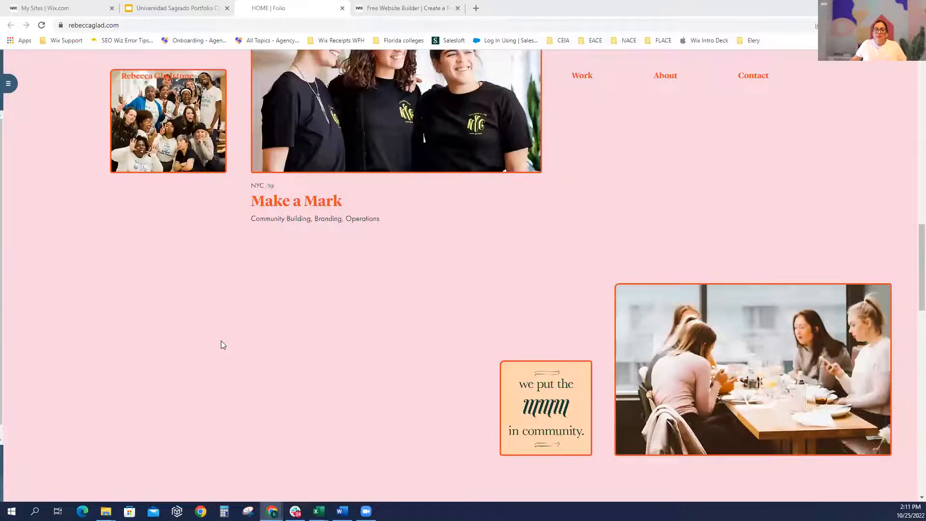
Scroll the published homepage's project list down to the footer and back up again
scroll(222, 341, "down", 3)
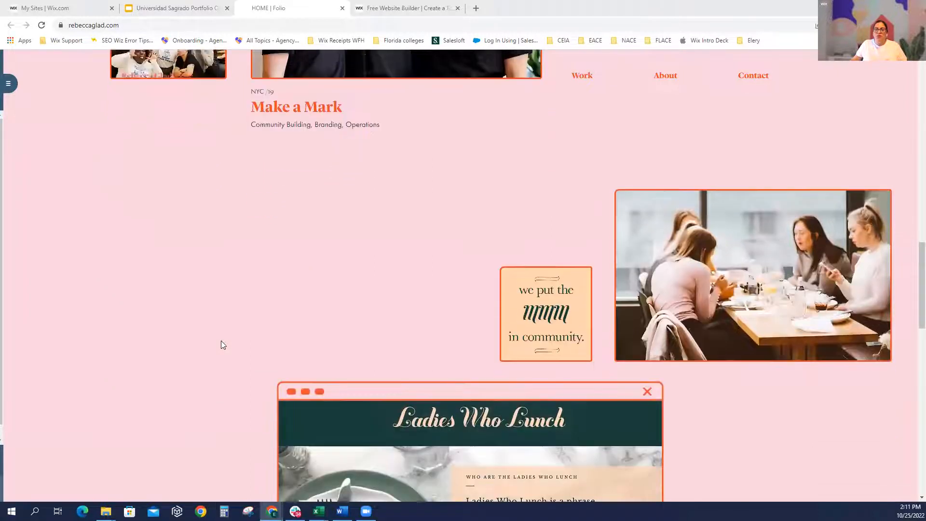
scroll(221, 342, "down", 3)
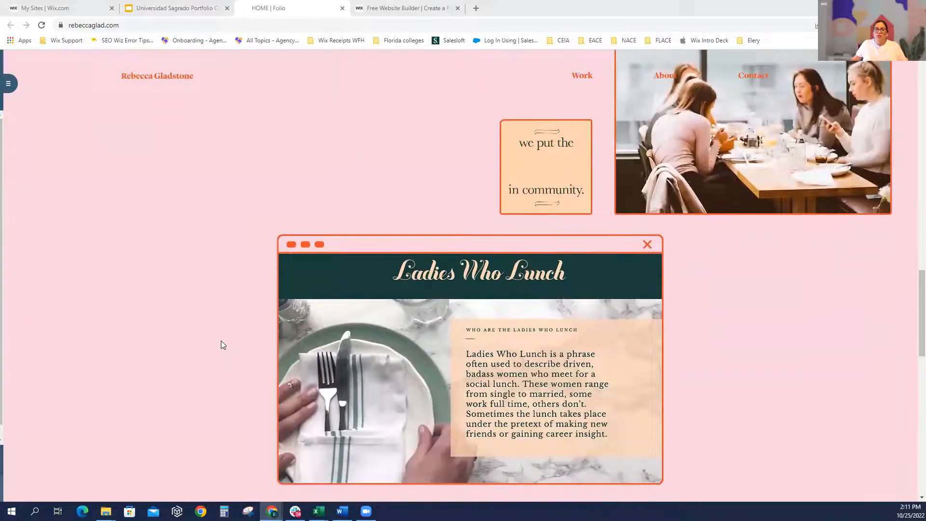
scroll(221, 343, "down", 3)
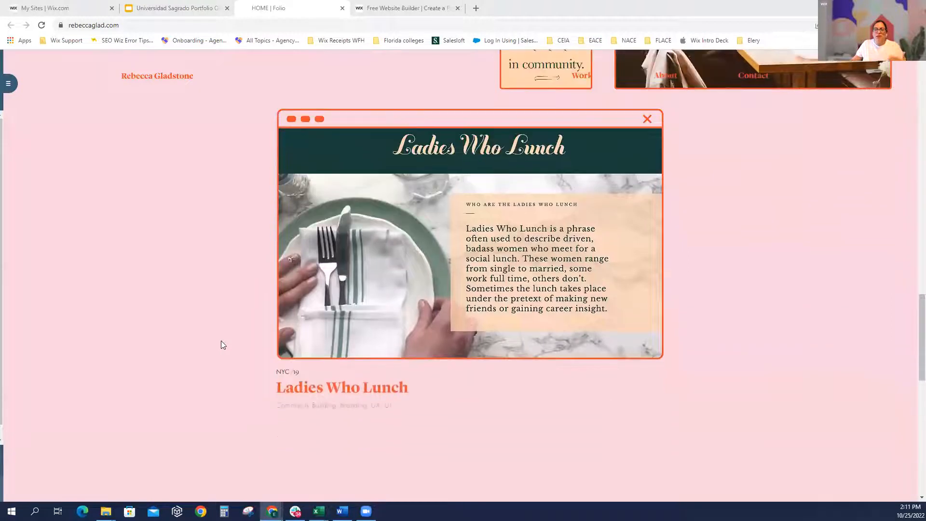
scroll(222, 344, "down", 1)
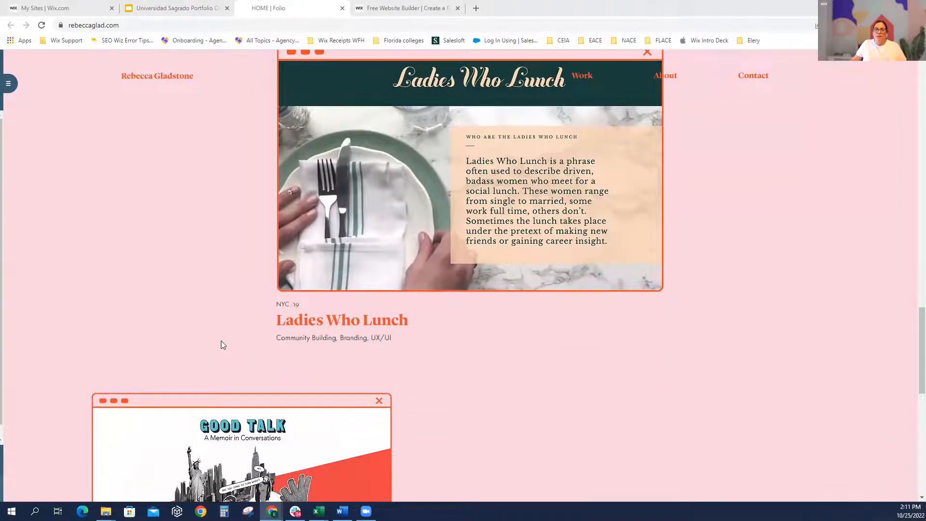
scroll(221, 344, "down", 3)
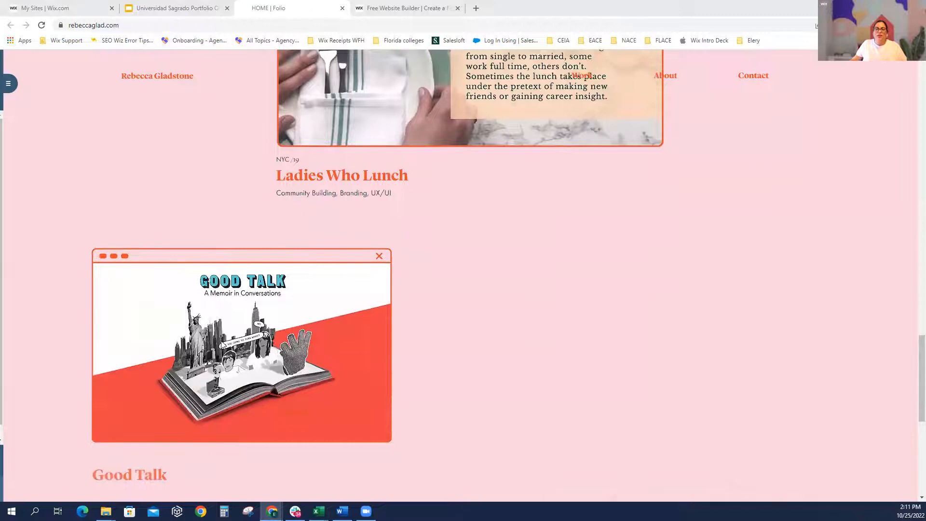
scroll(222, 343, "down", 2)
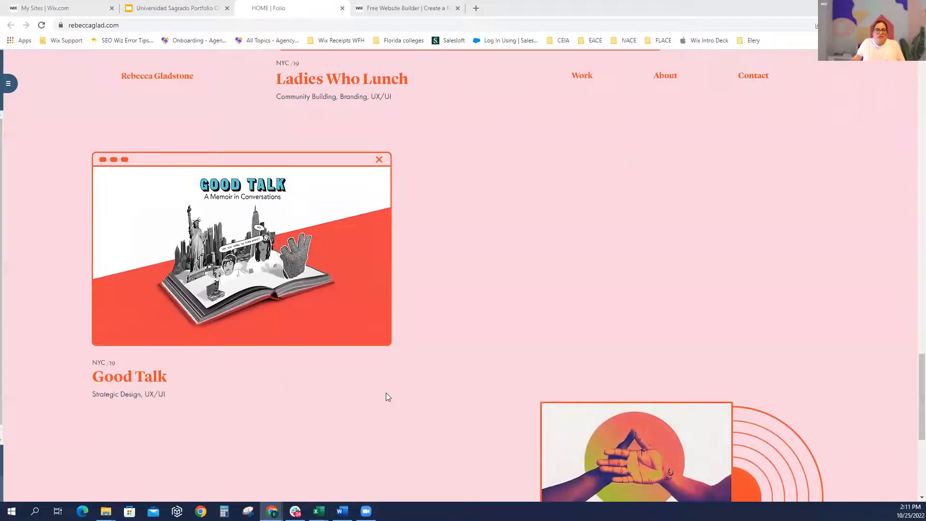
scroll(388, 396, "down", 1)
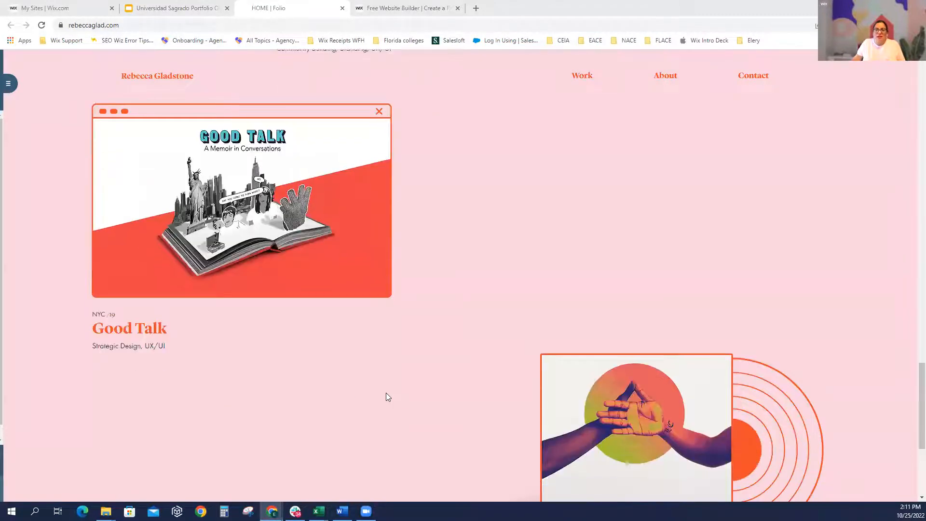
scroll(386, 394, "down", 1)
scroll(386, 394, "down", 2)
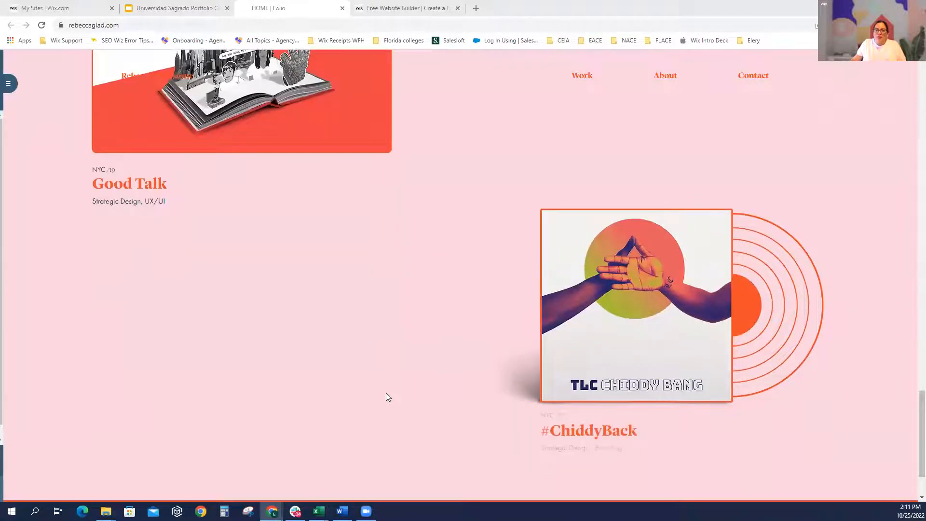
scroll(388, 396, "down", 2)
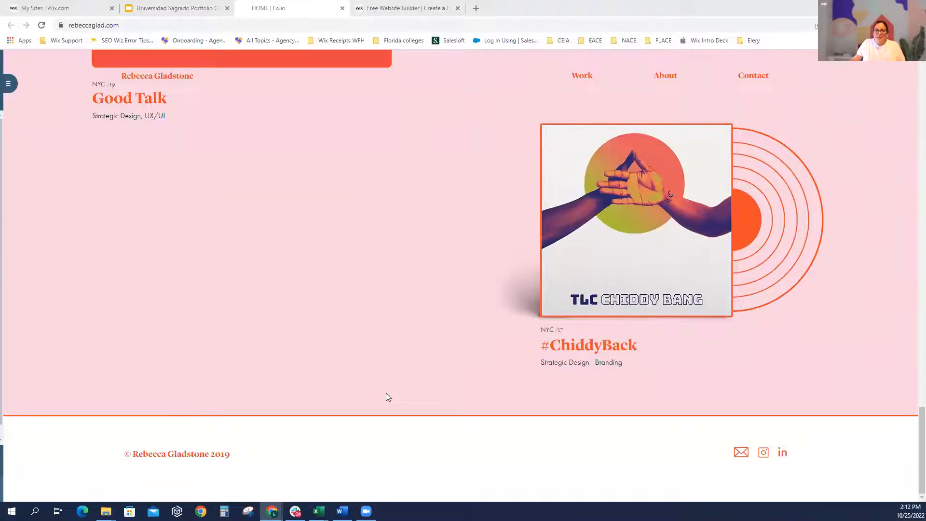
scroll(388, 396, "up", 4)
scroll(387, 397, "up", 3)
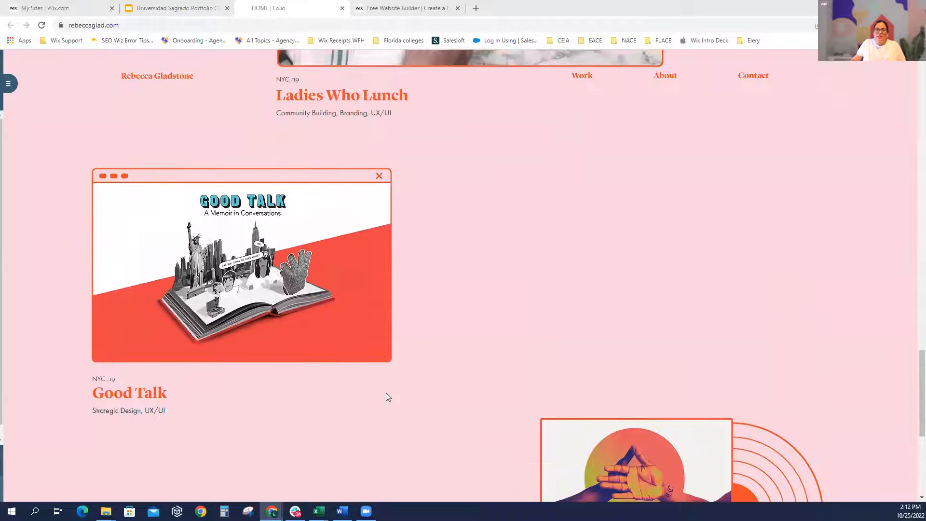
scroll(387, 393, "up", 6)
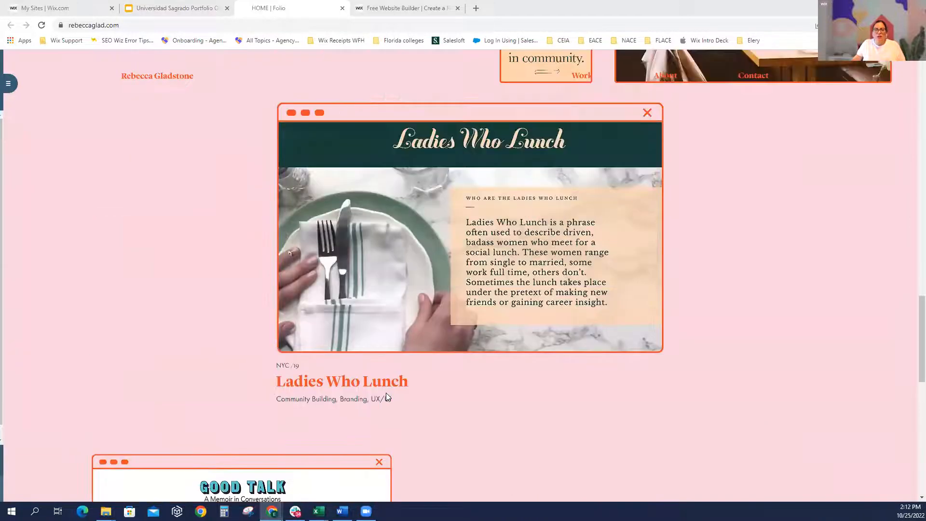
scroll(386, 397, "up", 6)
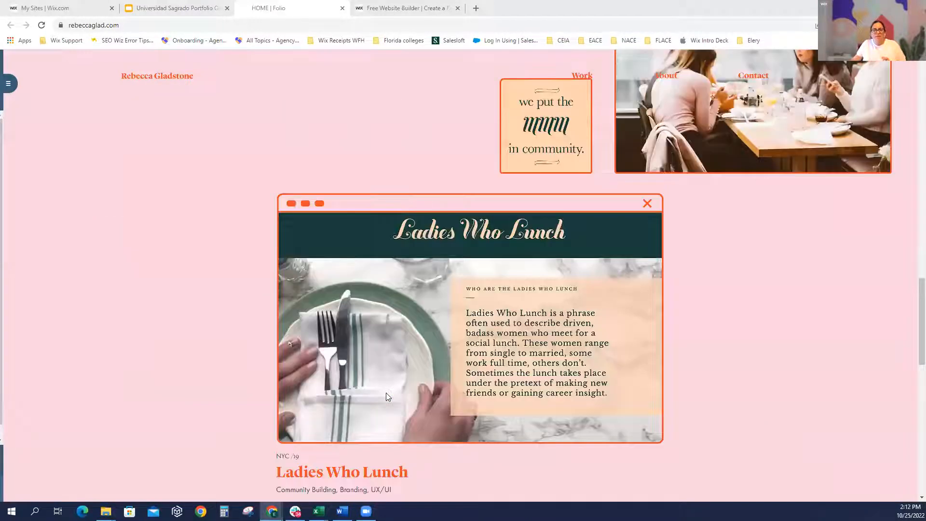
scroll(387, 394, "up", 6)
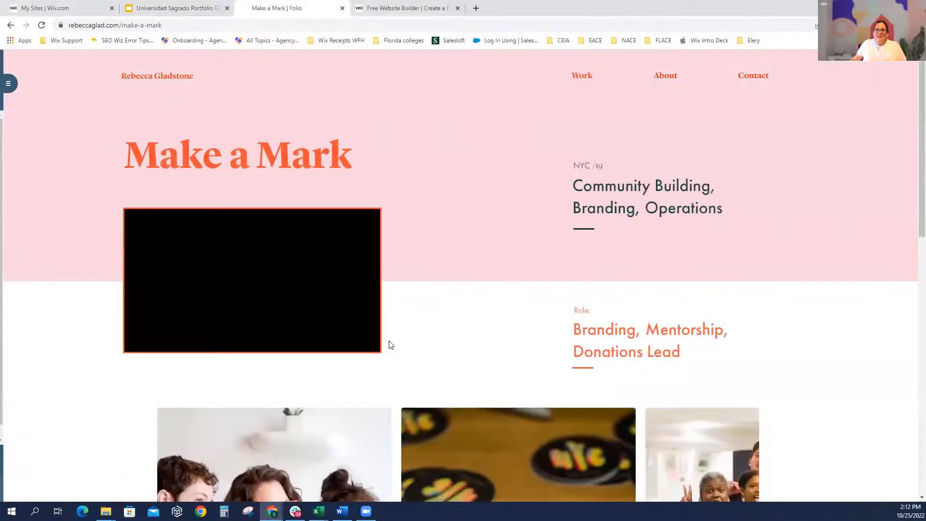
Scroll through the Make a Mark gallery, write-up, role details and letsmakeamark.org link
scroll(391, 346, "down", 6)
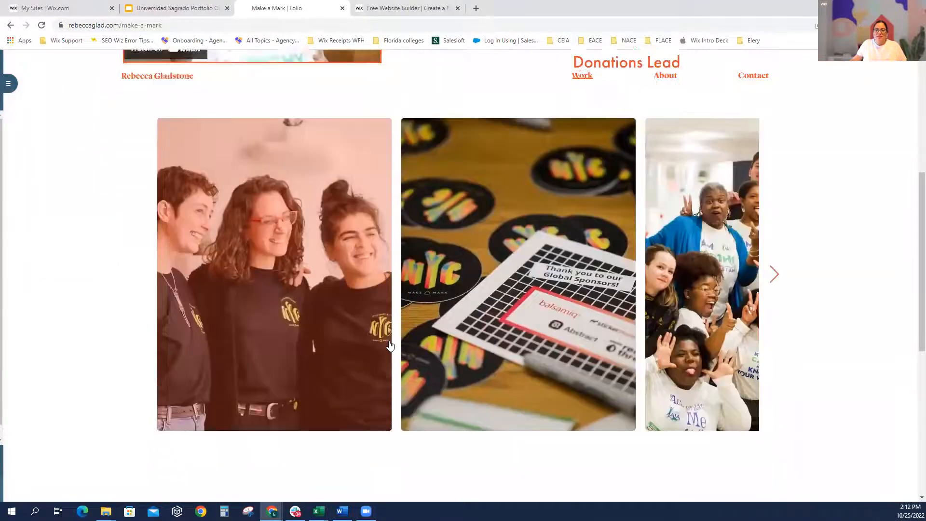
scroll(390, 345, "down", 3)
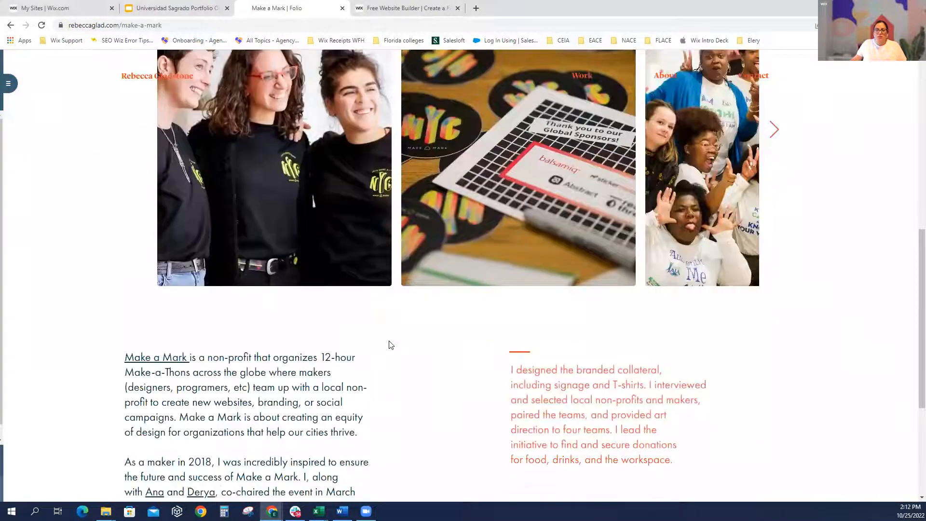
scroll(390, 344, "down", 1)
scroll(390, 345, "down", 3)
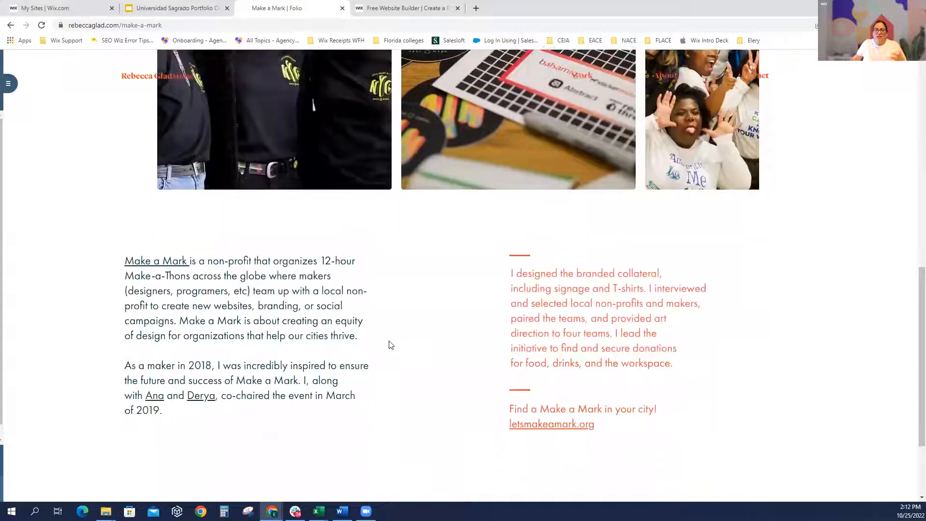
scroll(404, 354, "up", 1)
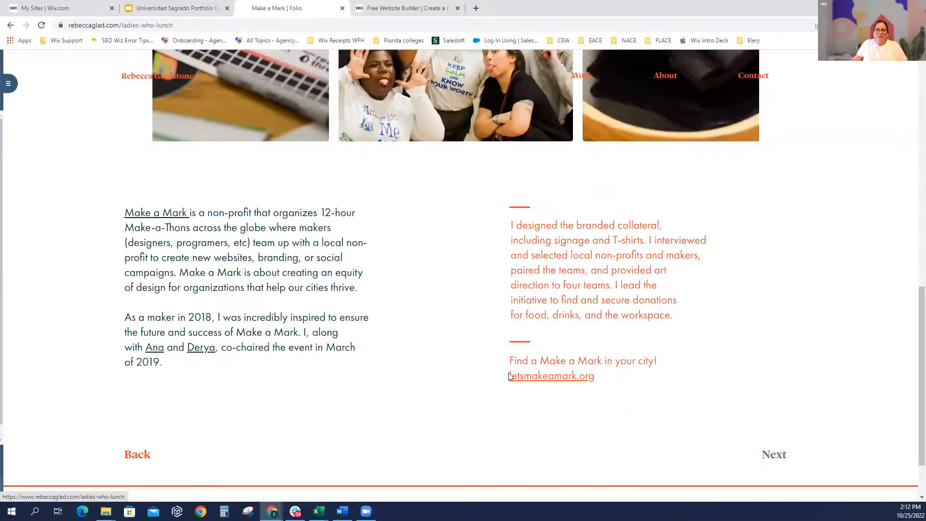
Read the Ladies Who Lunch page down to its role notes, ladieswlunch.com link and Back/Next links
scroll(462, 370, "down", 2)
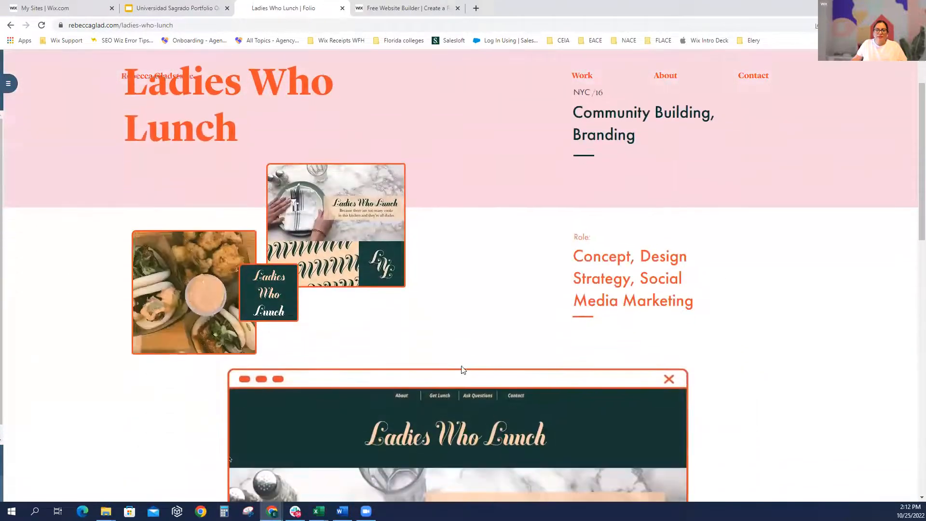
scroll(463, 370, "down", 3)
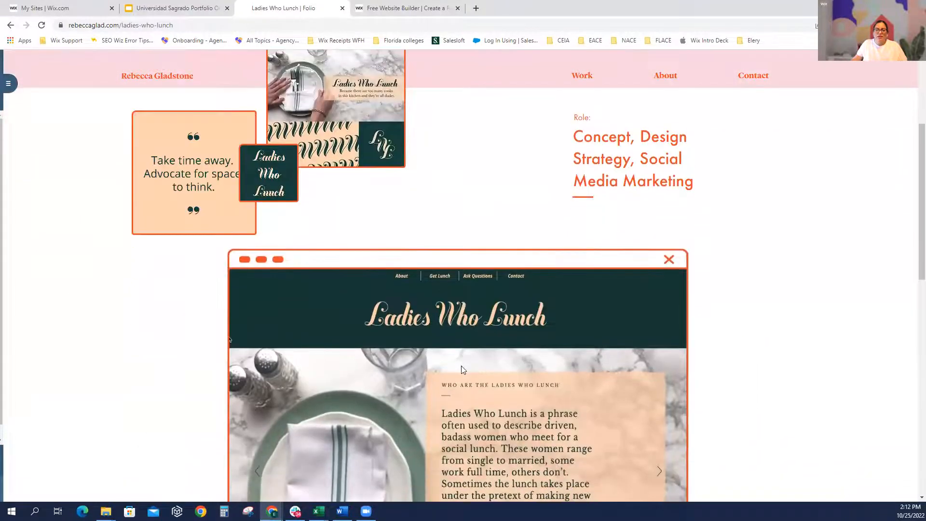
scroll(461, 366, "down", 2)
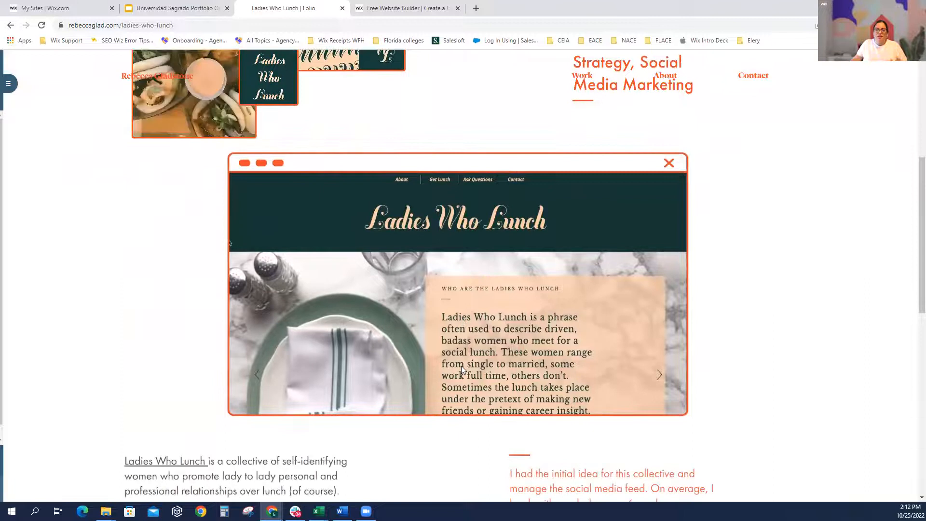
scroll(461, 365, "down", 1)
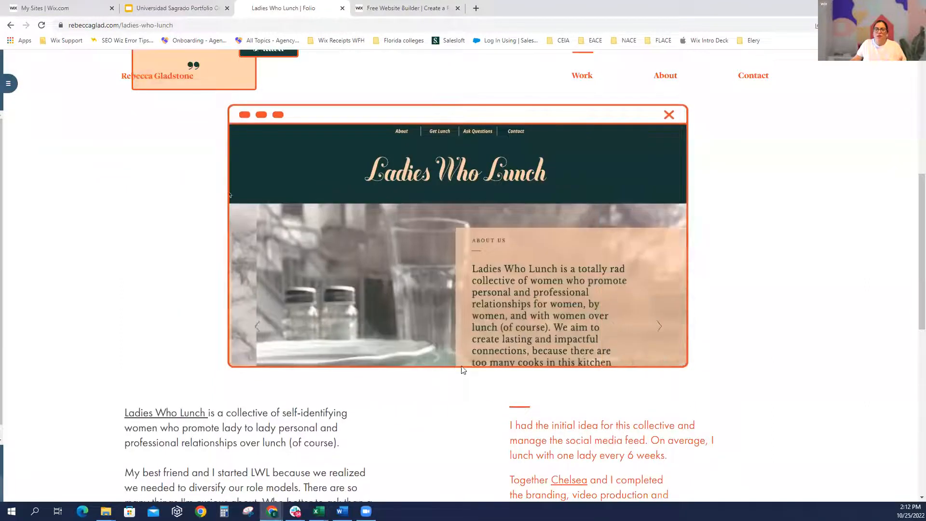
scroll(462, 370, "down", 2)
scroll(463, 370, "up", 2)
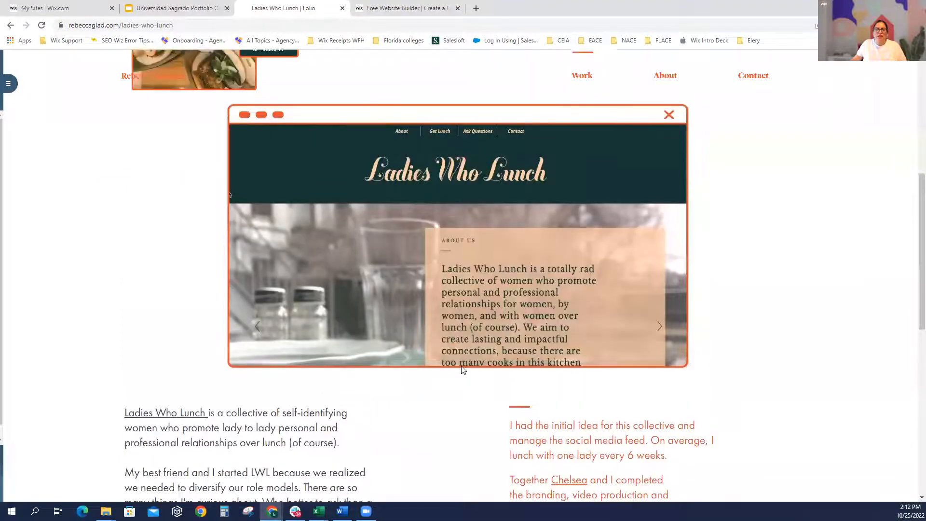
scroll(462, 370, "up", 5)
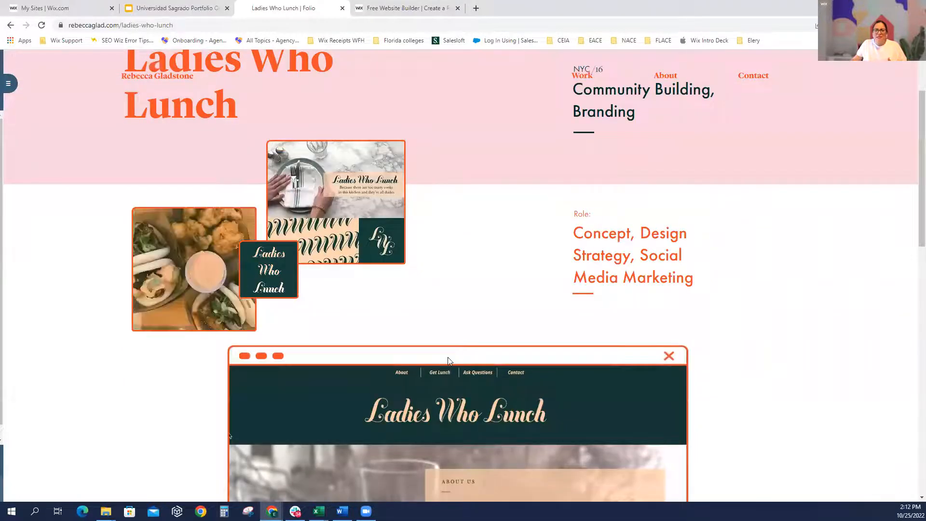
scroll(531, 353, "up", 1)
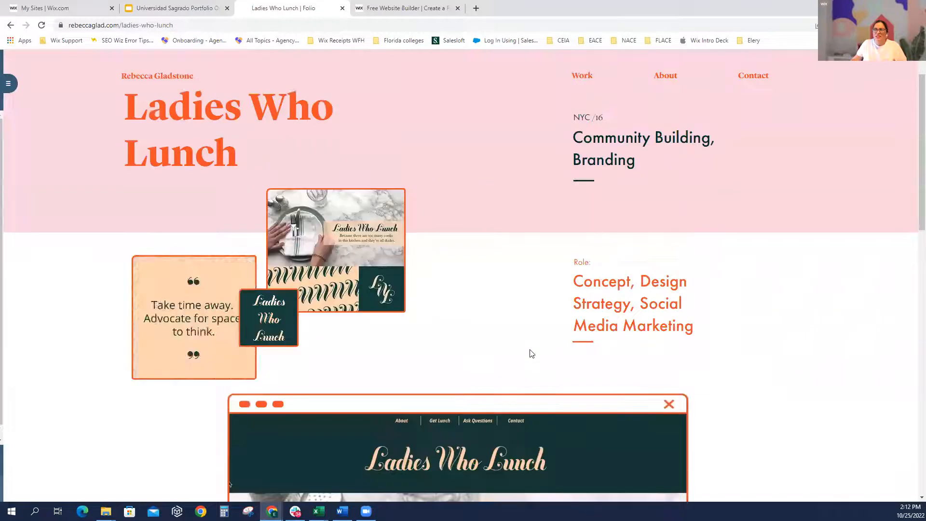
scroll(531, 353, "up", 1)
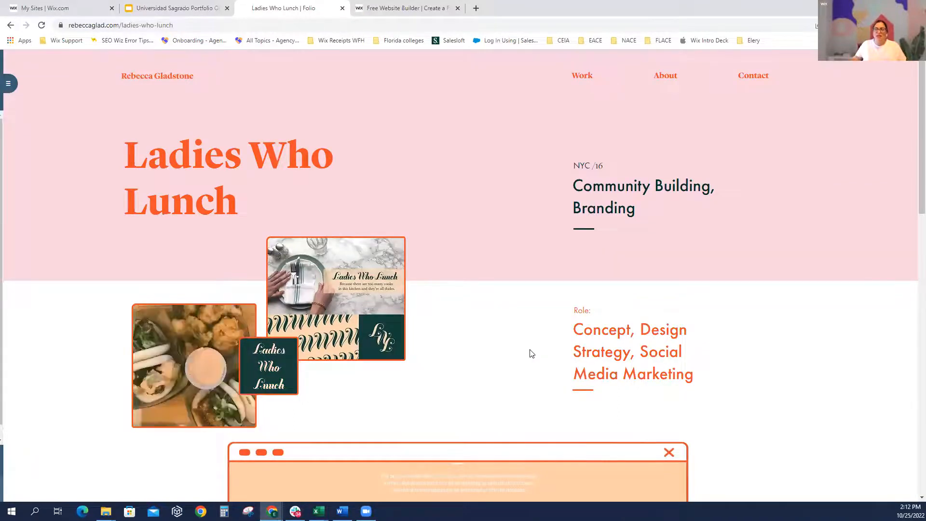
scroll(526, 351, "down", 1)
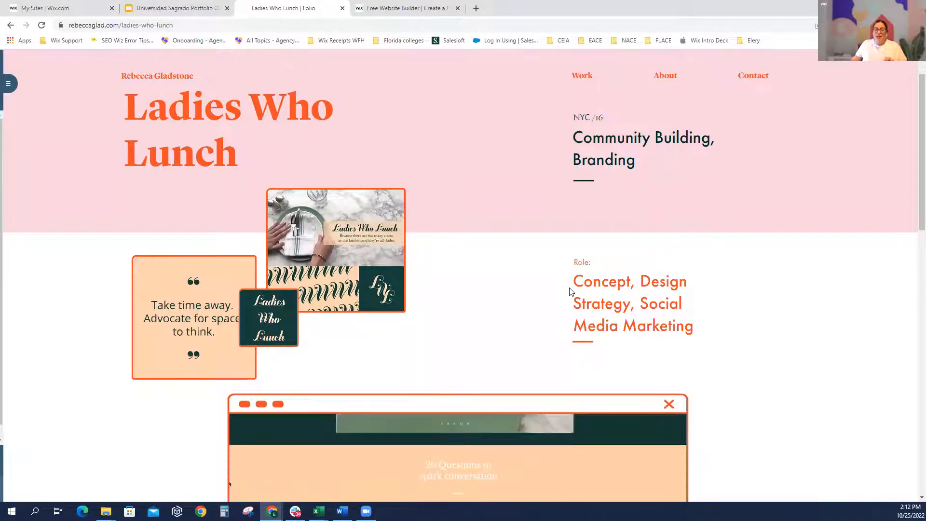
scroll(571, 291, "up", 1)
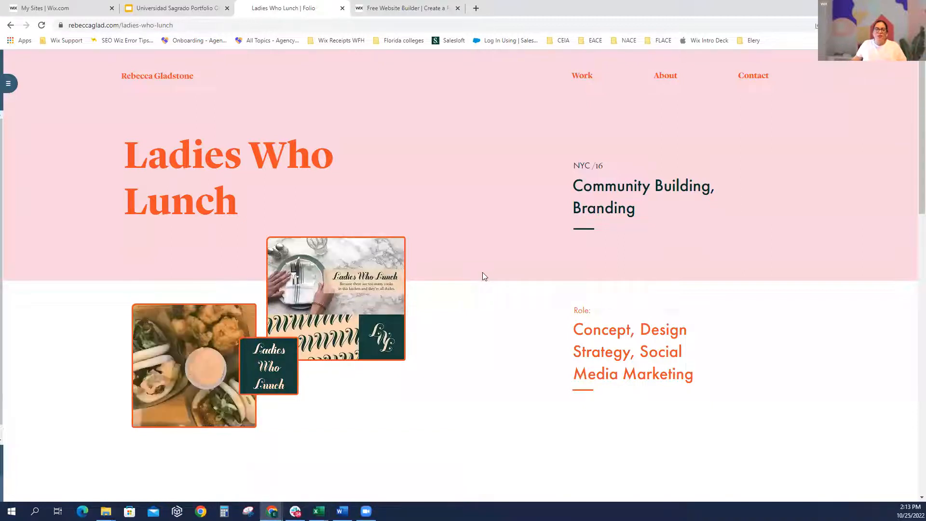
scroll(484, 274, "down", 1)
scroll(484, 276, "down", 4)
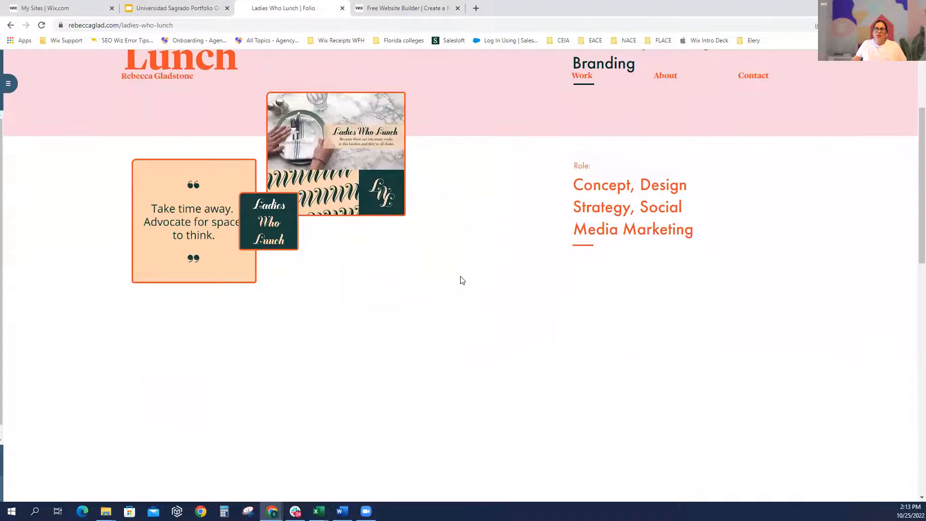
scroll(455, 286, "down", 2)
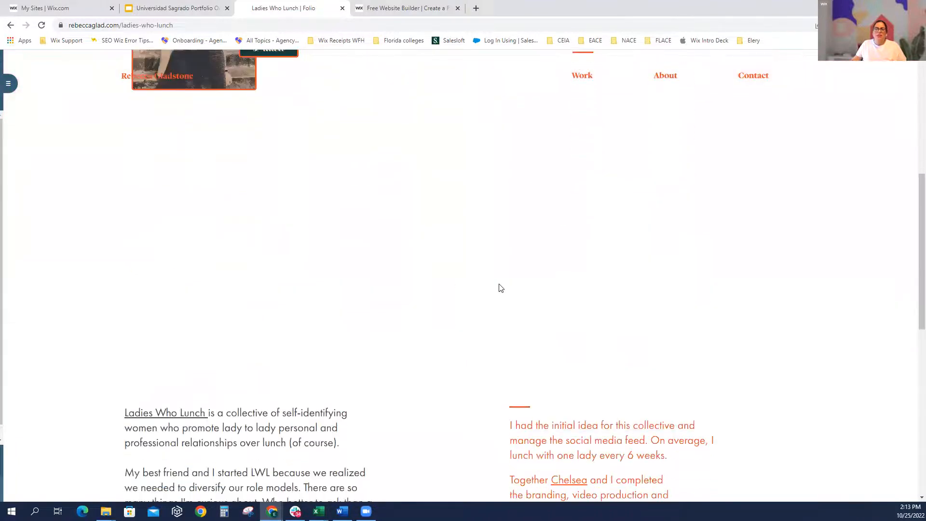
scroll(498, 287, "up", 6)
scroll(502, 285, "up", 1)
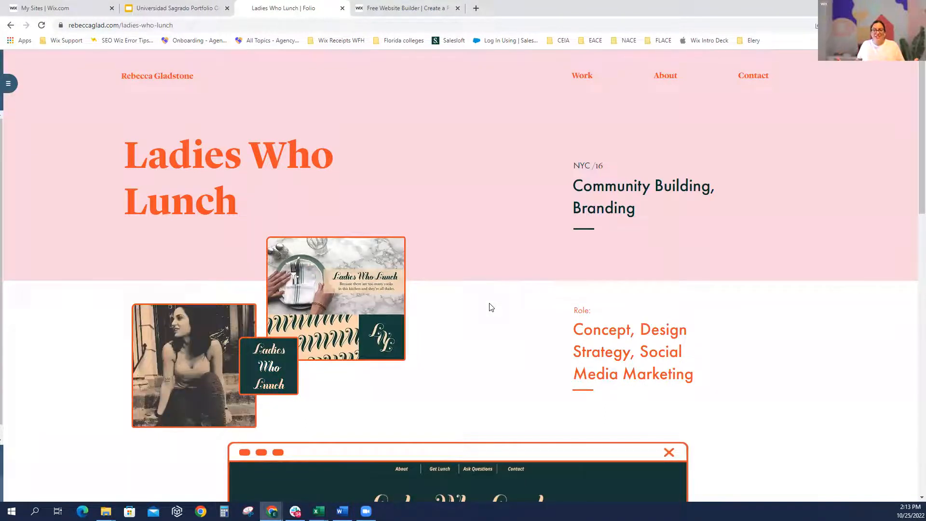
scroll(494, 307, "down", 1)
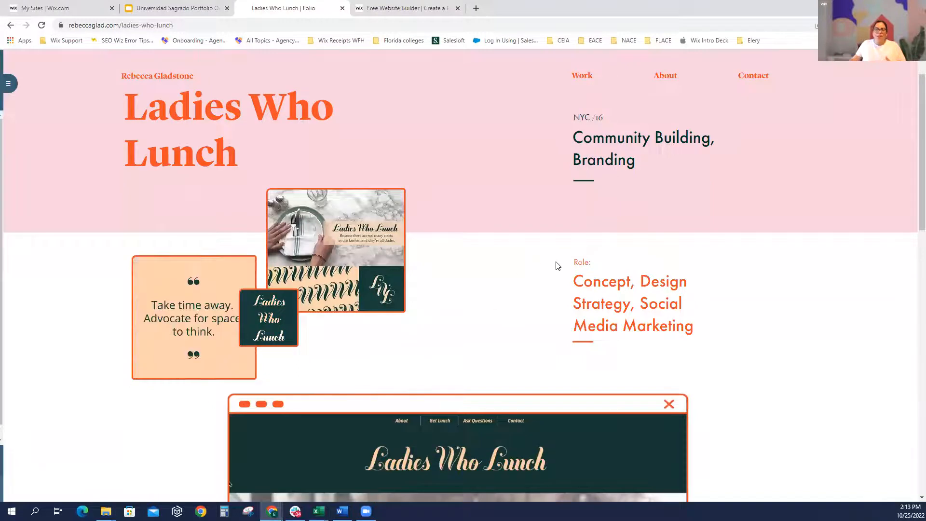
scroll(605, 251, "down", 5)
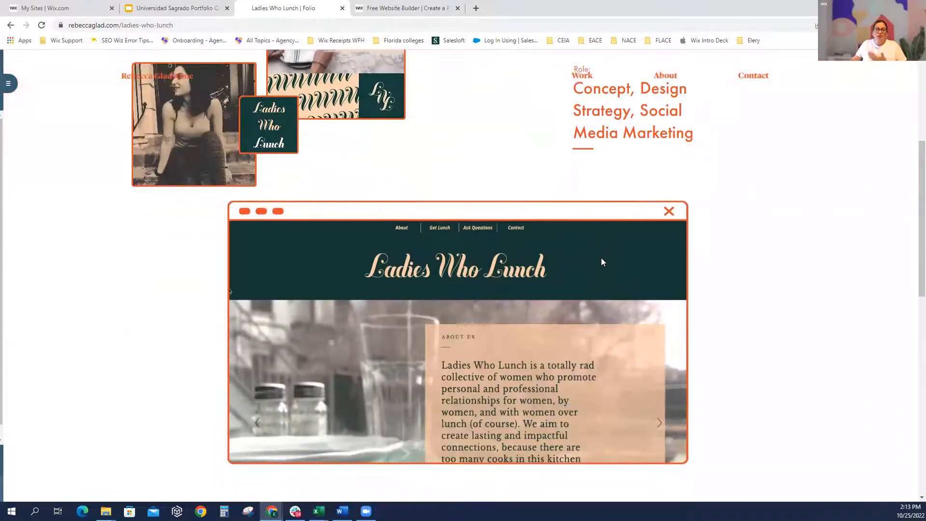
scroll(601, 262, "down", 4)
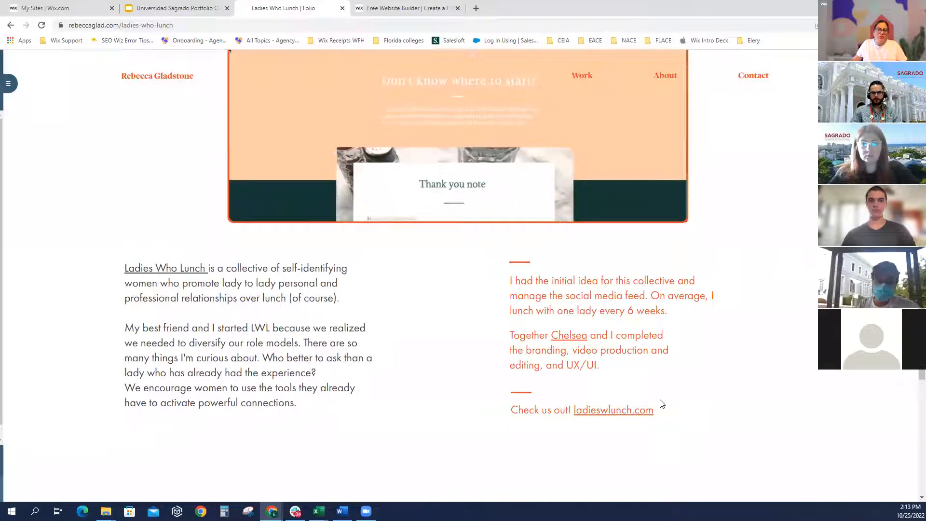
scroll(669, 407, "down", 4)
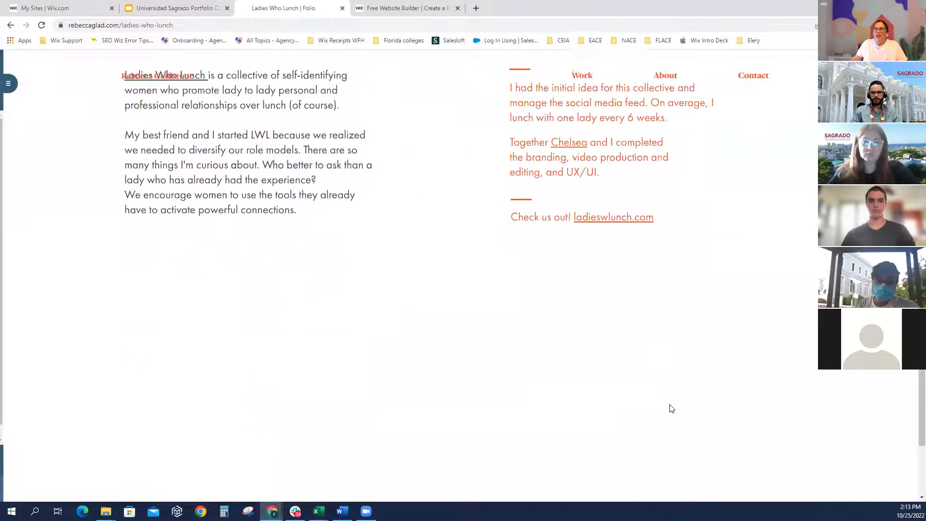
scroll(672, 408, "down", 3)
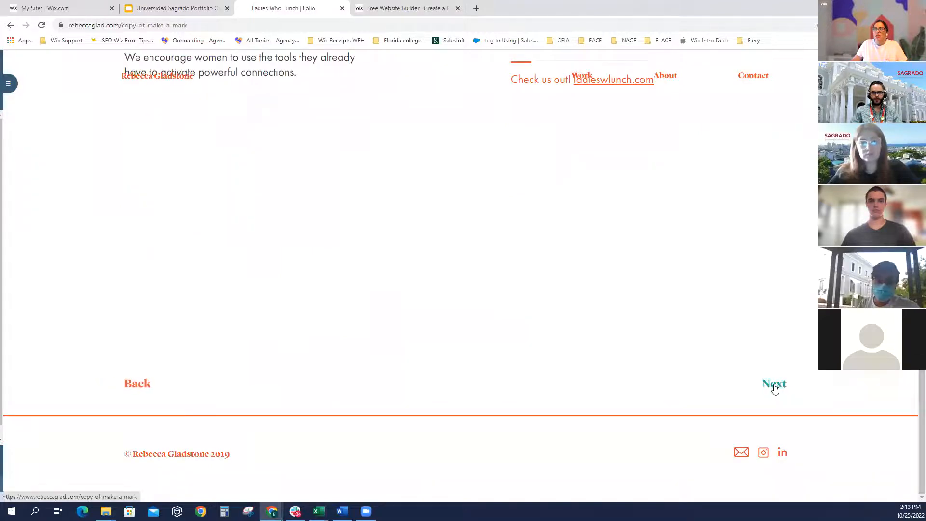
Go on to the Good Talk project and scroll through its page
left_click(774, 385)
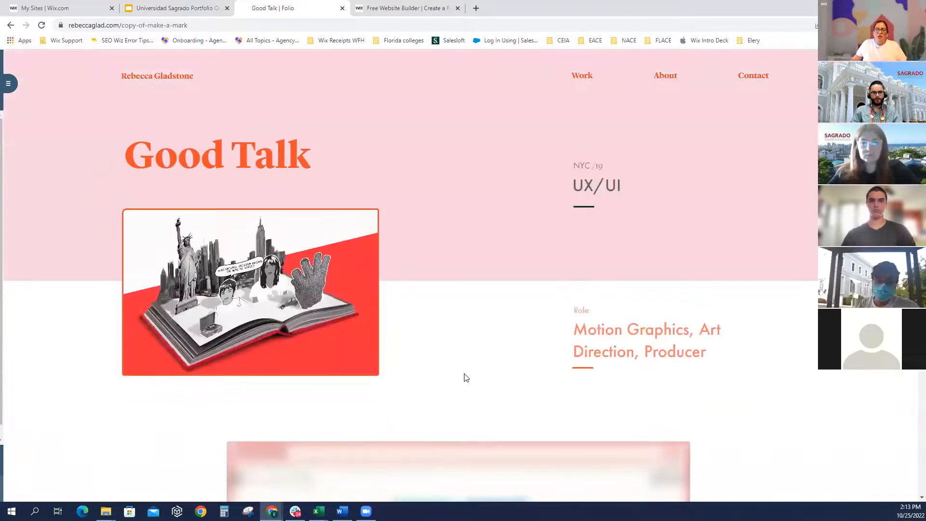
scroll(475, 372, "down", 1)
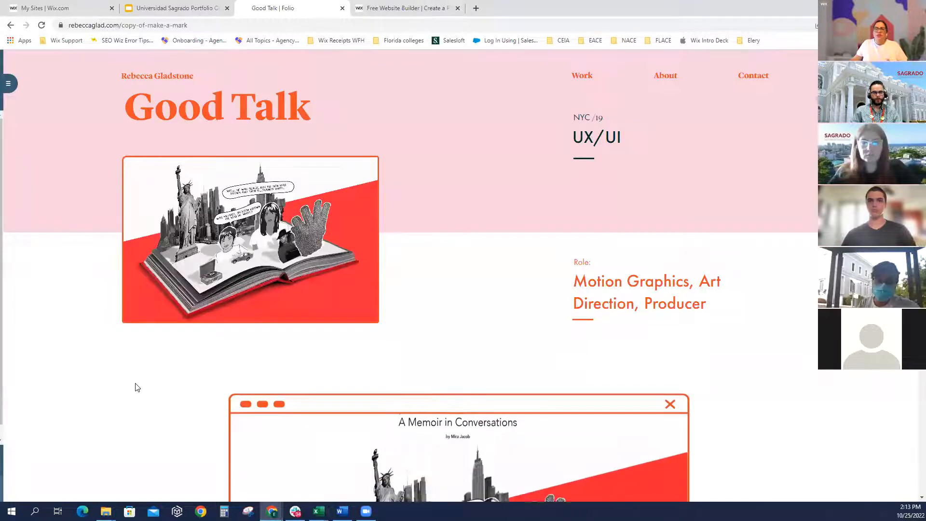
scroll(136, 386, "down", 1)
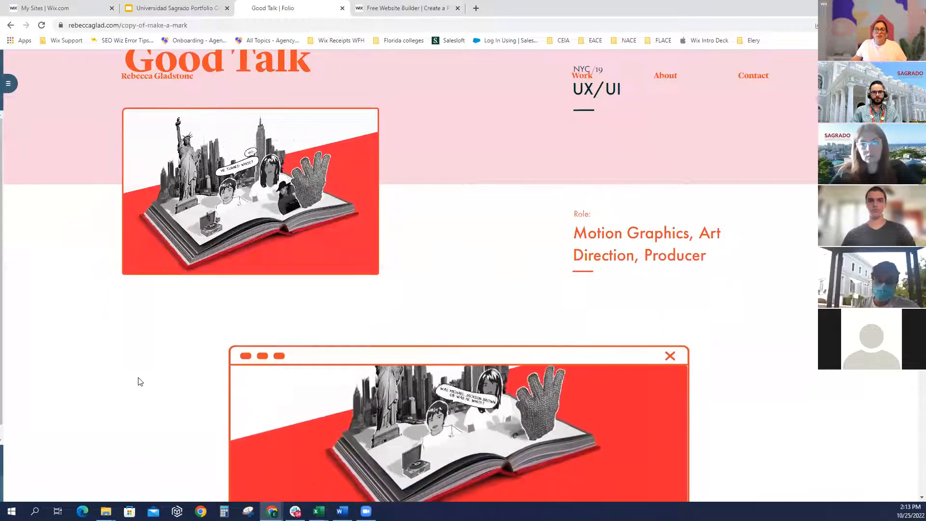
scroll(168, 369, "down", 1)
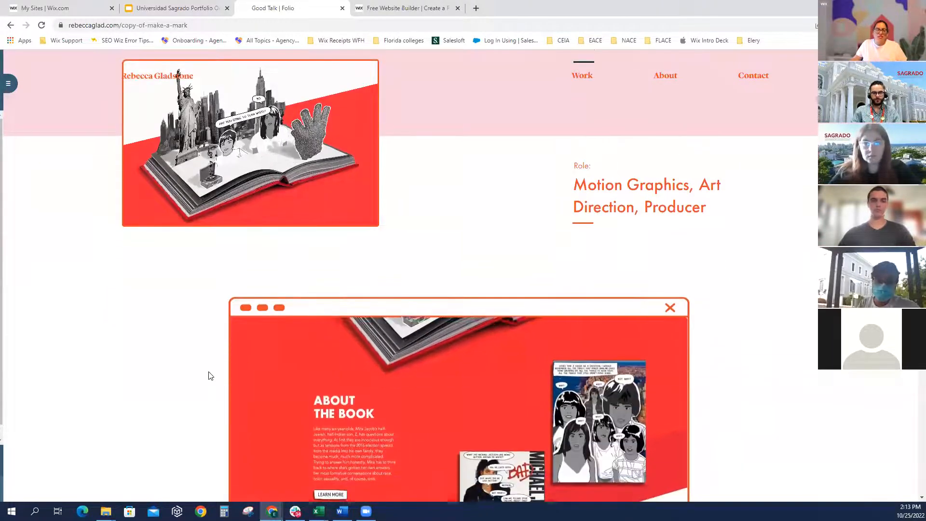
scroll(211, 376, "down", 3)
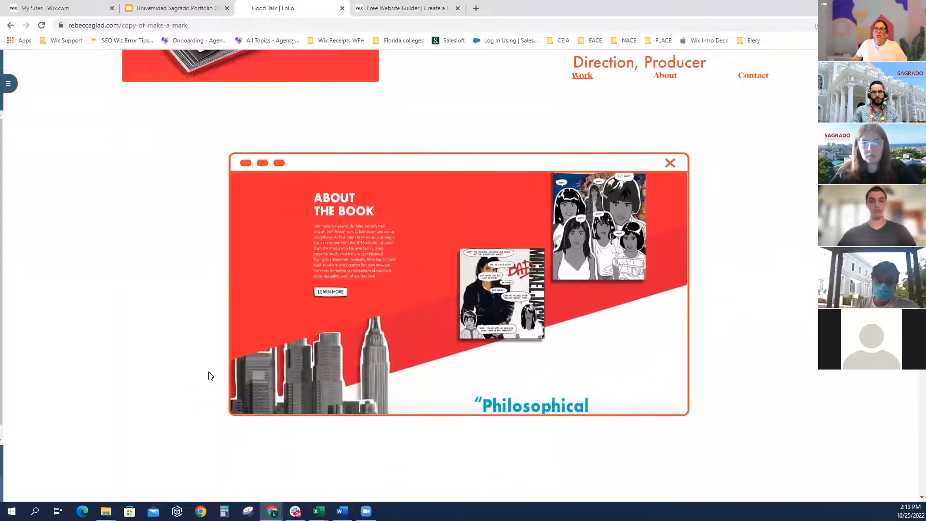
scroll(211, 376, "down", 5)
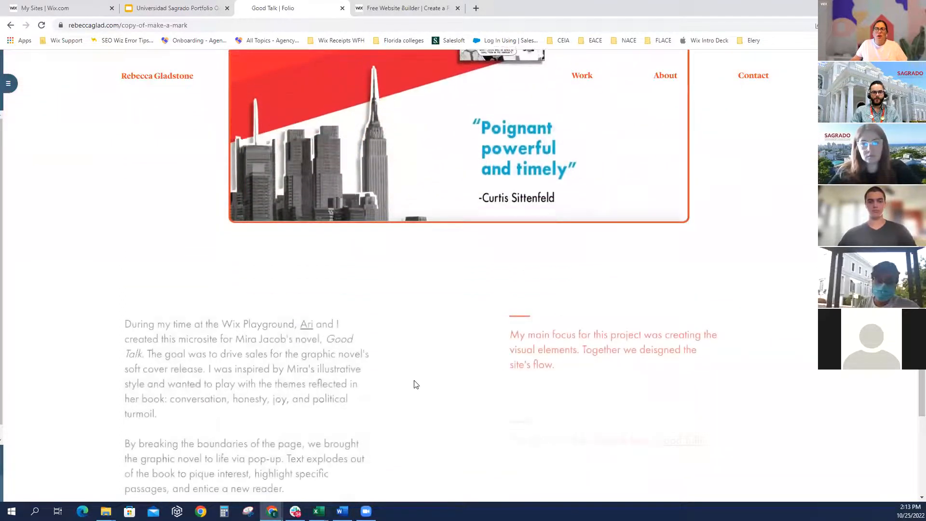
scroll(416, 384, "down", 1)
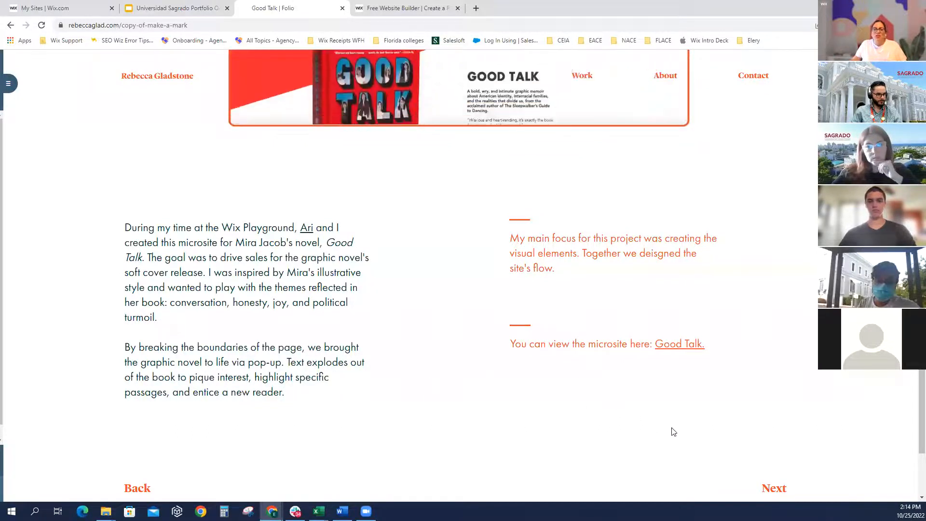
Advance to the #ChiddyBack project and return to its title and role details
left_click(769, 488)
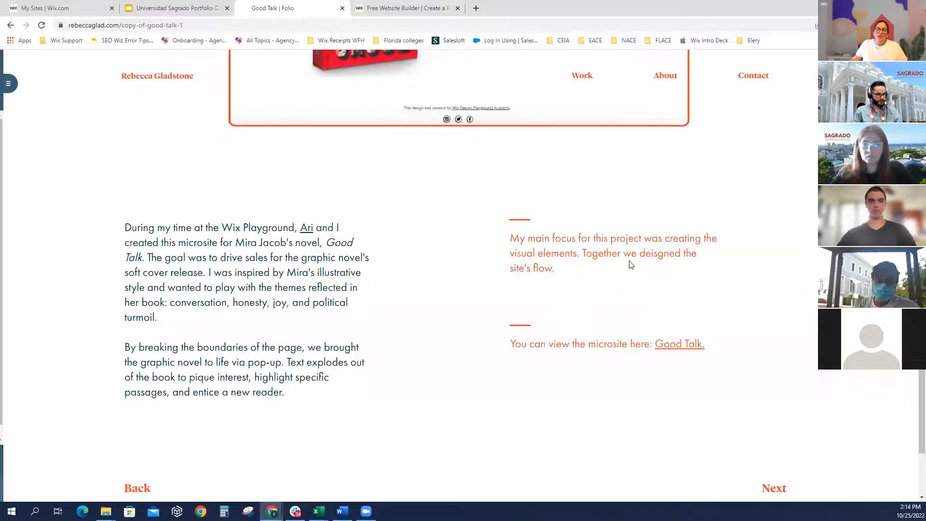
scroll(631, 259, "down", 6)
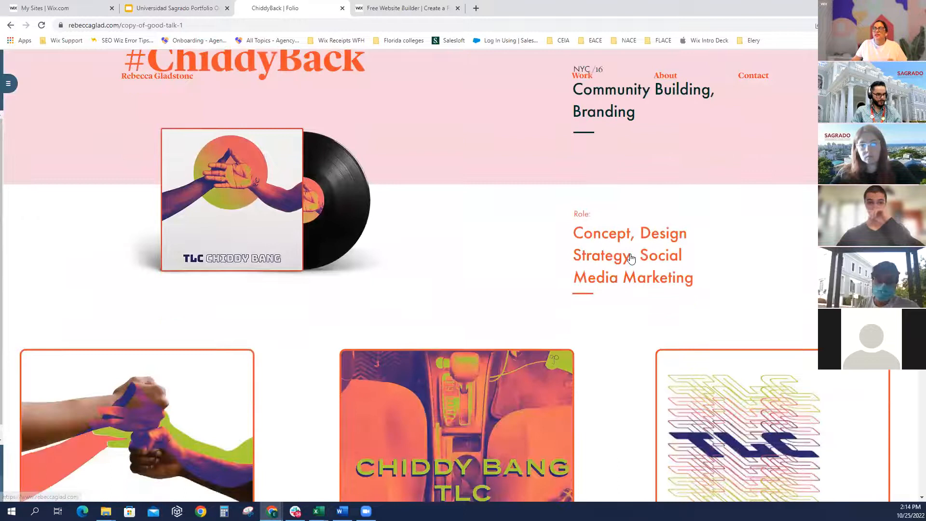
scroll(631, 259, "down", 7)
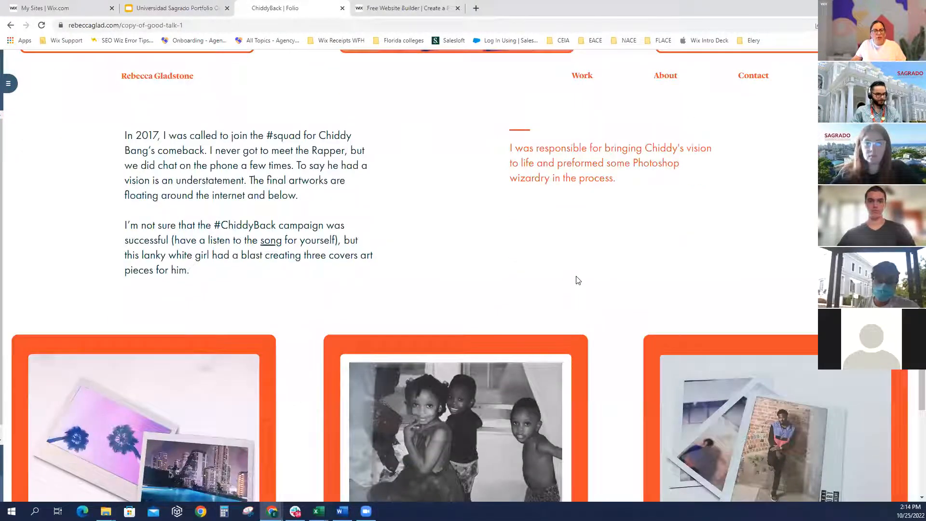
scroll(284, 289, "down", 3)
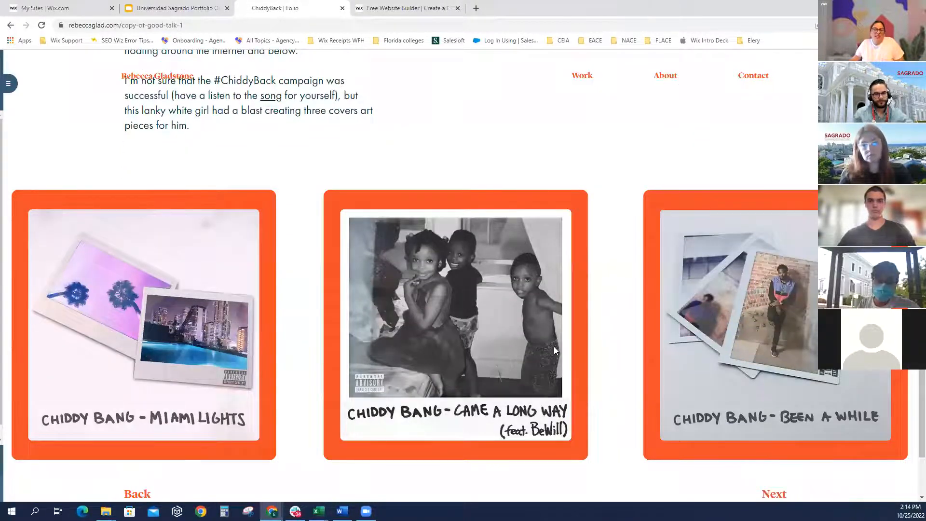
scroll(579, 308, "up", 10)
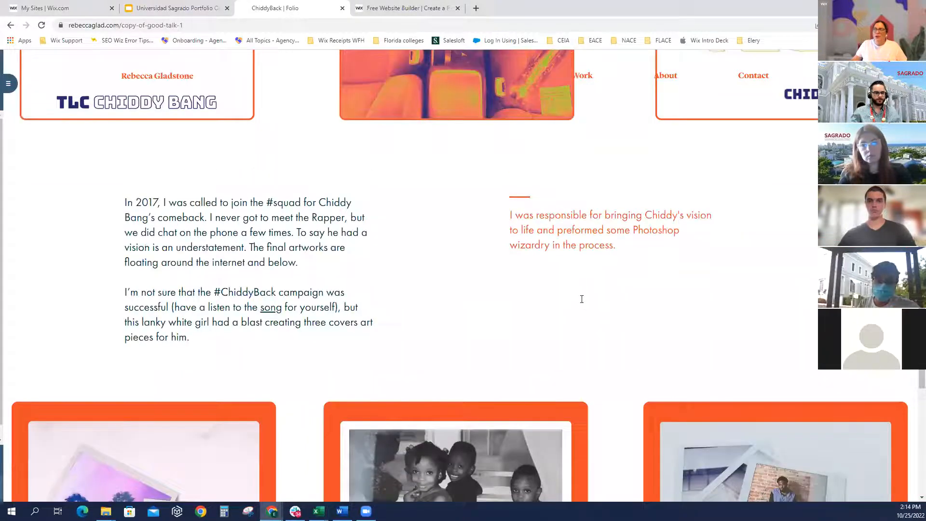
scroll(604, 175, "up", 6)
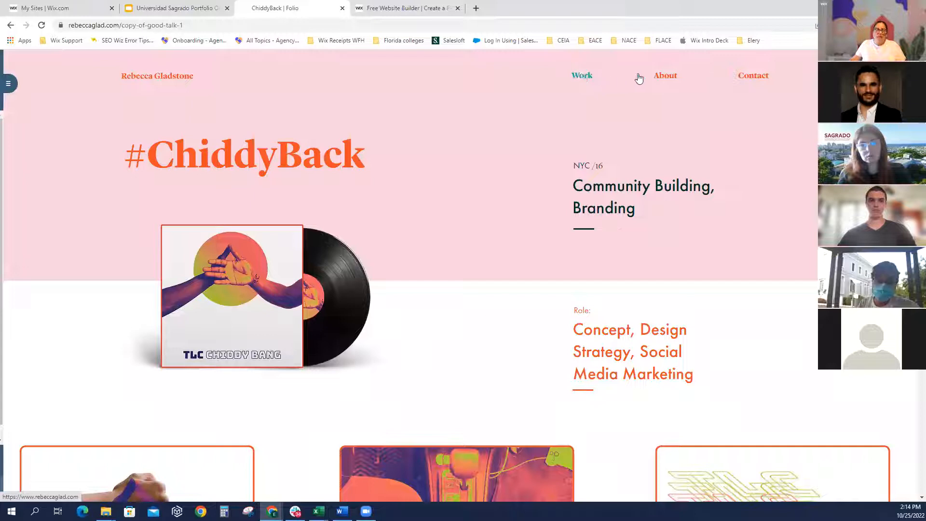
Open the About page and review the bio down to the Say hello! form and back
left_click(668, 77)
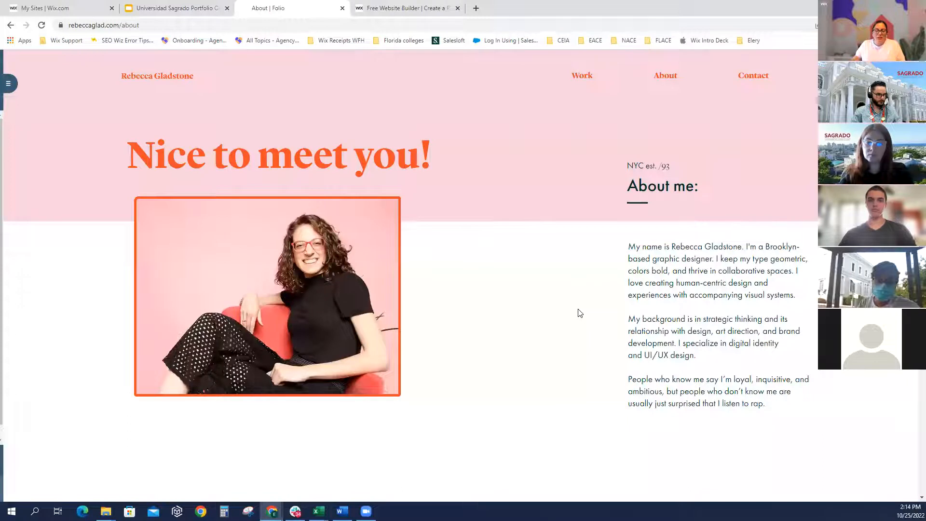
scroll(562, 319, "down", 3)
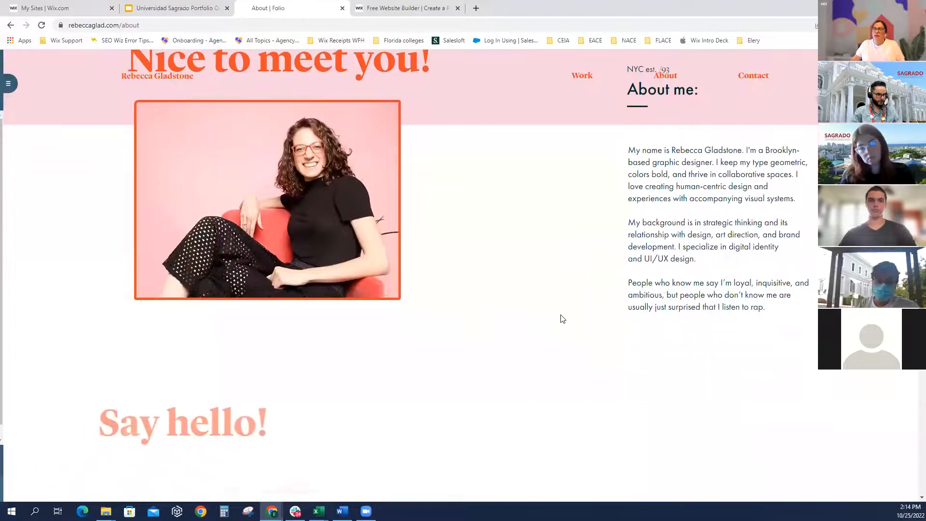
scroll(561, 319, "down", 3)
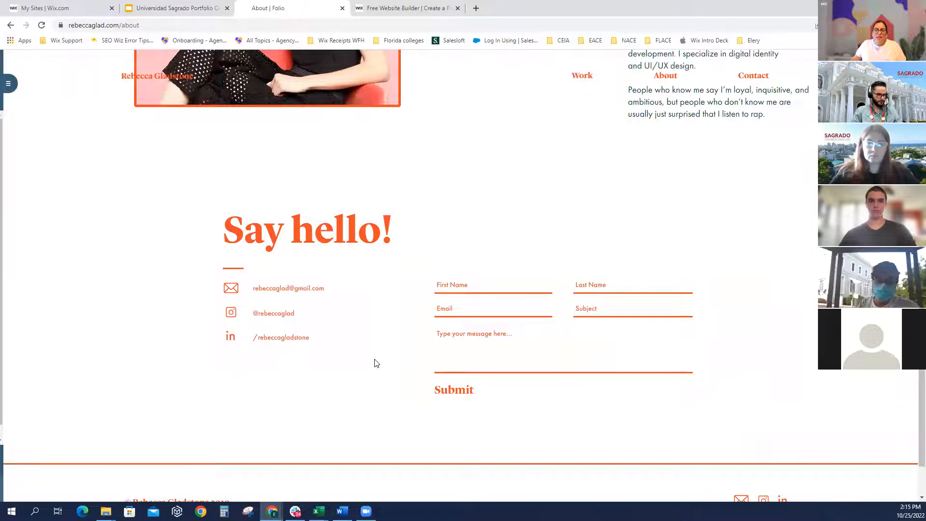
scroll(377, 363, "up", 1)
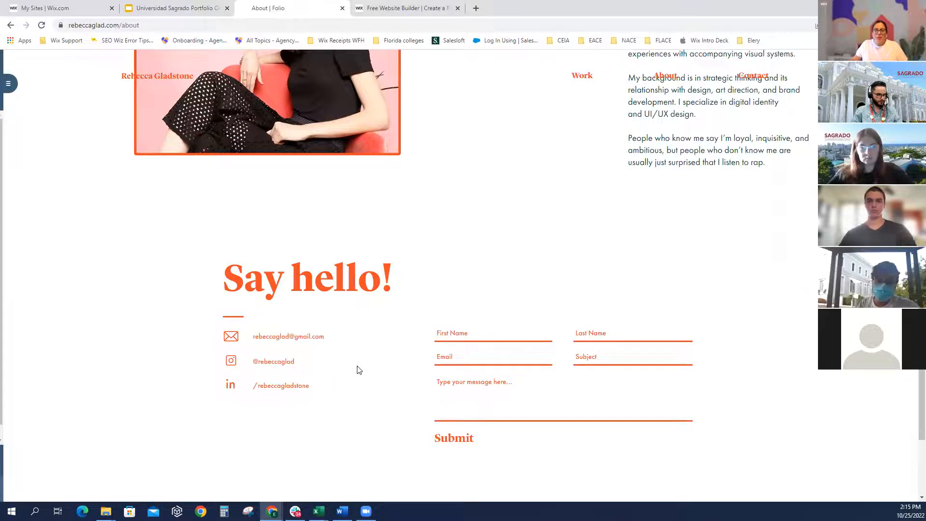
scroll(358, 370, "up", 1)
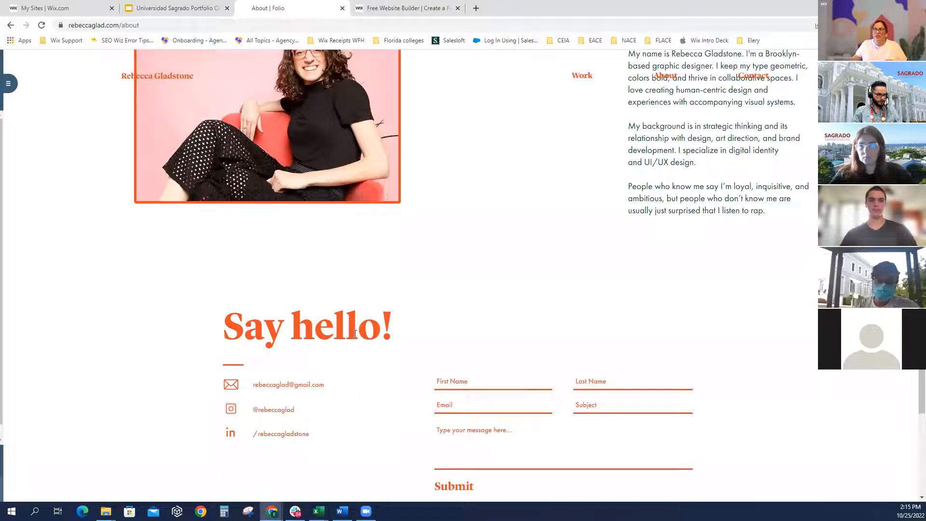
scroll(349, 299, "up", 5)
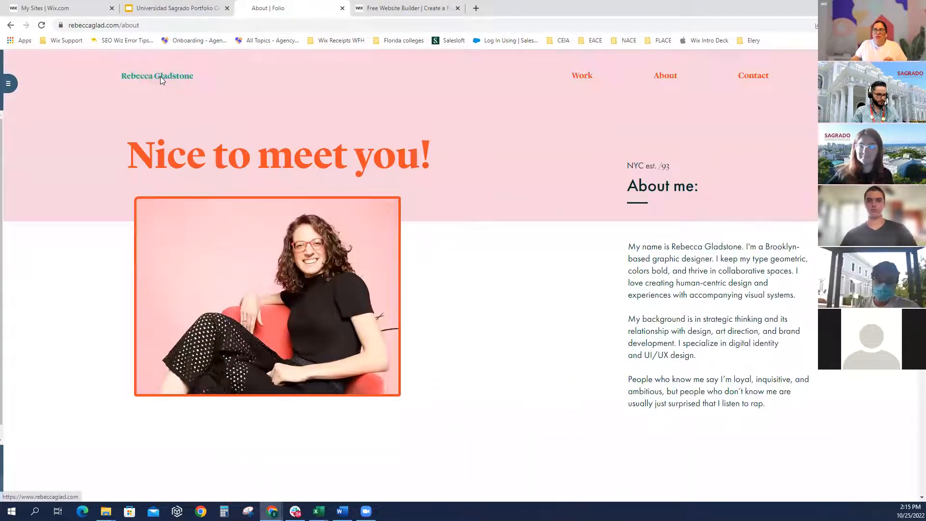
Return to the site's homepage and scroll down through its content
left_click(160, 76)
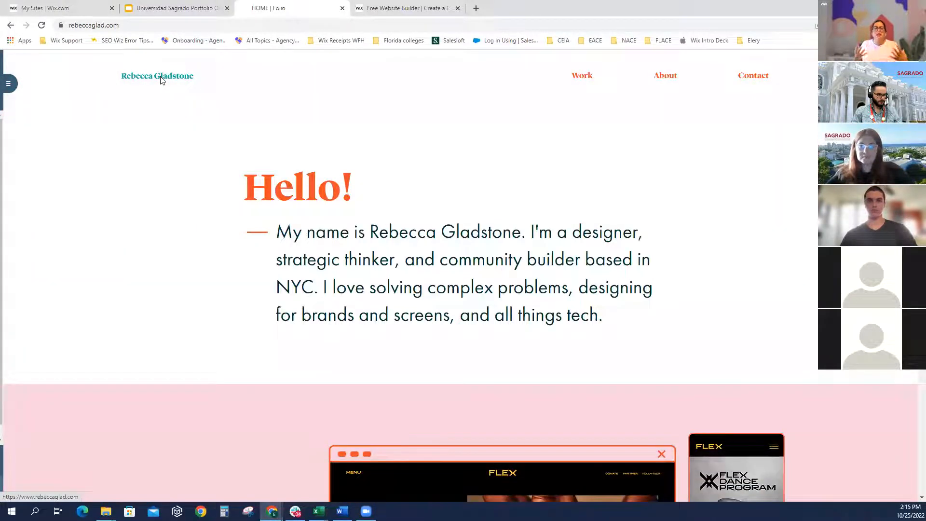
scroll(171, 289, "down", 1)
scroll(173, 297, "down", 4)
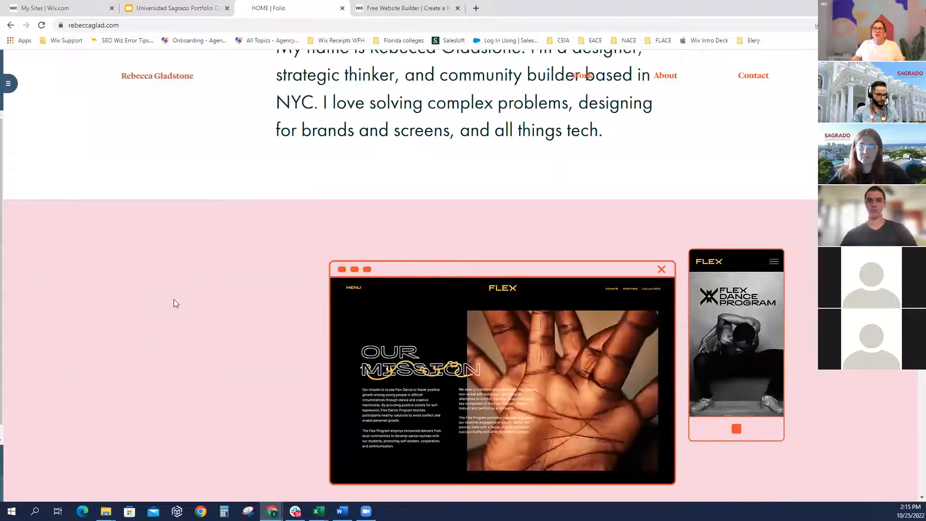
scroll(174, 302, "down", 5)
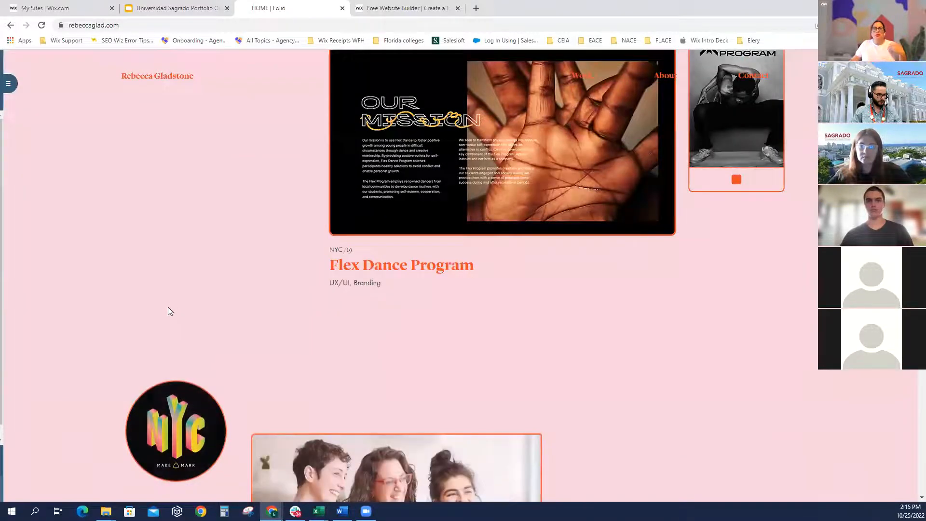
scroll(168, 307, "down", 4)
scroll(95, 350, "down", 4)
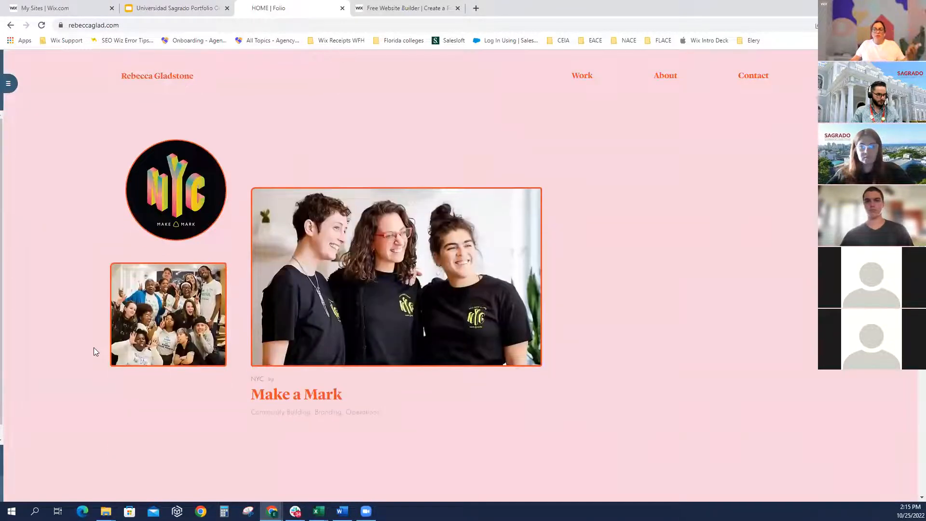
scroll(169, 358, "down", 3)
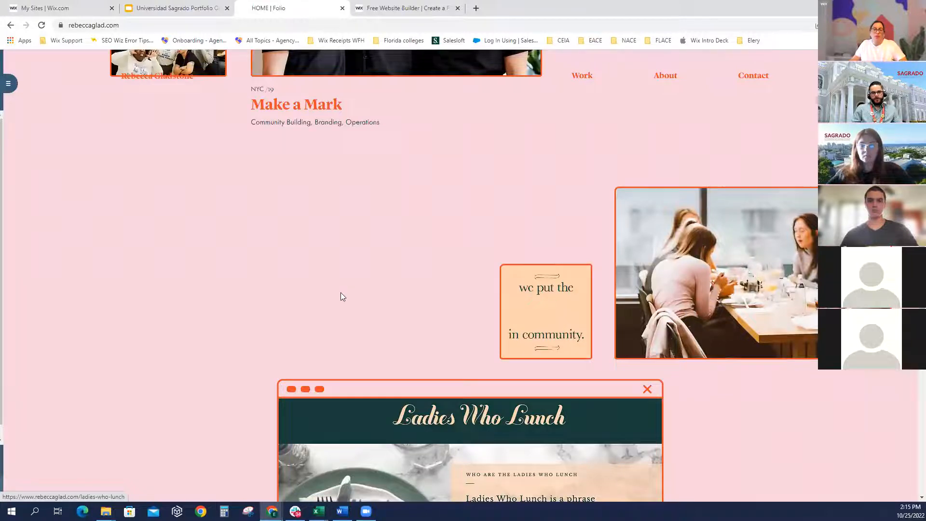
Bring the homepage intro back into view and switch to the Universidad Sagrado Portfolio slides
scroll(334, 294, "up", 5)
scroll(334, 294, "up", 5)
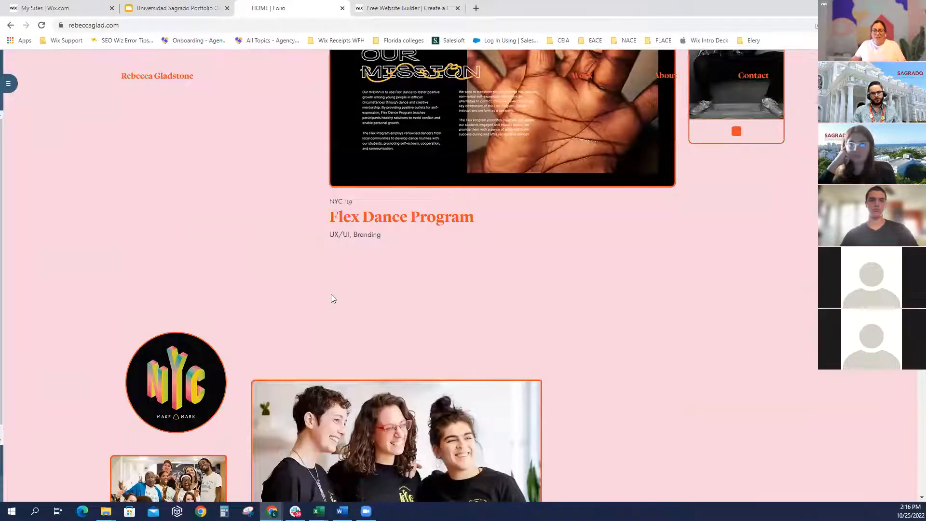
scroll(332, 295, "up", 3)
scroll(331, 299, "up", 4)
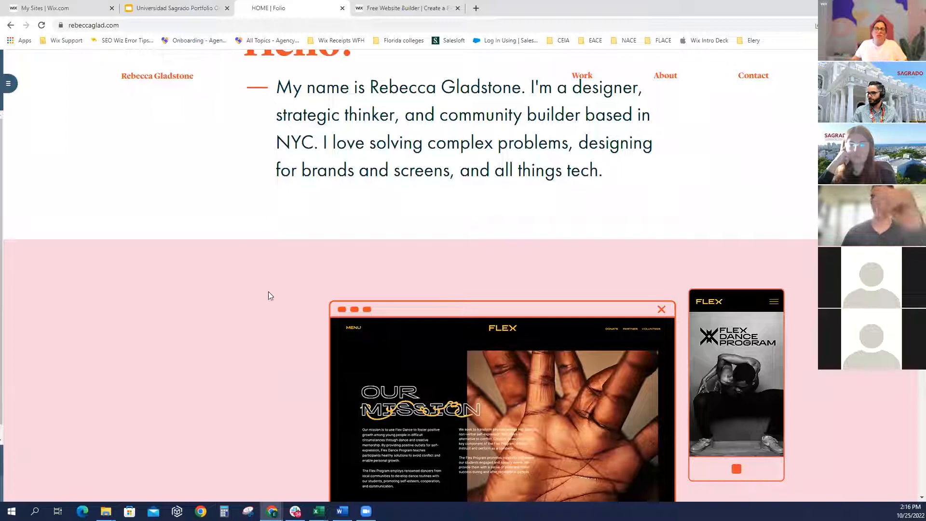
left_click(181, 8)
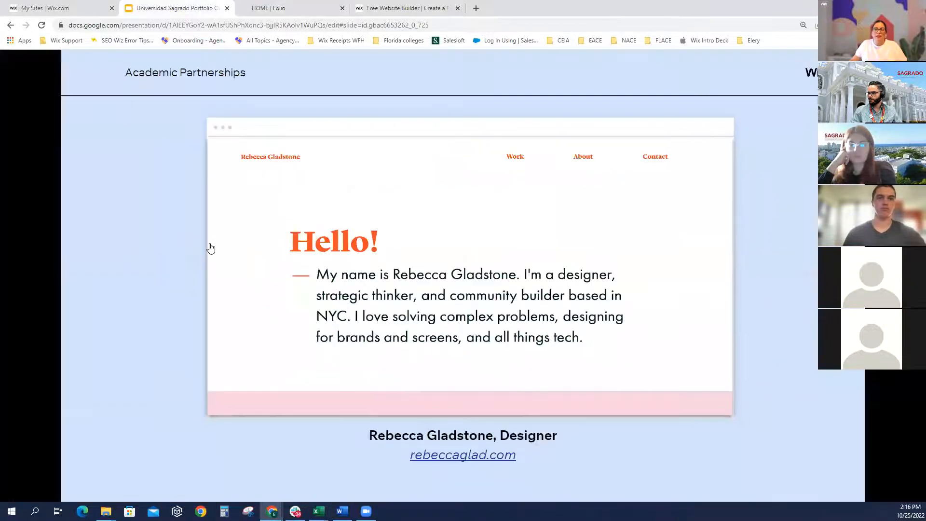
Advance from the Get Inspired! slide through the first examples to the podcast and designer sites
left_click(164, 399)
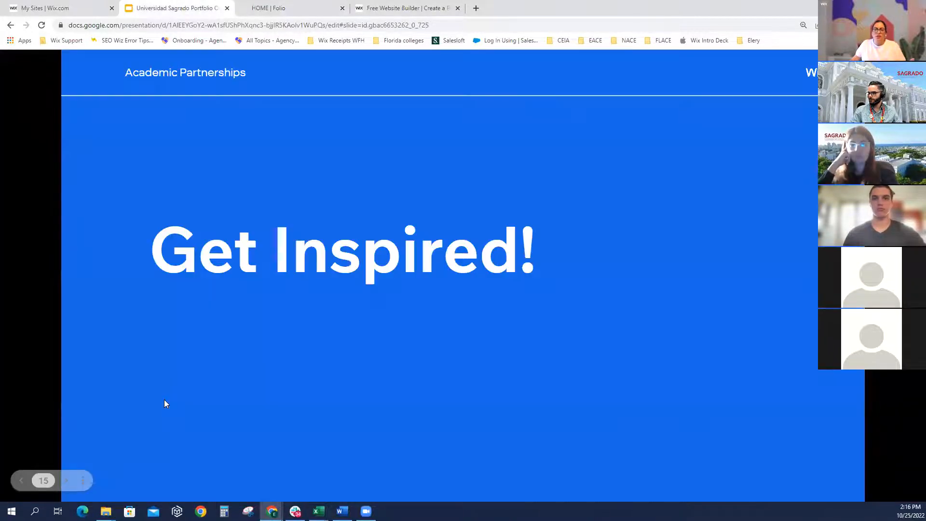
left_click(164, 399)
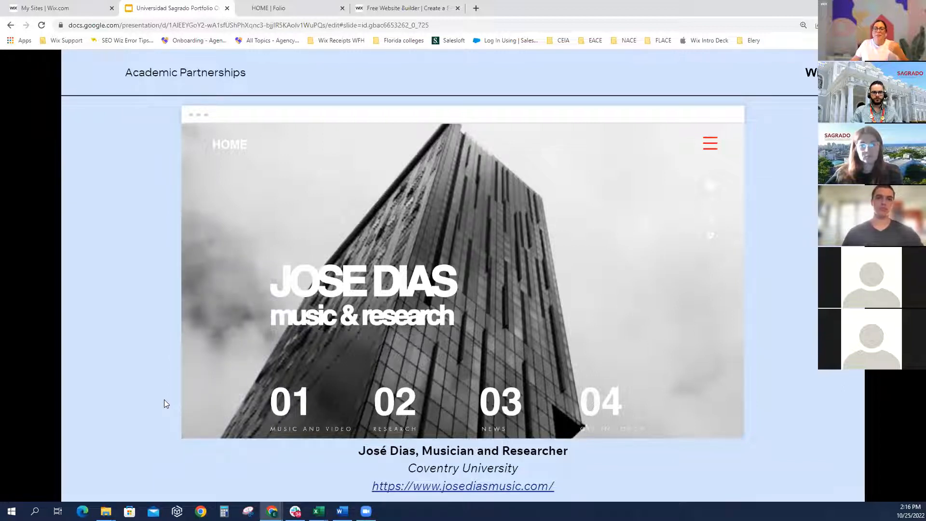
key("Right")
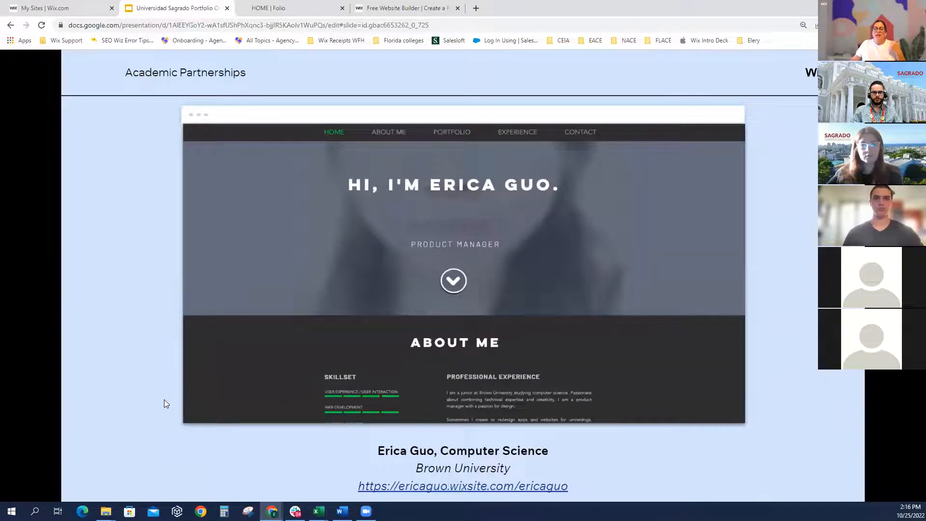
key("Right")
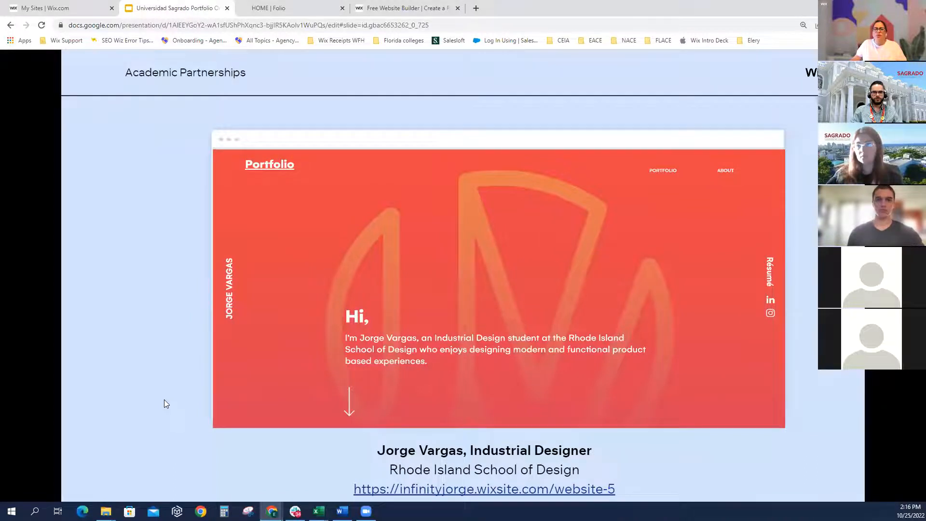
left_click(166, 404)
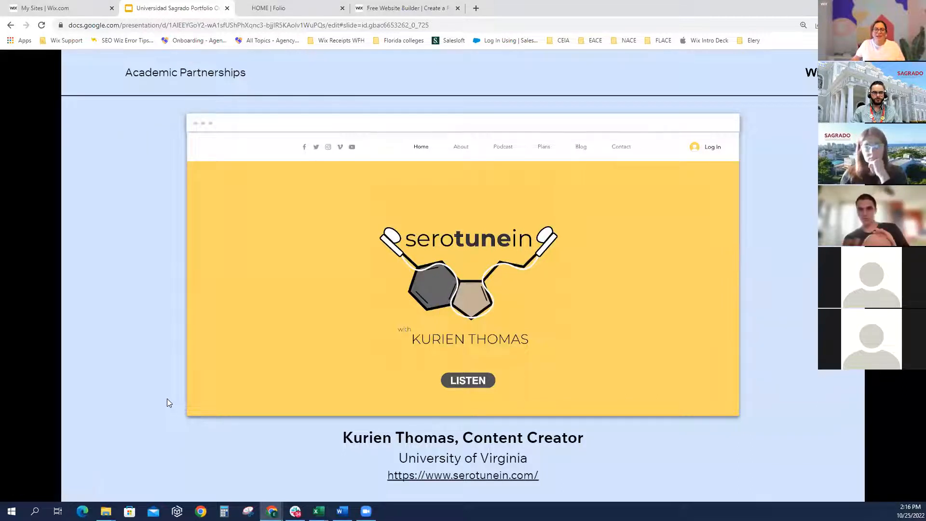
left_click(167, 399)
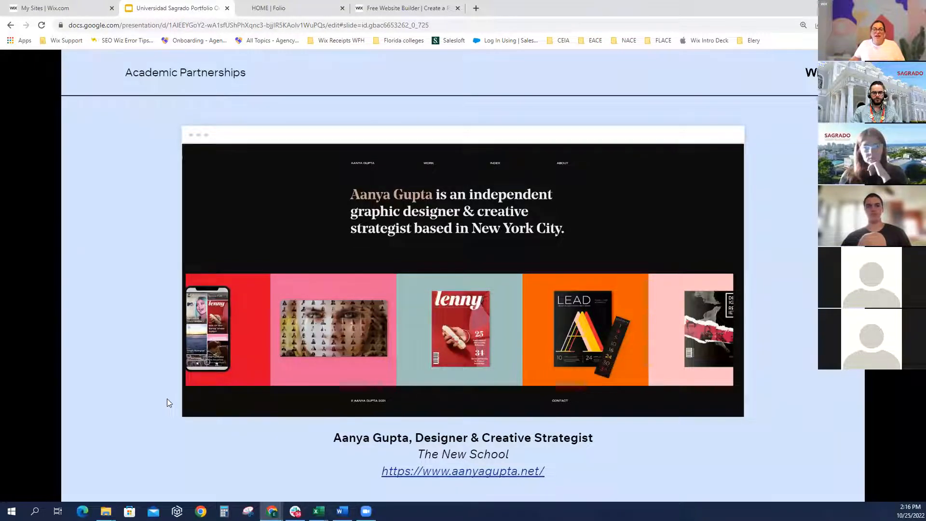
Step through the photographer and pianist portfolios to slide 26, Create a Website
key("Right")
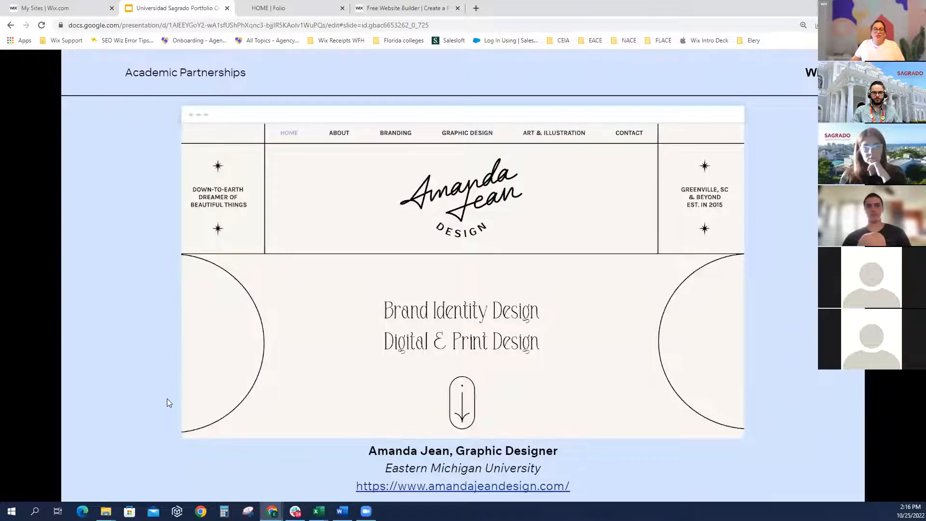
key("Right")
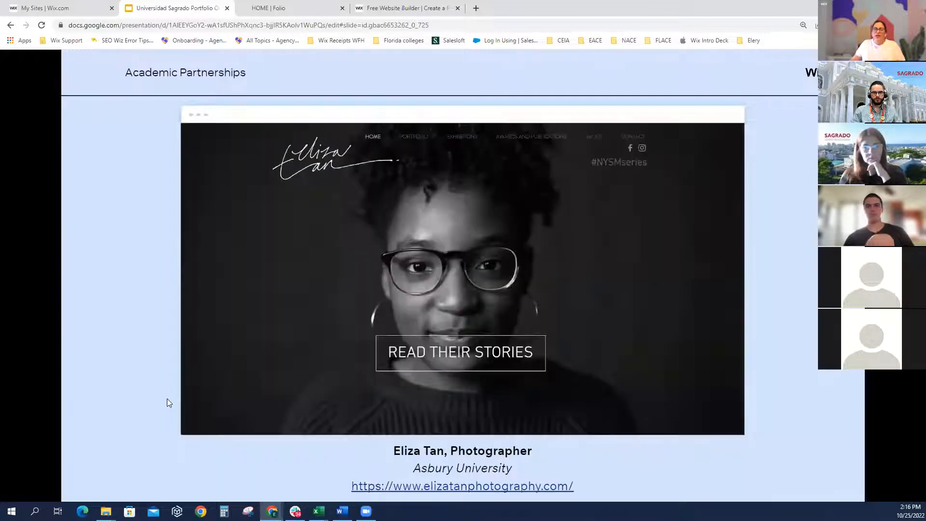
key("Right")
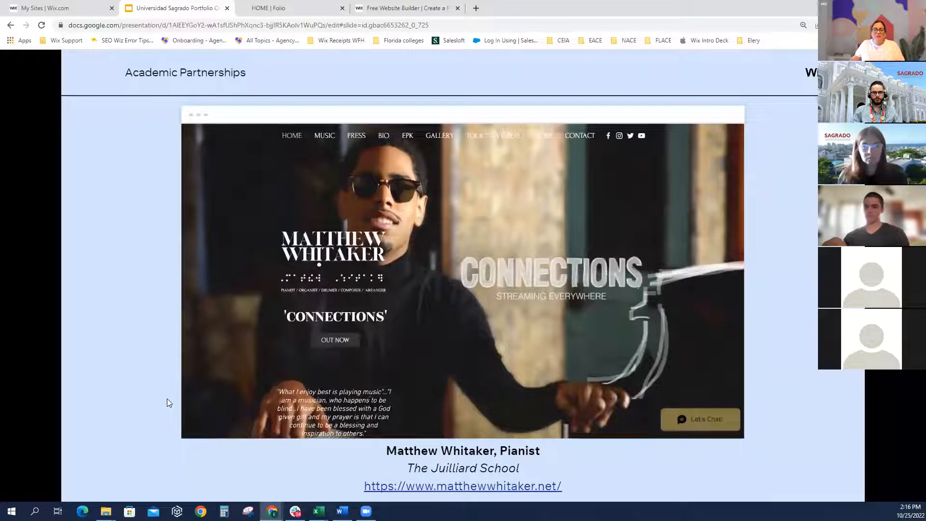
key("Right")
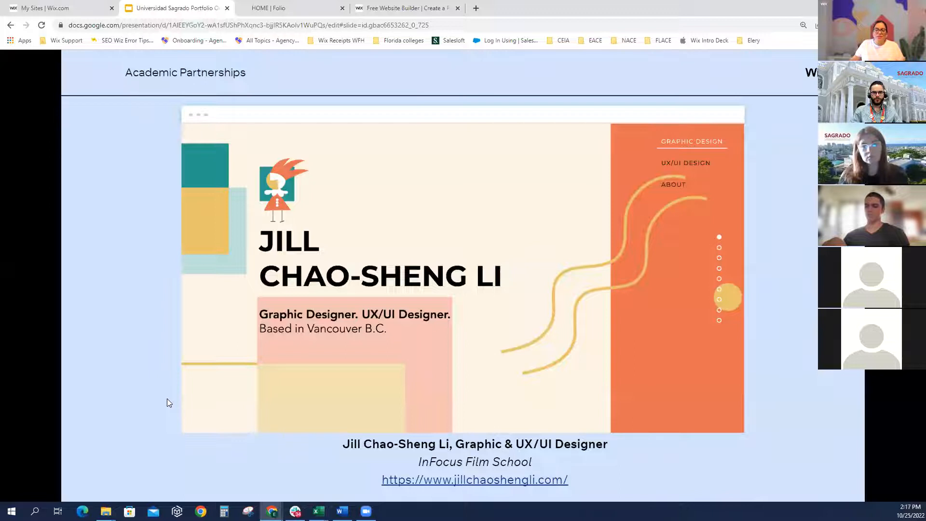
key("Right")
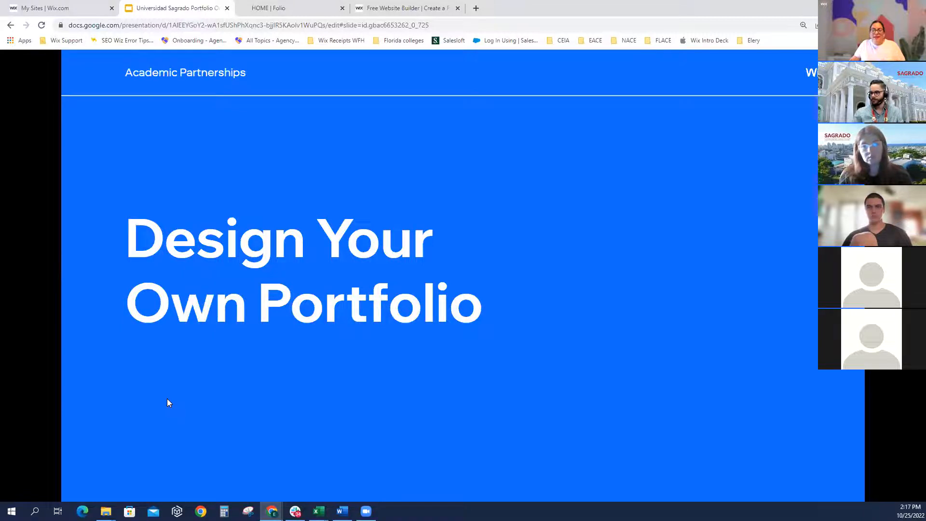
key("Right")
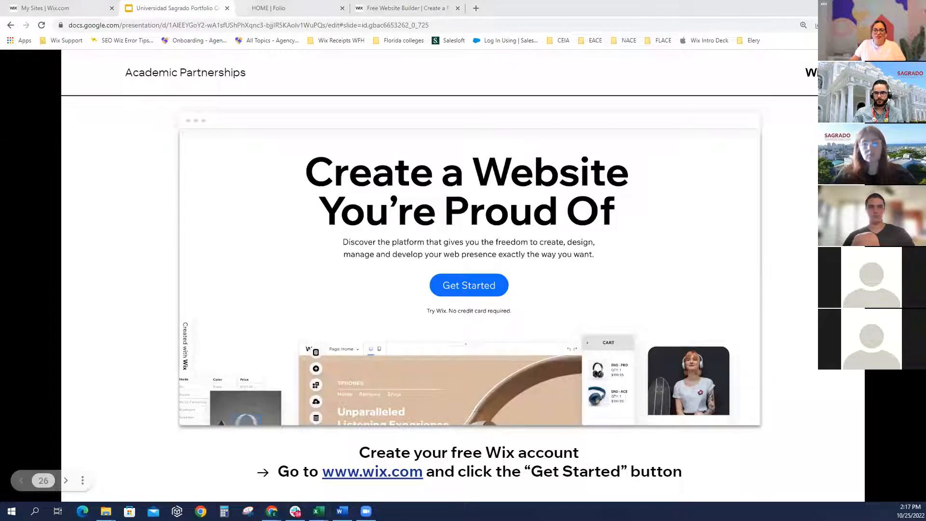
Advance past the Sign Up slide to the Choose 'Get Started' slide
left_click(164, 345)
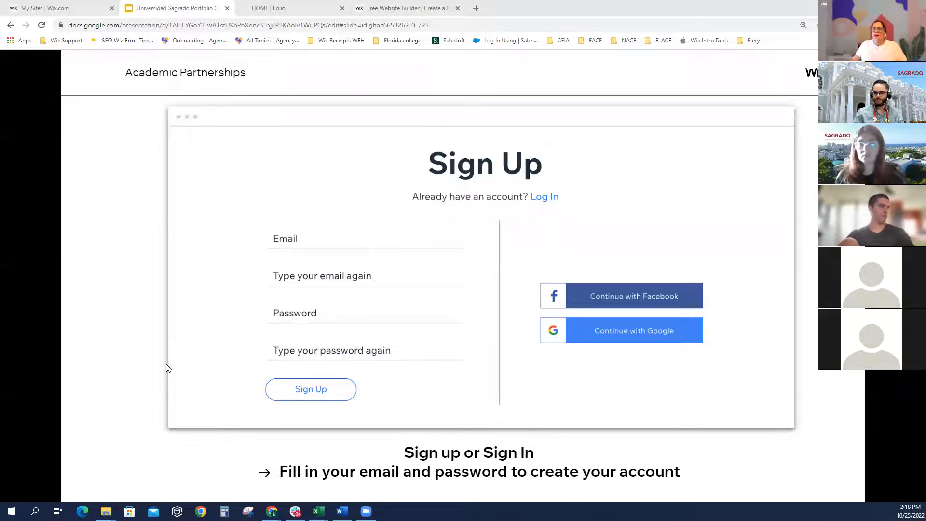
key("Right")
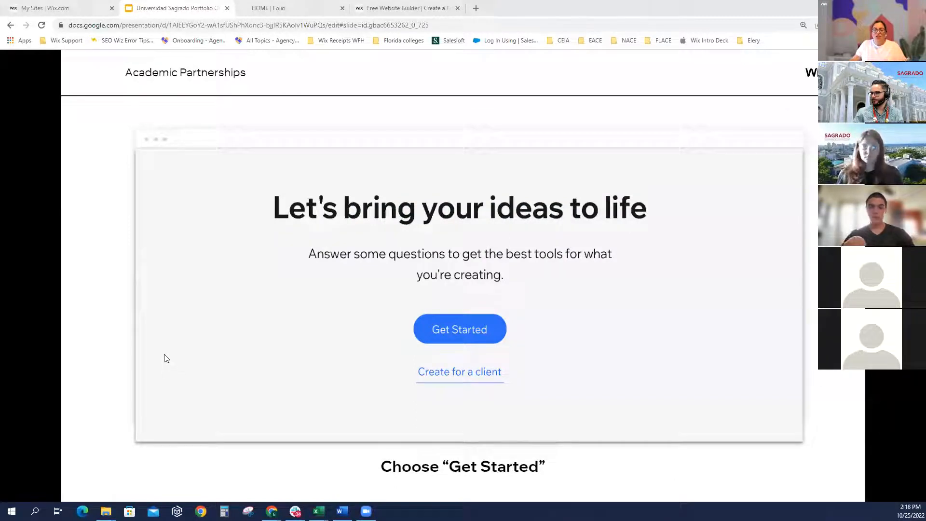
Back in Wix, skip naming the site, leave out Chat, and begin with a template
left_click(395, 11)
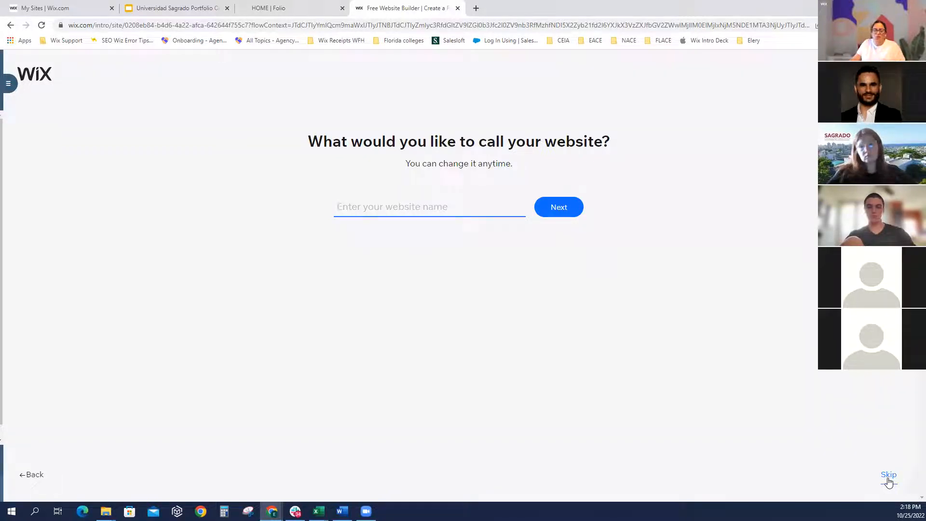
left_click(890, 480)
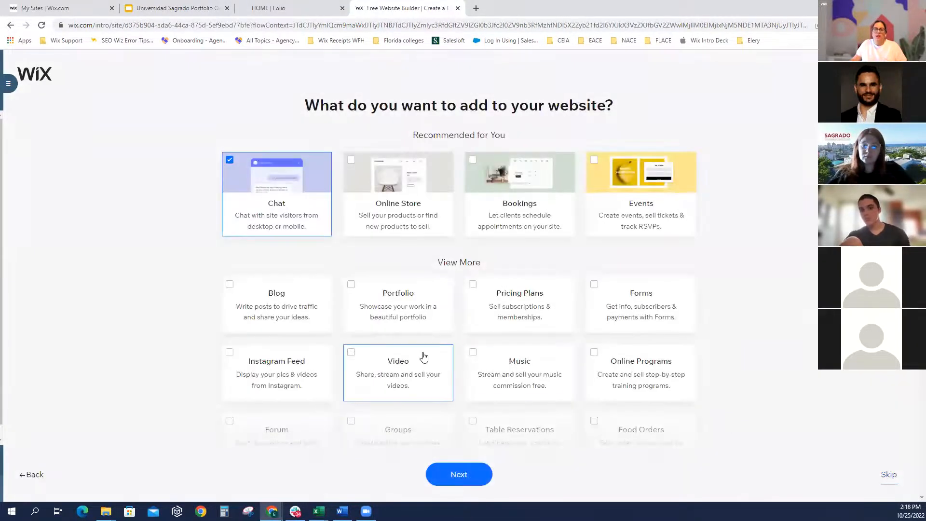
left_click(230, 161)
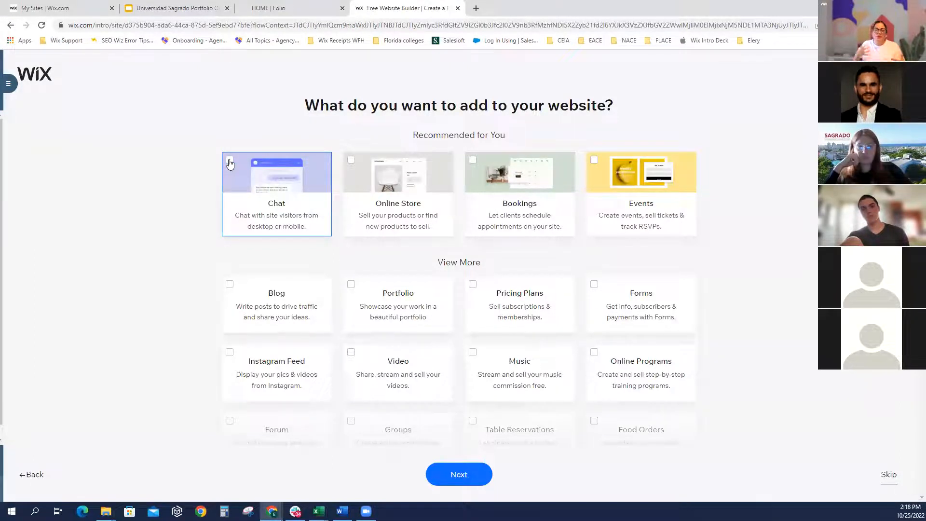
left_click(885, 475)
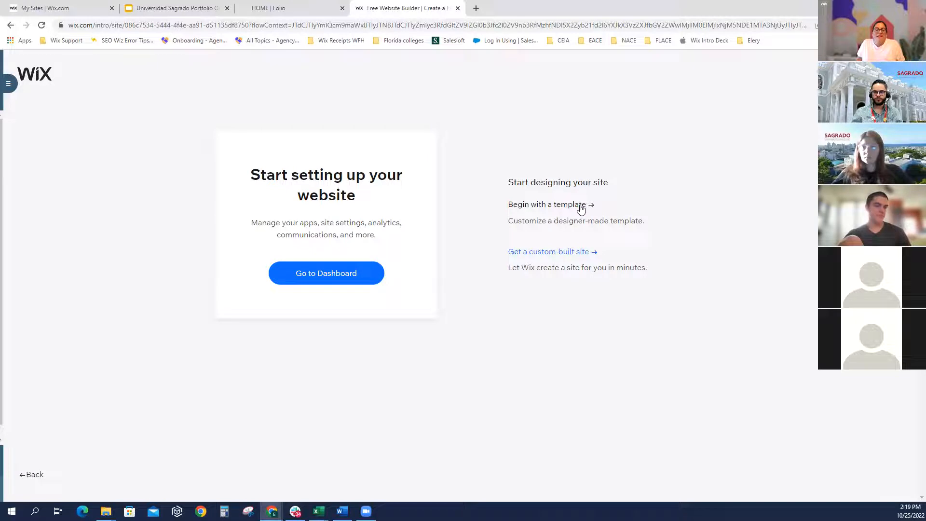
left_click(540, 208)
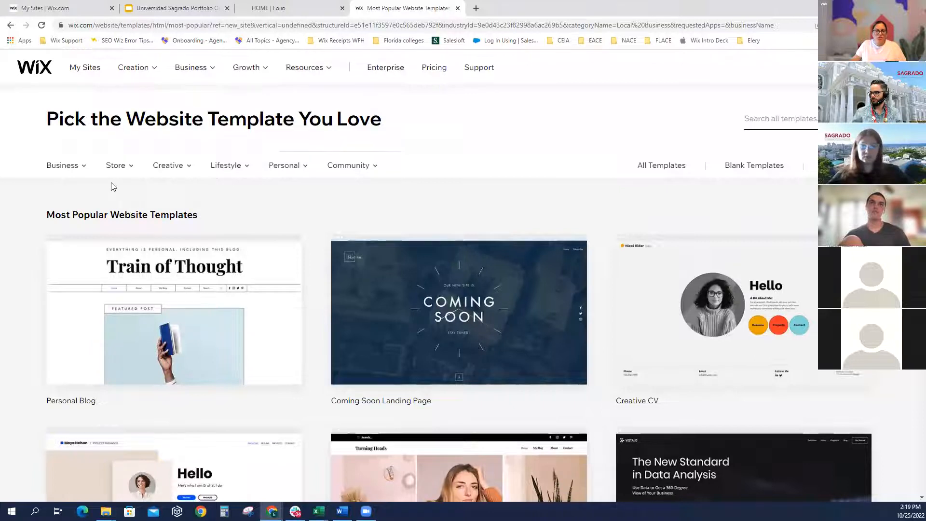
Look over the template category menus and preview the Personal Blog template
mouse_move(69, 169)
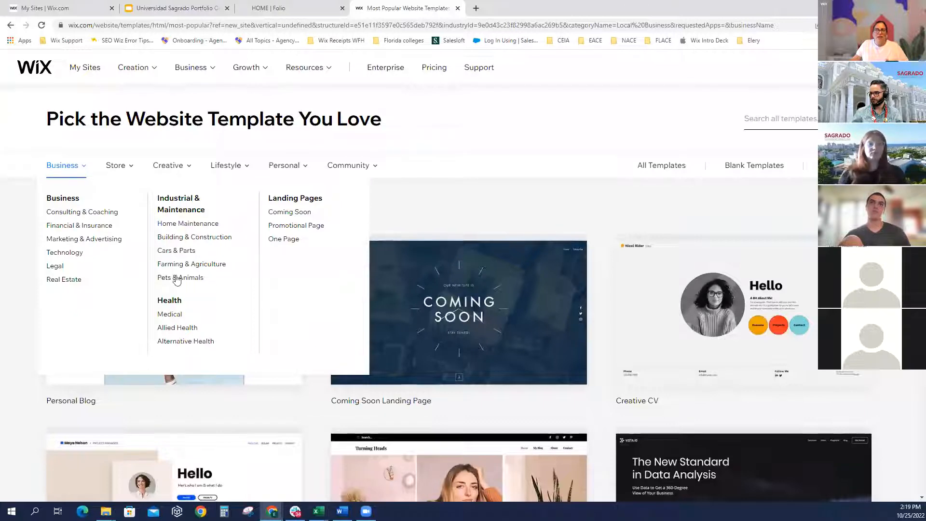
mouse_move(116, 166)
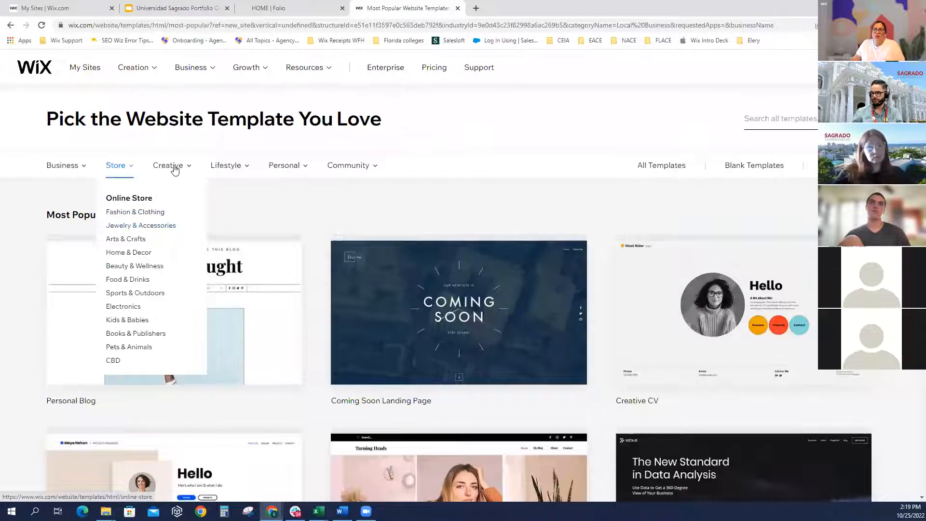
mouse_move(174, 170)
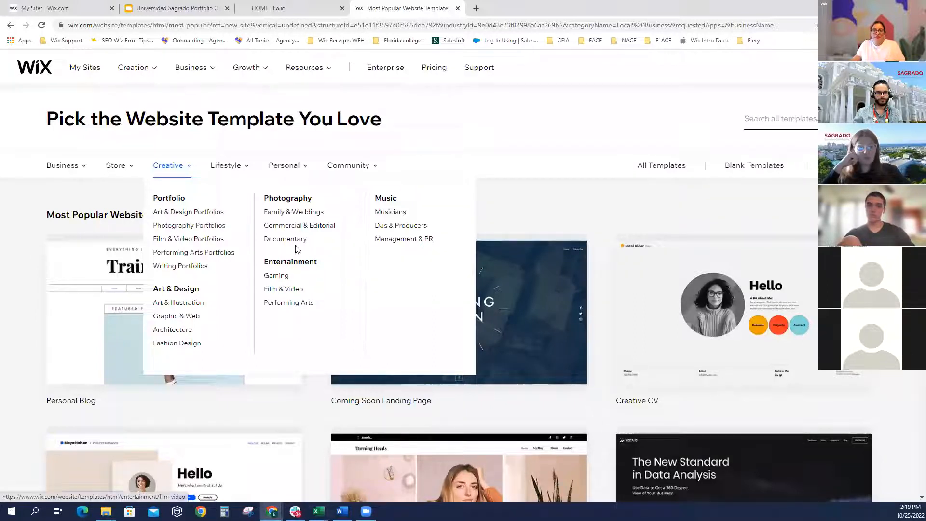
mouse_move(238, 172)
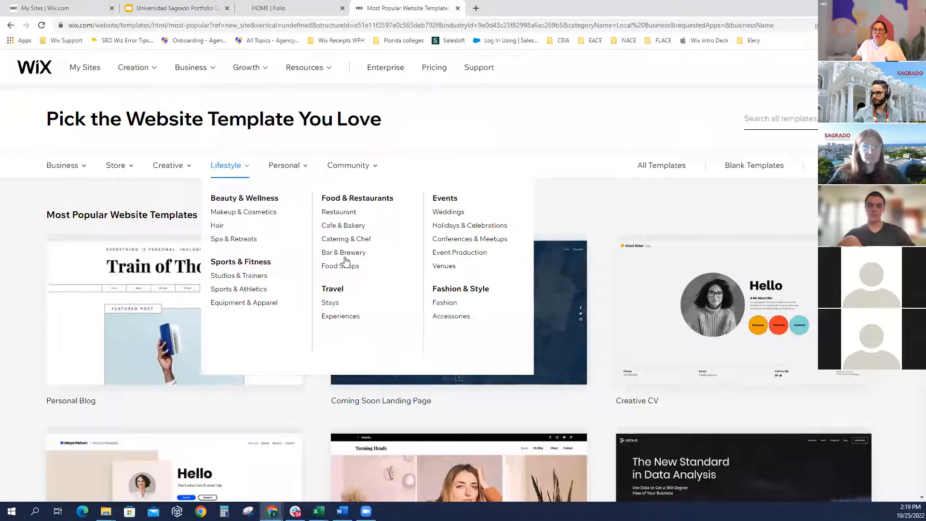
mouse_move(293, 173)
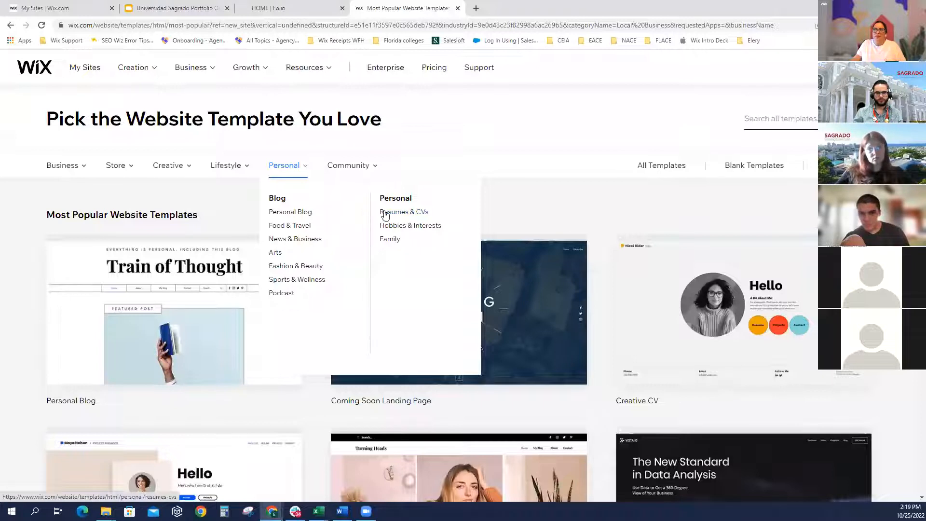
mouse_move(346, 172)
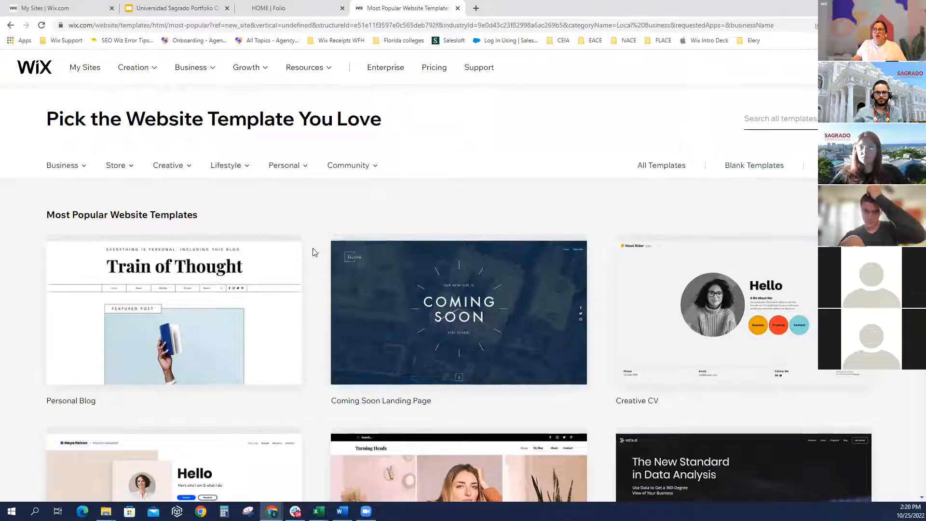
mouse_move(269, 302)
mouse_move(458, 318)
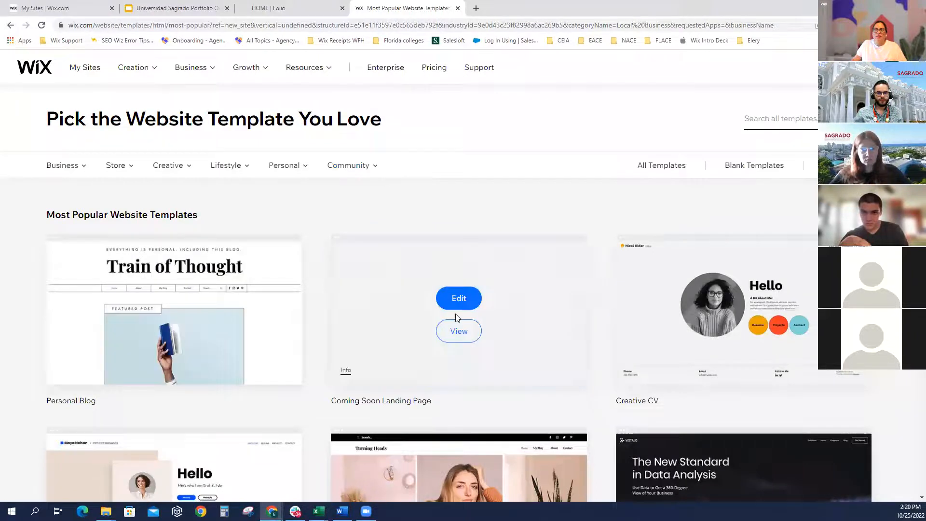
scroll(458, 317, "down", 4)
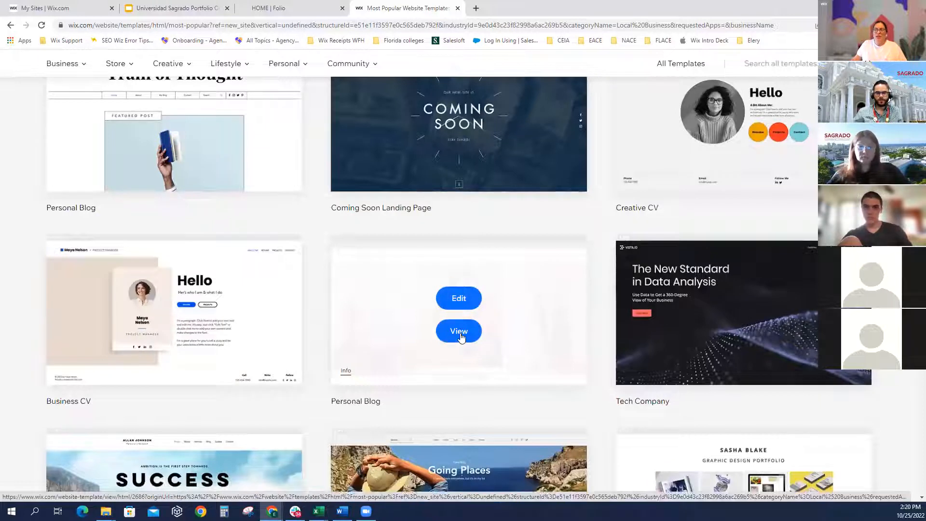
left_click(461, 337)
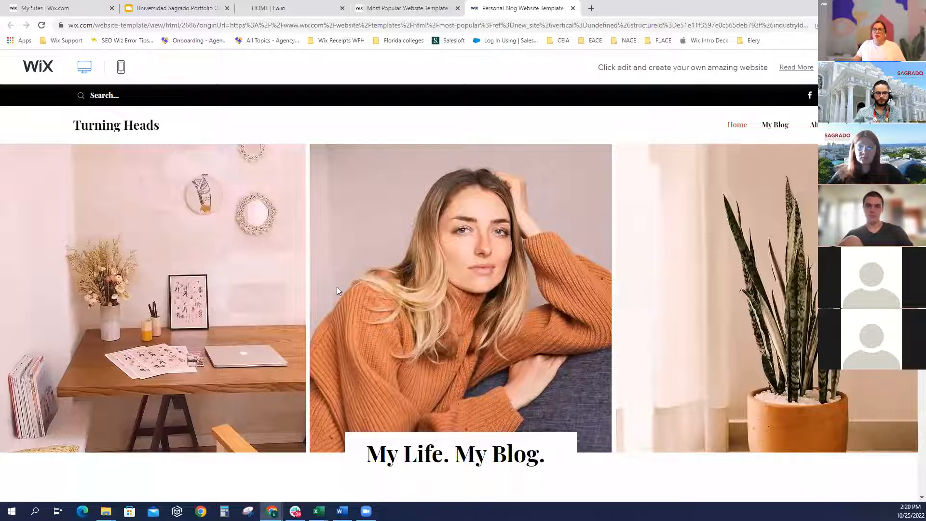
In the Personal Blog preview, open the winter creativity sample post, then scroll its About page
scroll(340, 295, "down", 8)
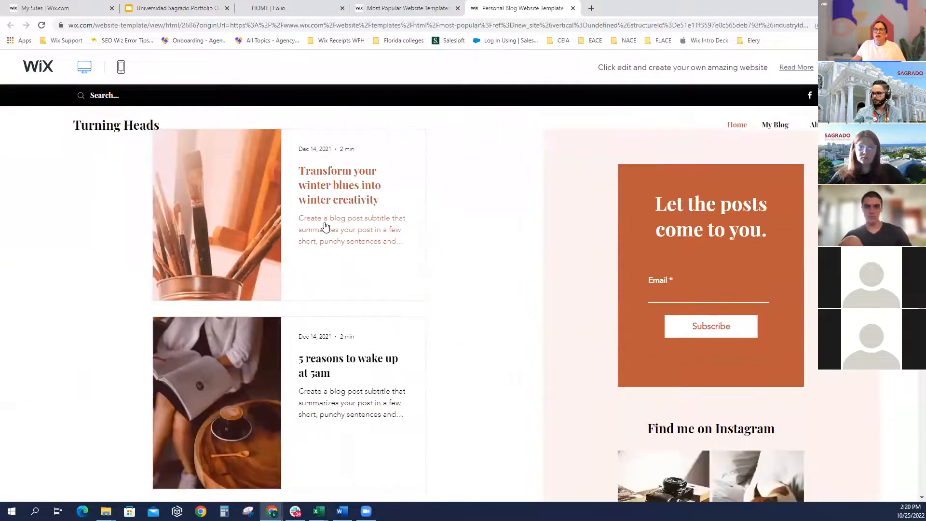
left_click(340, 228)
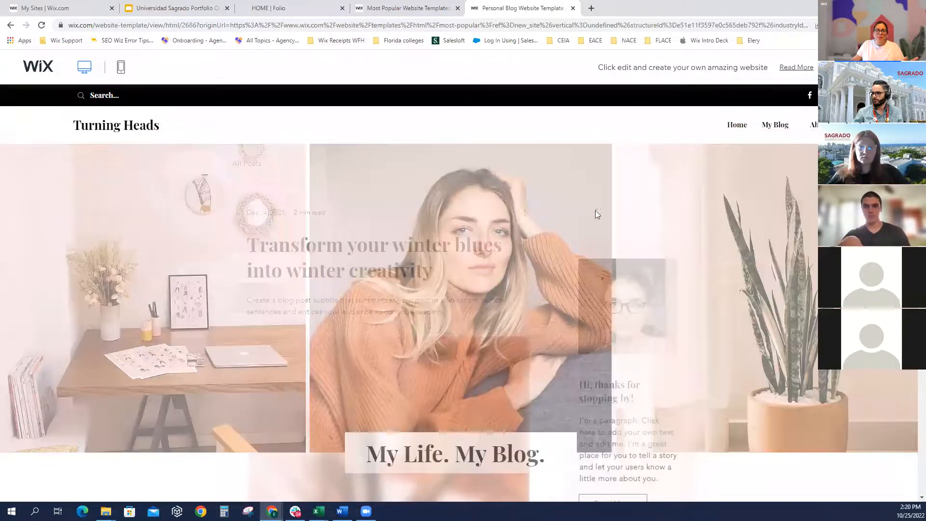
left_click(775, 125)
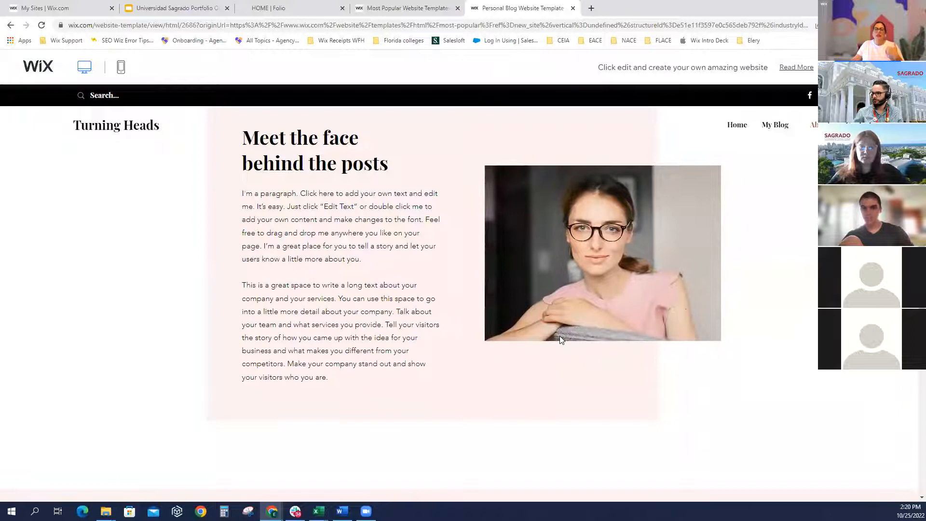
scroll(560, 357, "down", 3)
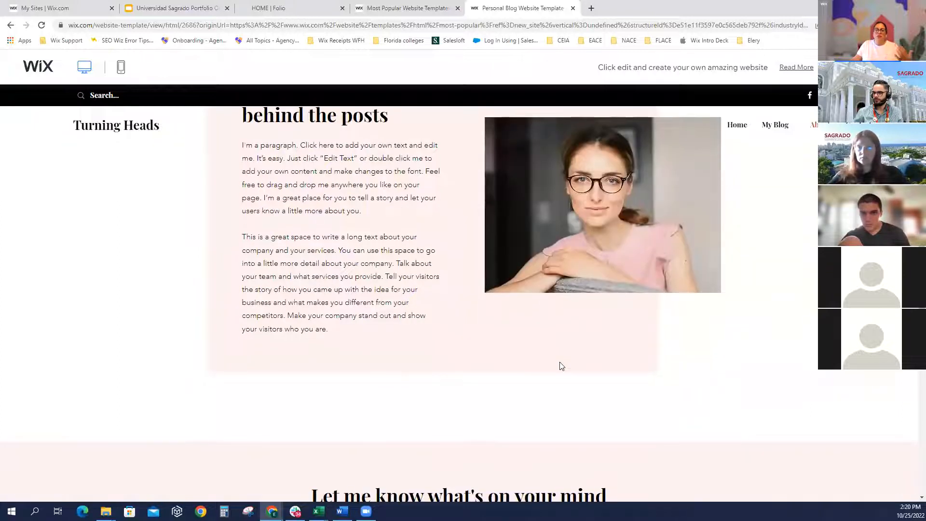
scroll(559, 362, "down", 5)
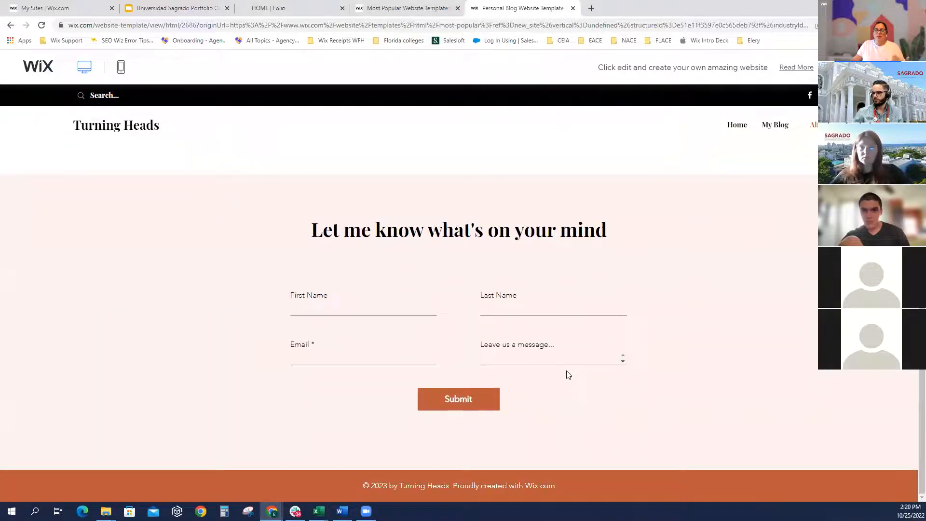
scroll(577, 386, "up", 5)
scroll(579, 386, "up", 2)
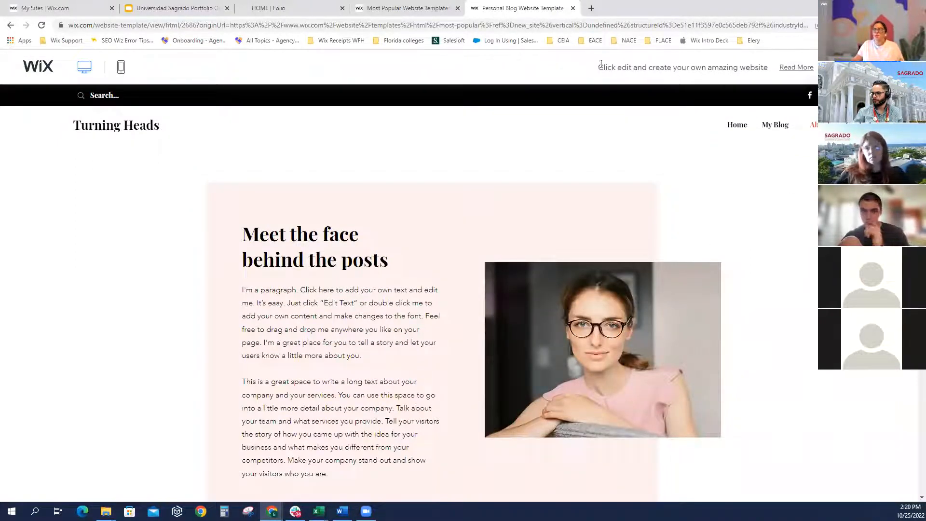
Back in the template gallery, pick Creative > Art & Design Portfolios and view the Photographer template
left_click(413, 9)
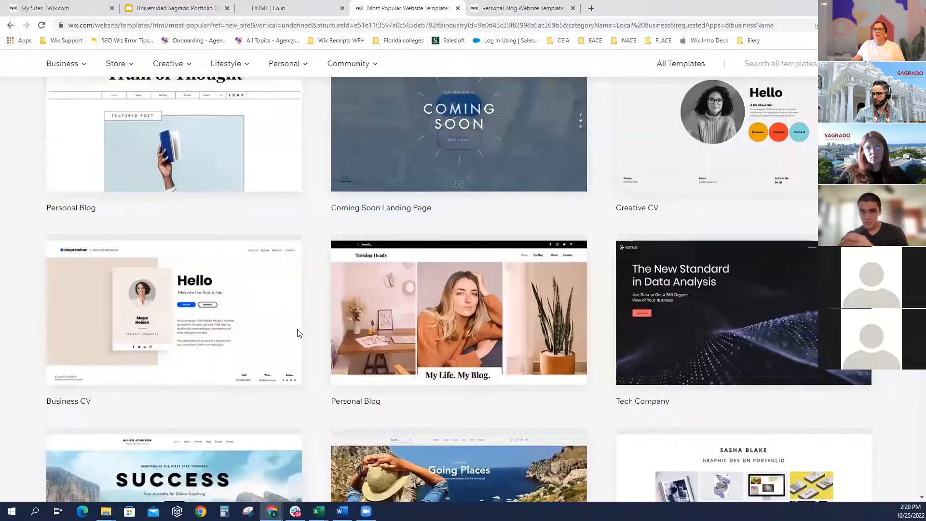
scroll(311, 332, "up", 4)
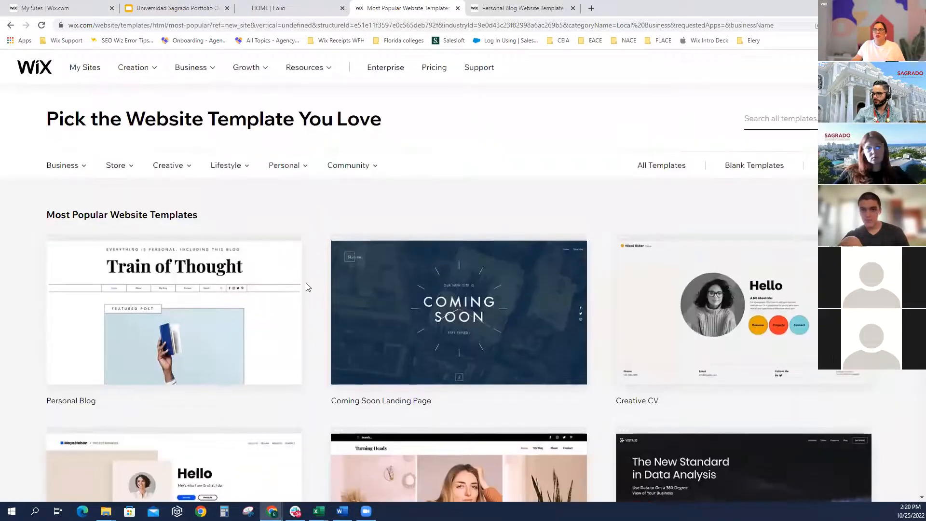
mouse_move(285, 169)
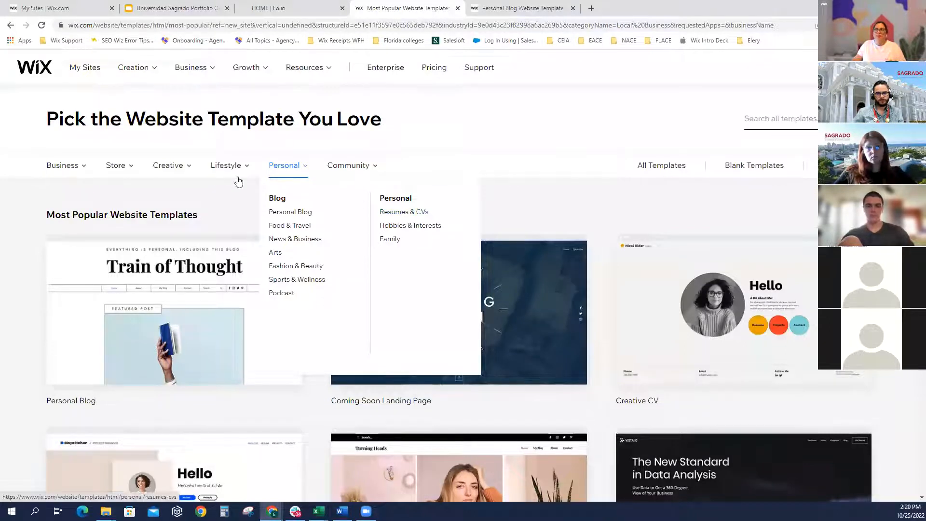
mouse_move(176, 182)
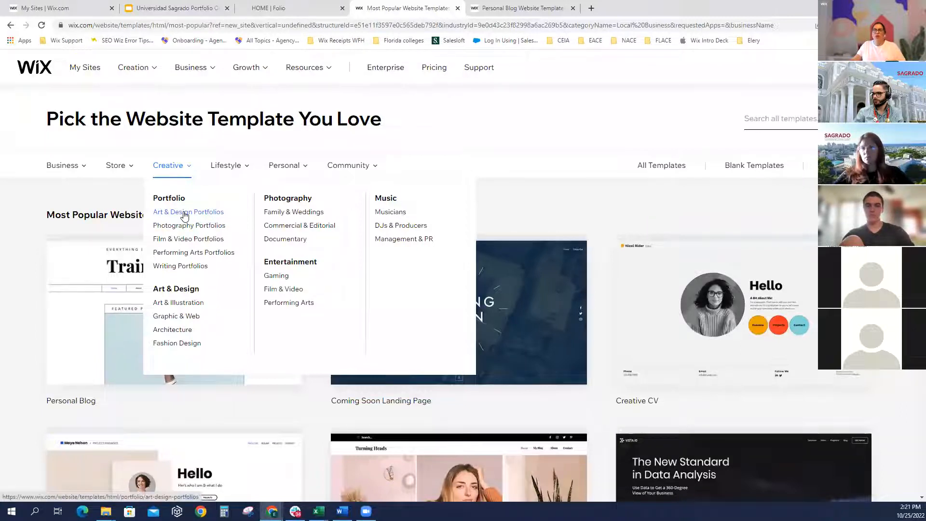
left_click(185, 216)
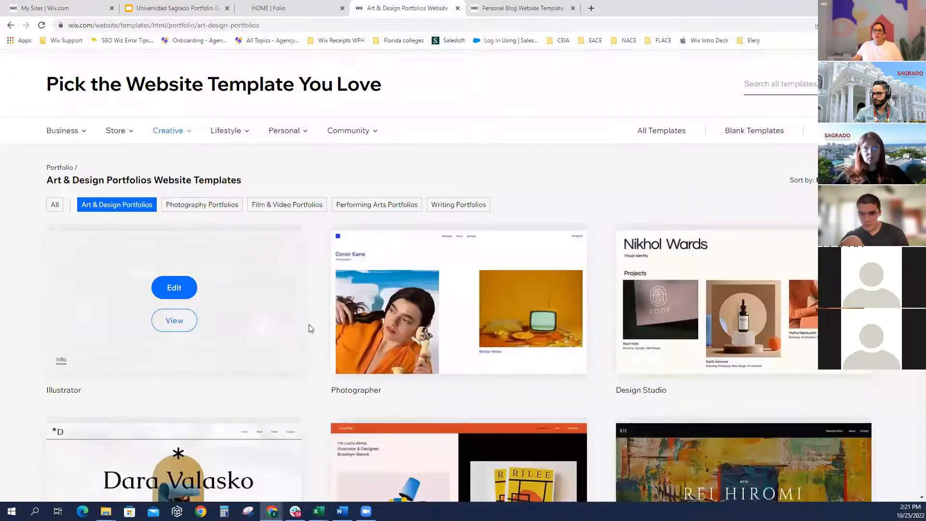
scroll(326, 342, "down", 2)
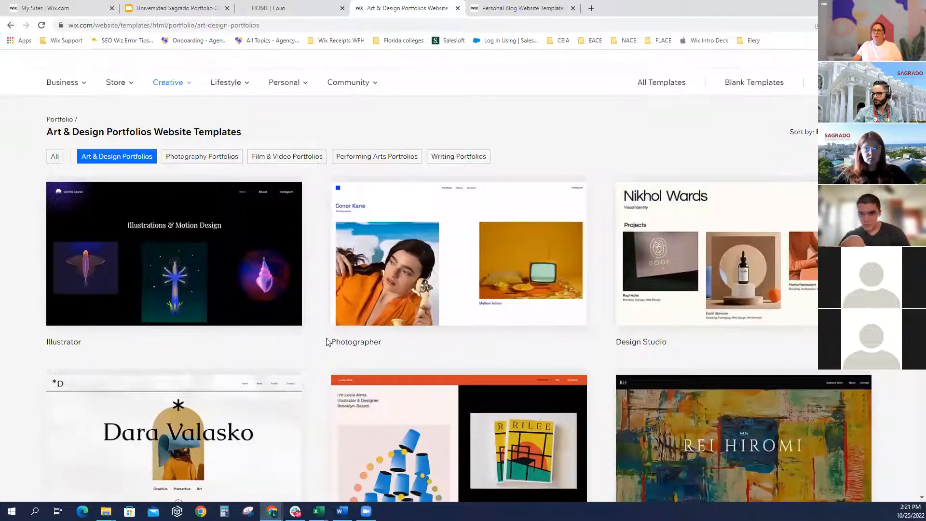
mouse_move(396, 257)
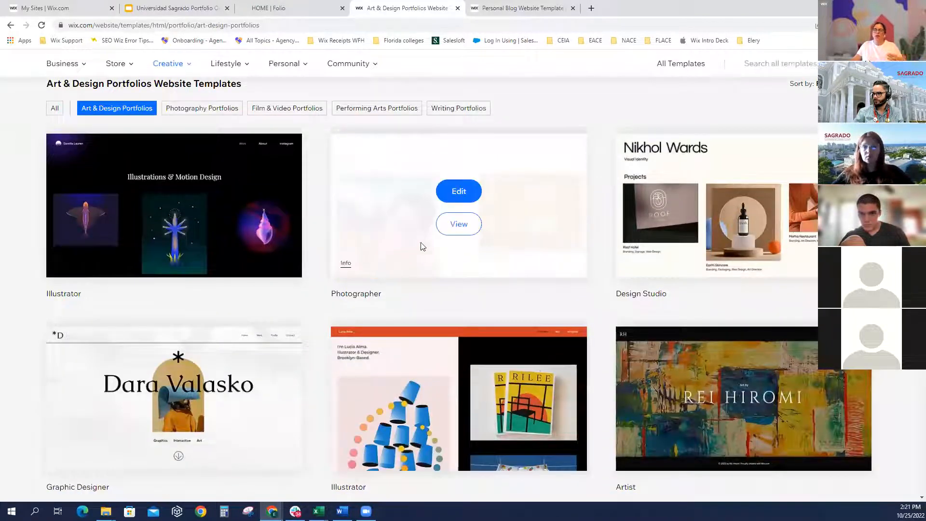
left_click(459, 226)
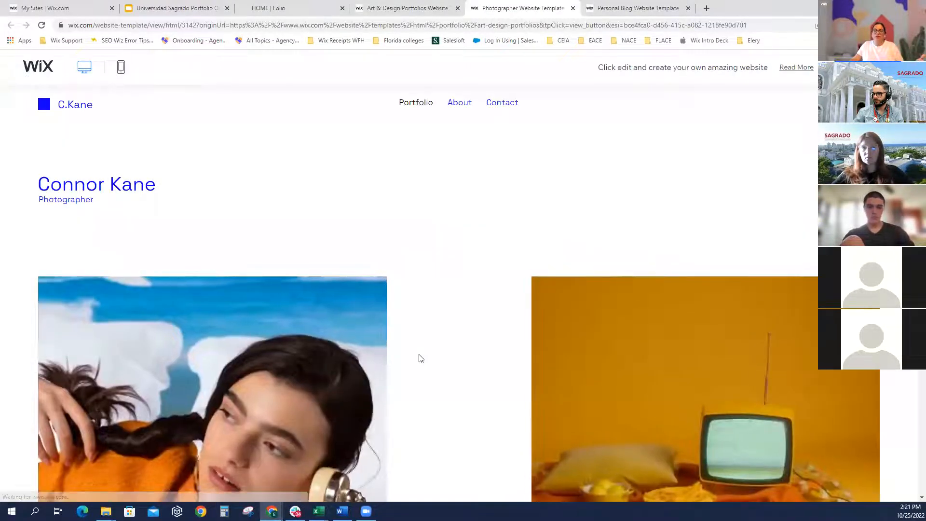
Scroll through the Photographer portfolio, then visit its About and Contact pages
scroll(421, 361, "down", 3)
scroll(420, 358, "down", 1)
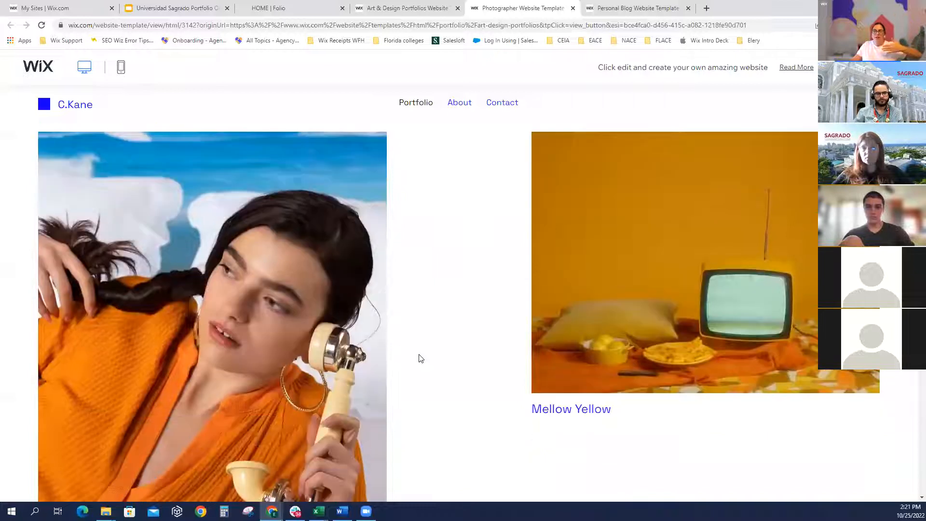
scroll(421, 359, "down", 5)
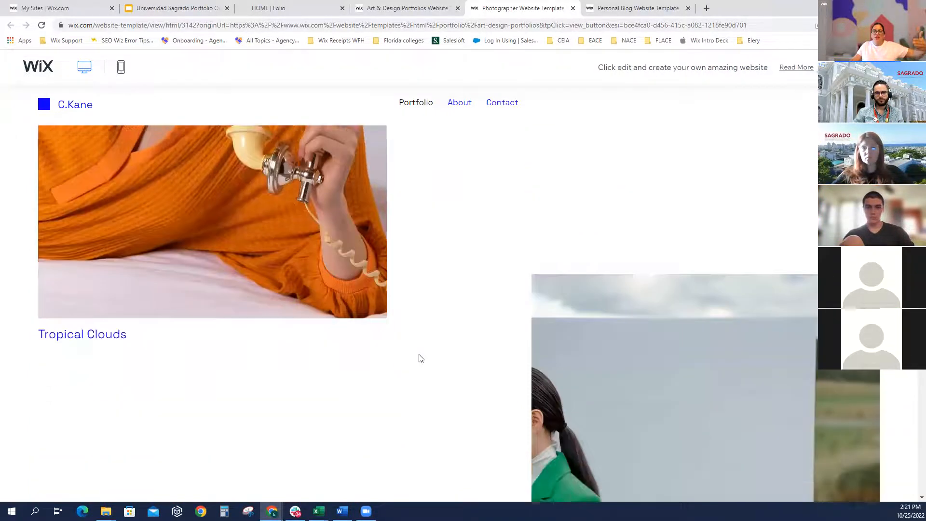
scroll(296, 319, "down", 6)
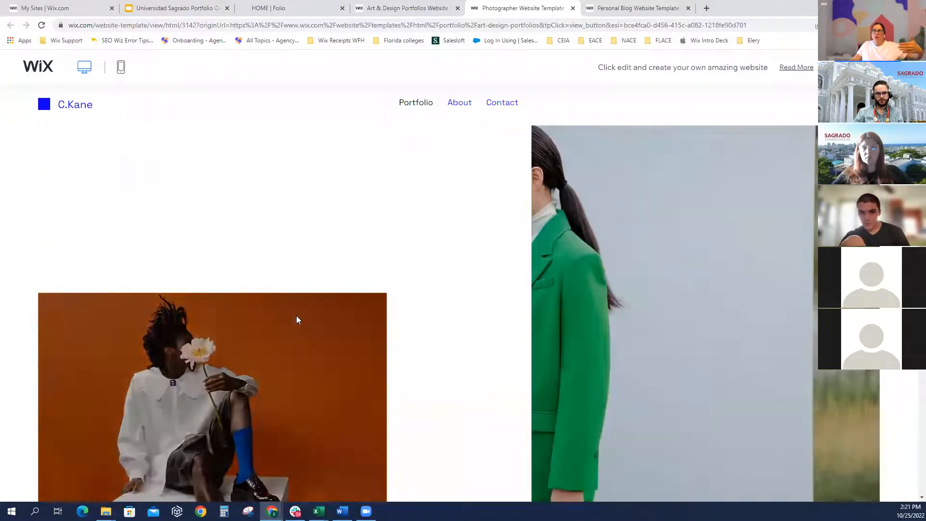
scroll(297, 320, "down", 4)
scroll(237, 335, "down", 3)
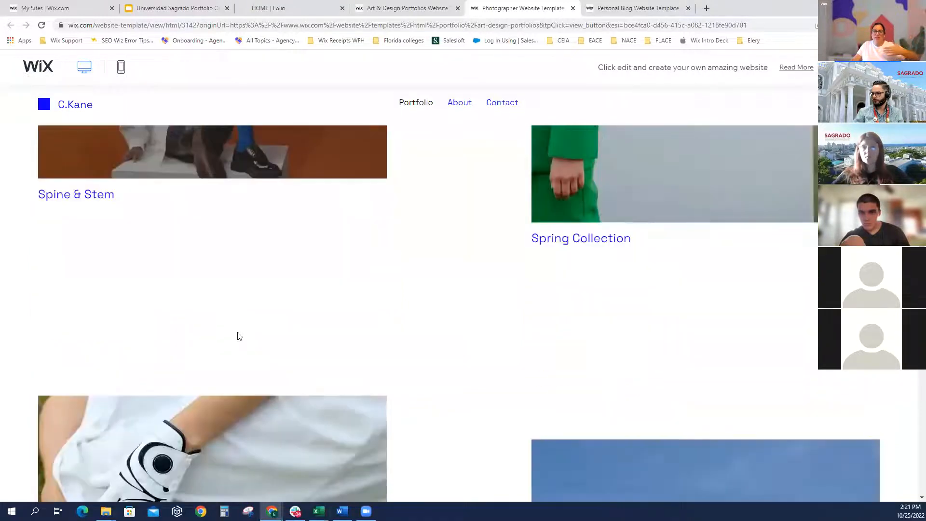
scroll(238, 337, "down", 7)
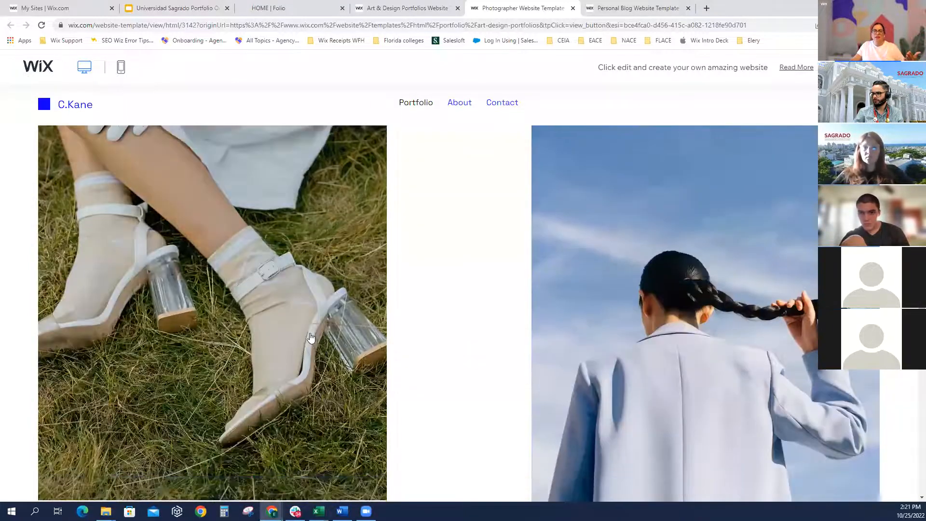
scroll(490, 364, "down", 8)
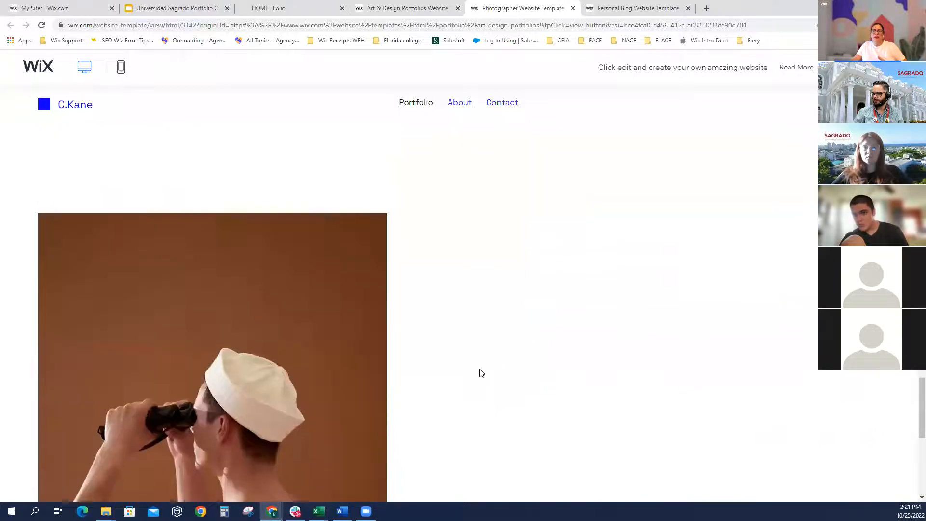
scroll(481, 357, "down", 2)
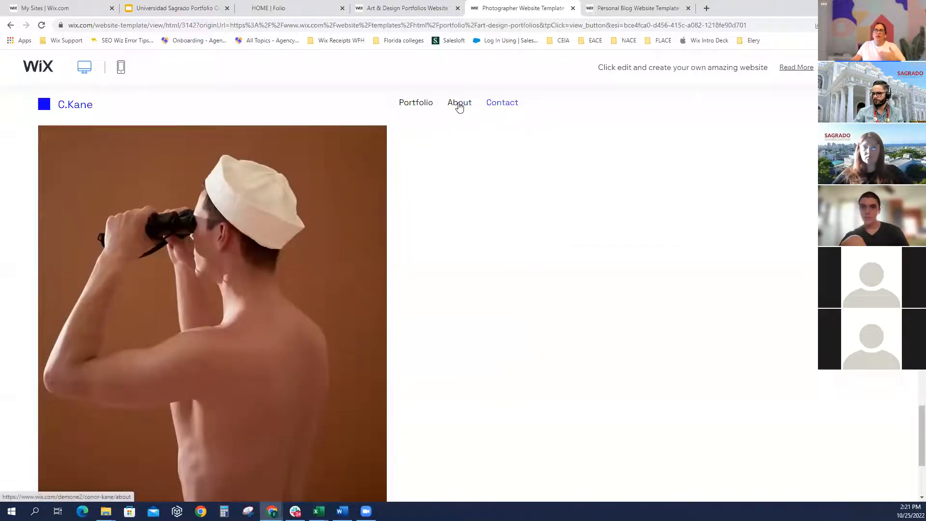
left_click(459, 105)
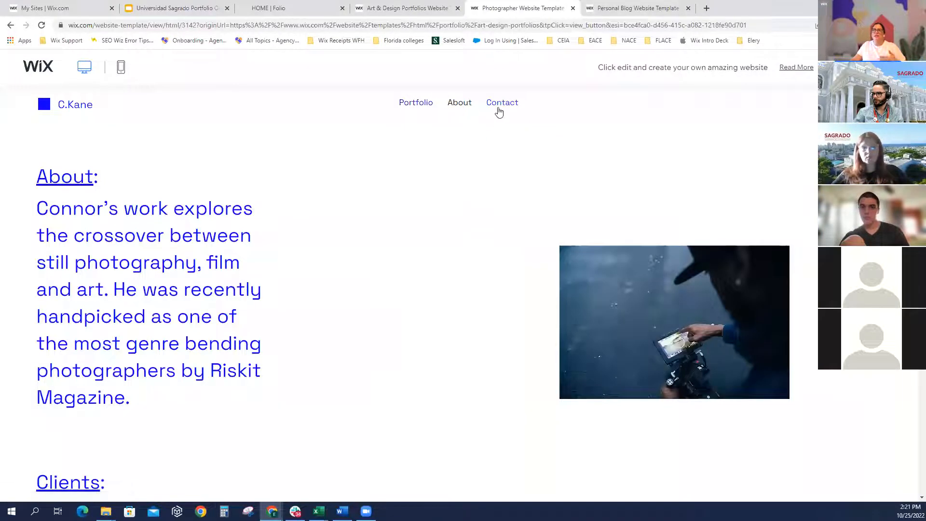
scroll(489, 180, "down", 4)
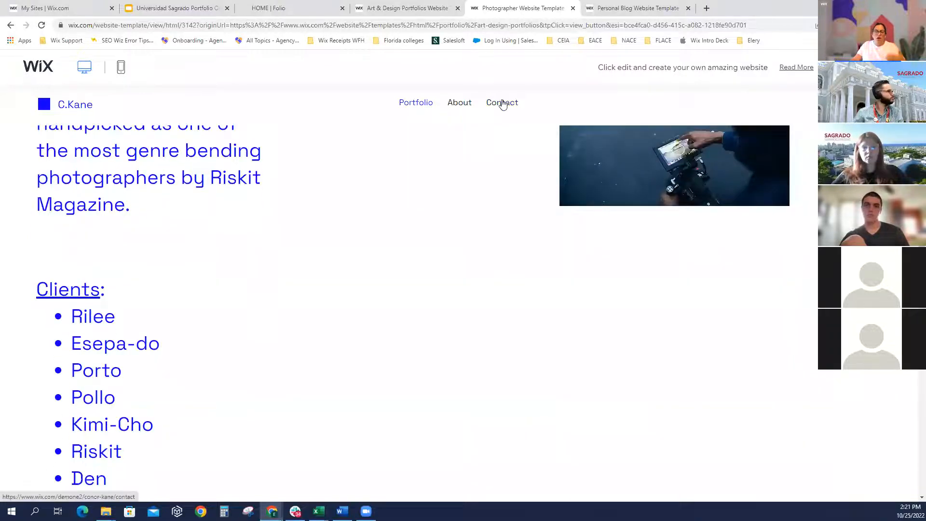
left_click(502, 104)
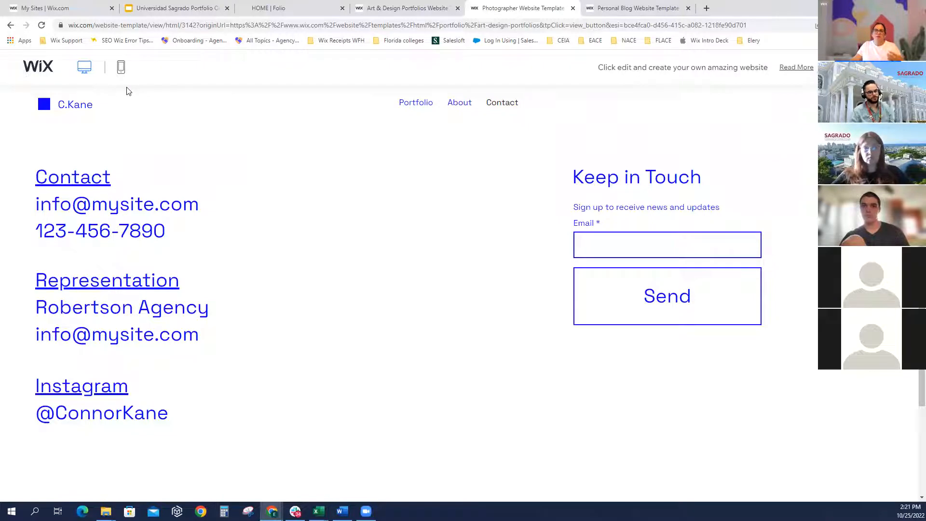
Close the Photographer tab and view the Graphic Designer template from the Art & Design gallery
left_click(573, 8)
scroll(301, 311, "down", 3)
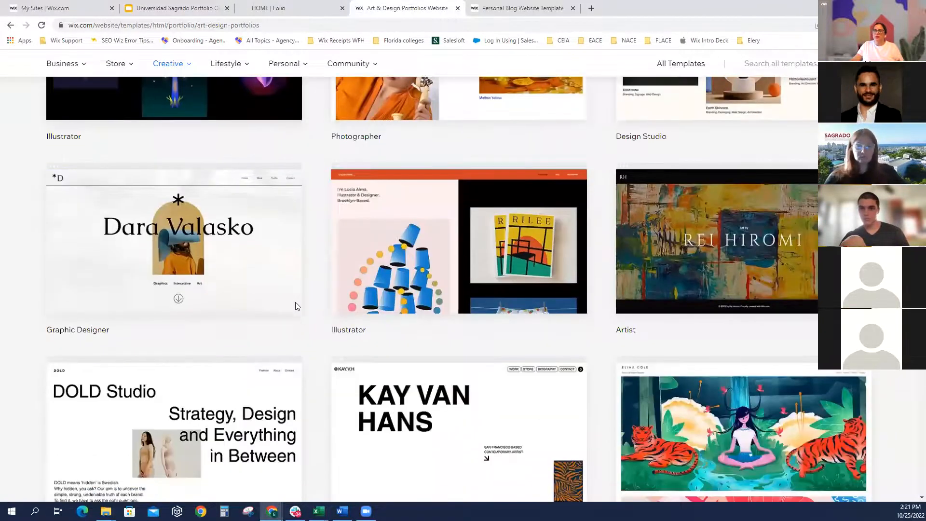
scroll(295, 307, "down", 1)
mouse_move(252, 262)
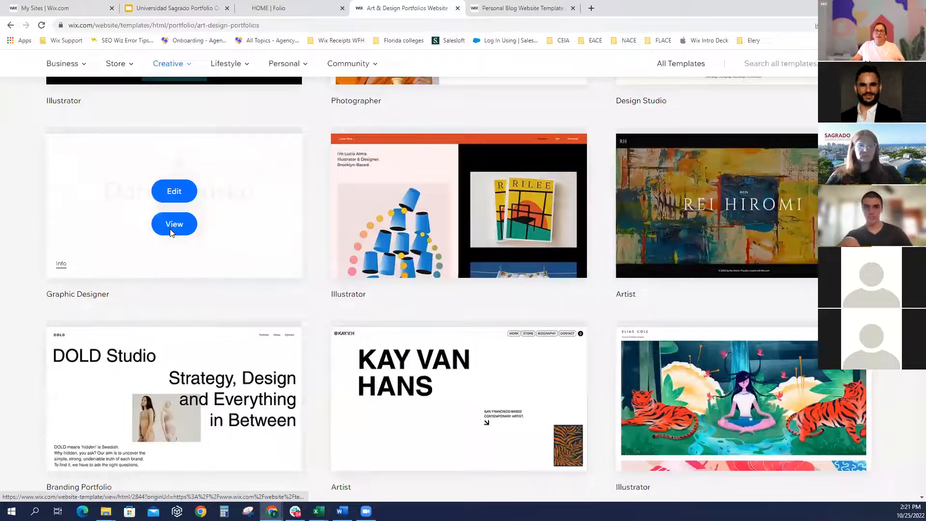
left_click(170, 234)
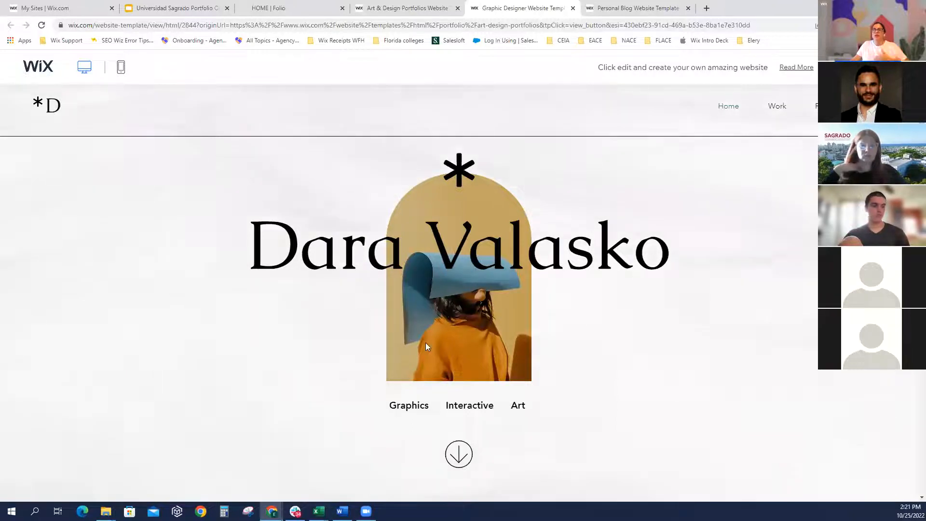
Scroll the Graphic Designer preview and advance its campaign image gallery by one image
scroll(361, 333, "down", 3)
scroll(339, 330, "down", 3)
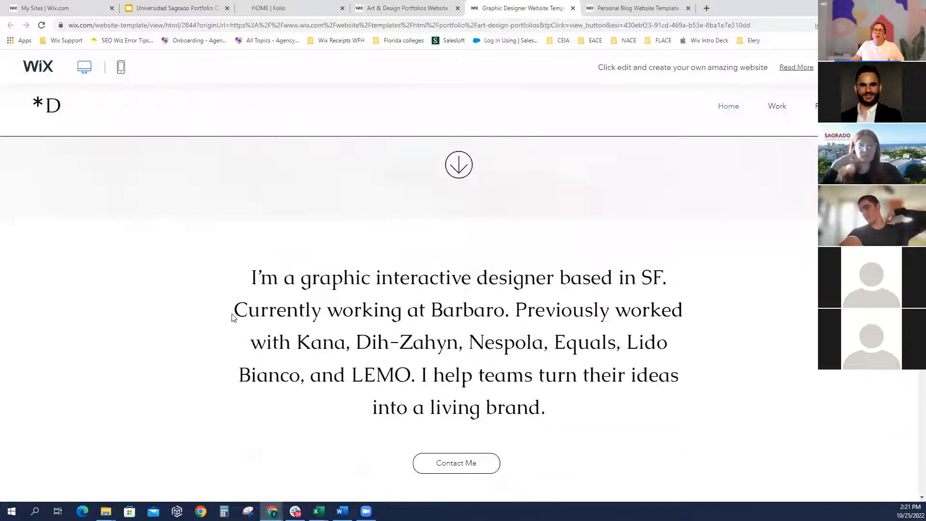
scroll(476, 270, "down", 1)
scroll(520, 352, "down", 3)
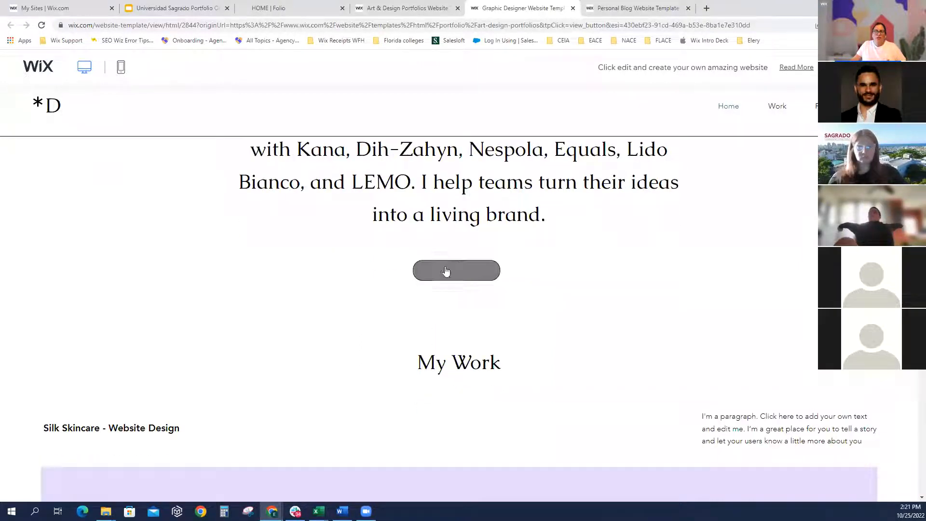
scroll(289, 302, "down", 3)
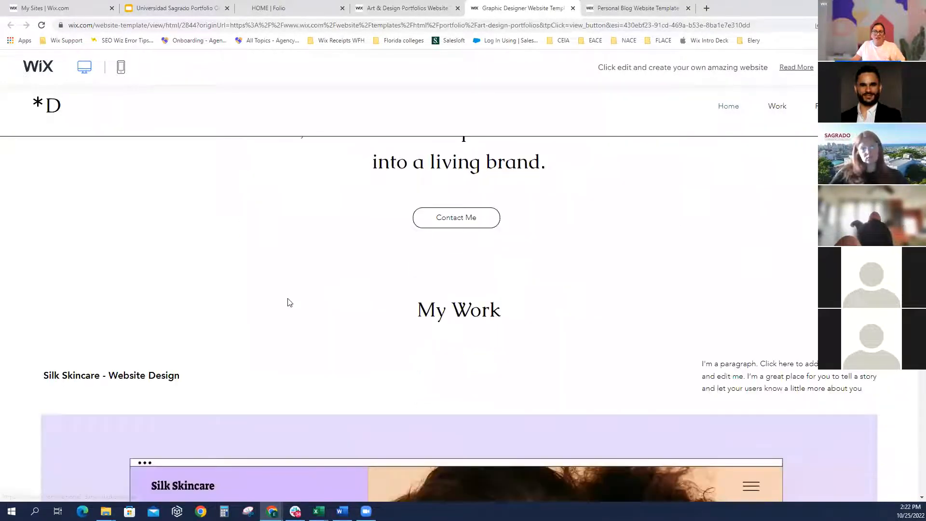
scroll(289, 302, "down", 10)
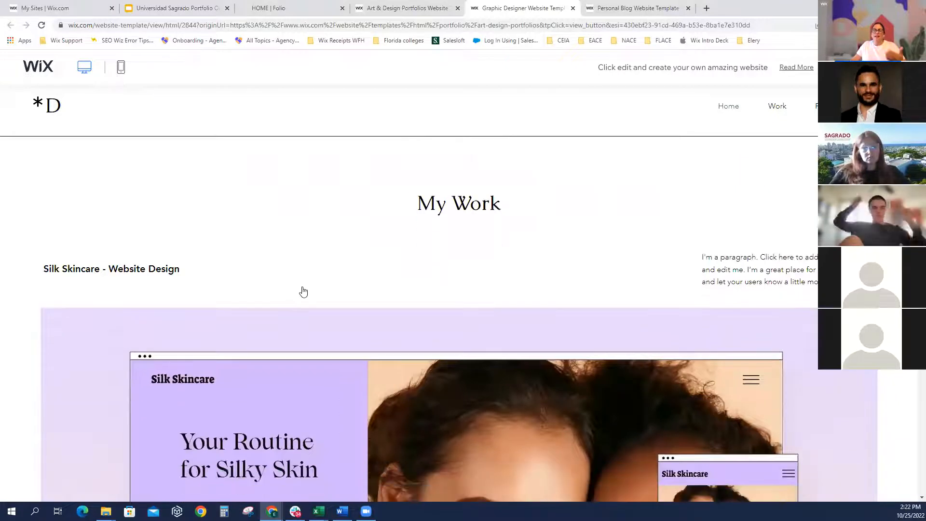
scroll(391, 285, "down", 5)
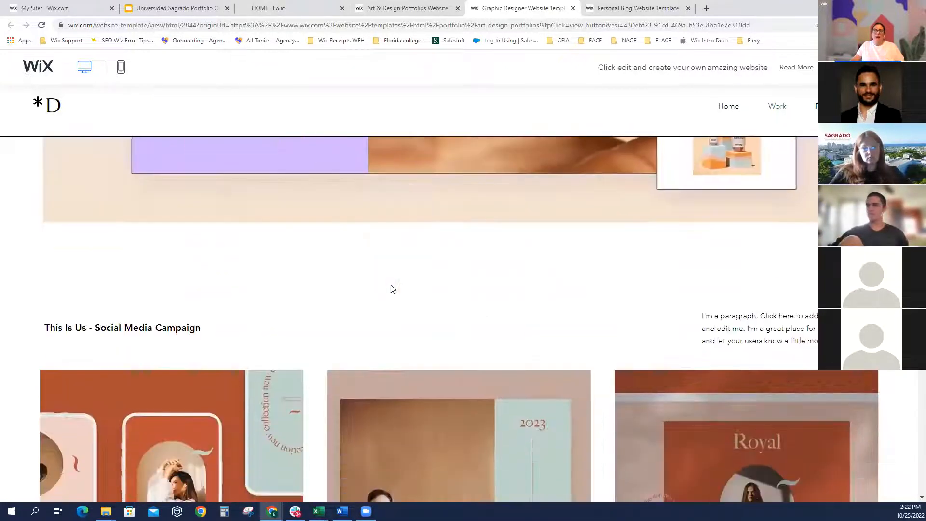
scroll(391, 288, "down", 3)
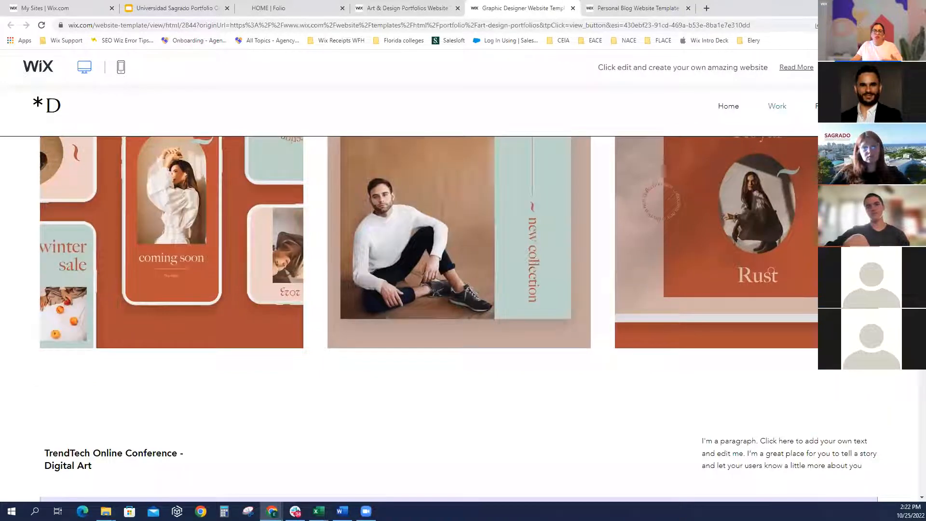
left_click(904, 202)
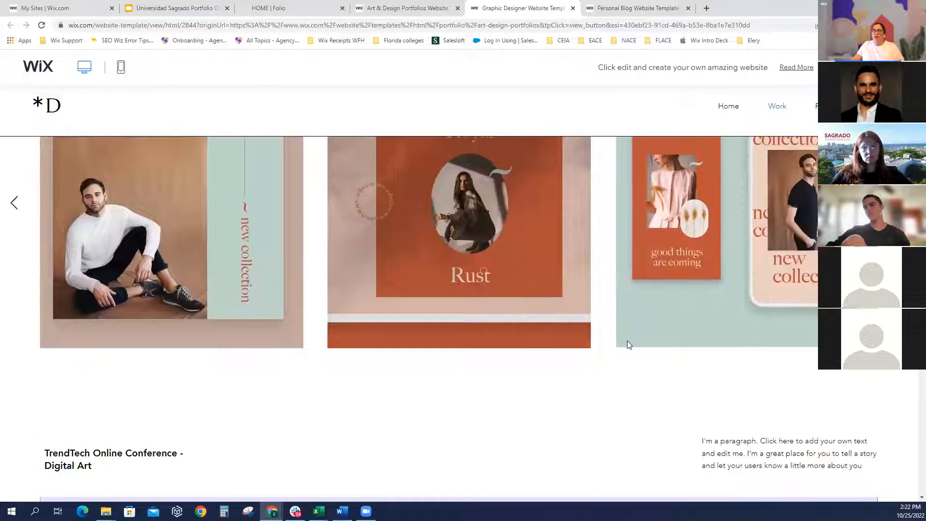
Enlarge the Women Alliance project image, step through its gallery, then close the enlarged view
scroll(519, 368, "down", 7)
scroll(499, 369, "down", 10)
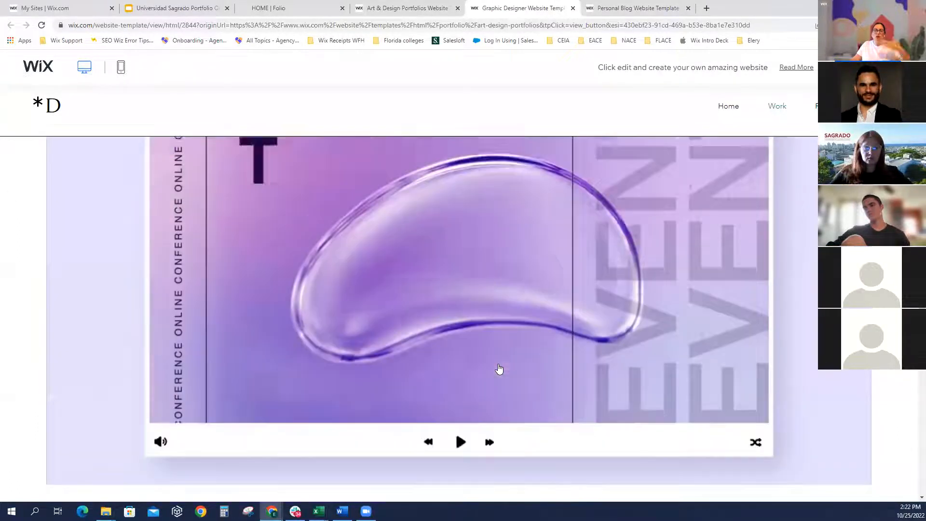
scroll(453, 378, "down", 3)
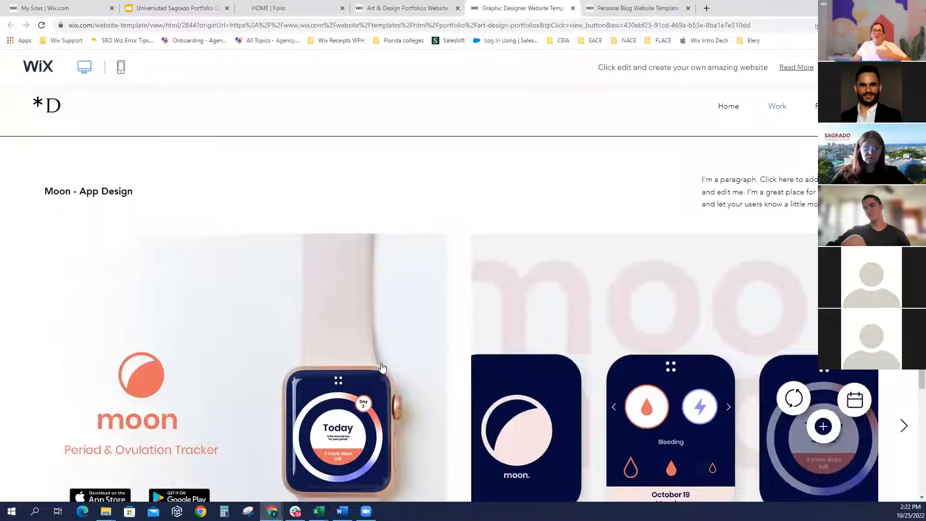
scroll(364, 383, "down", 3)
scroll(365, 383, "down", 8)
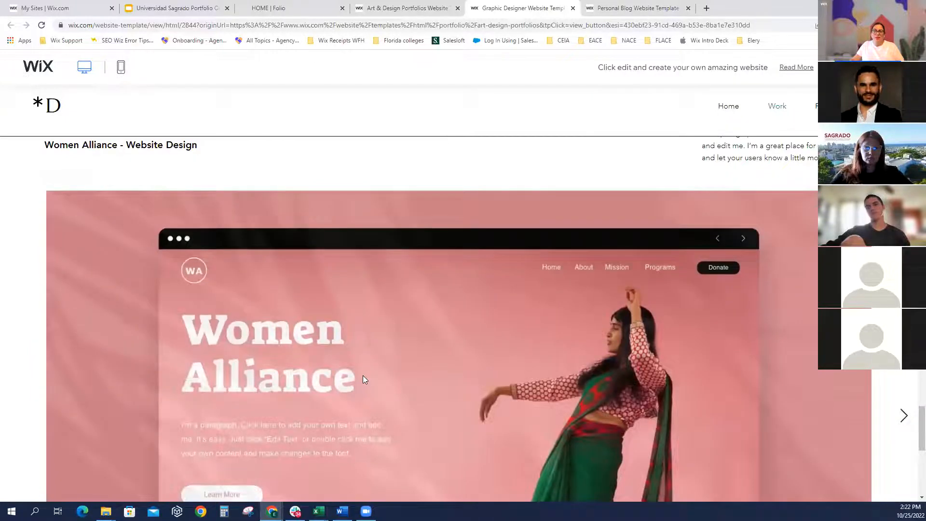
left_click(363, 374)
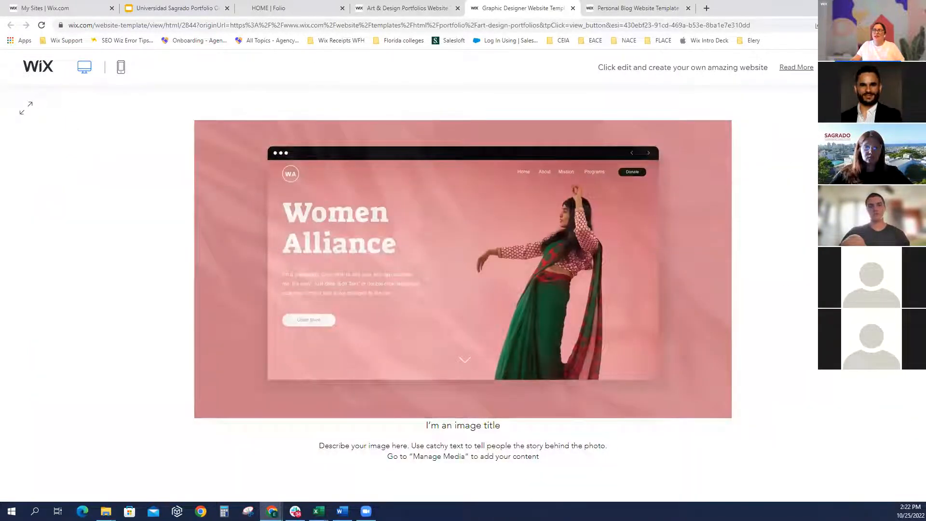
key("Right")
key("Right")
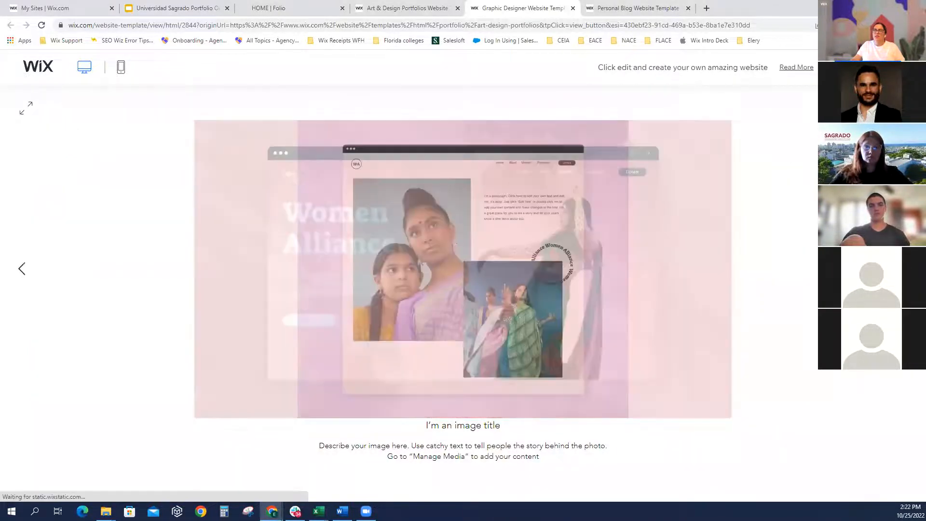
key("Escape")
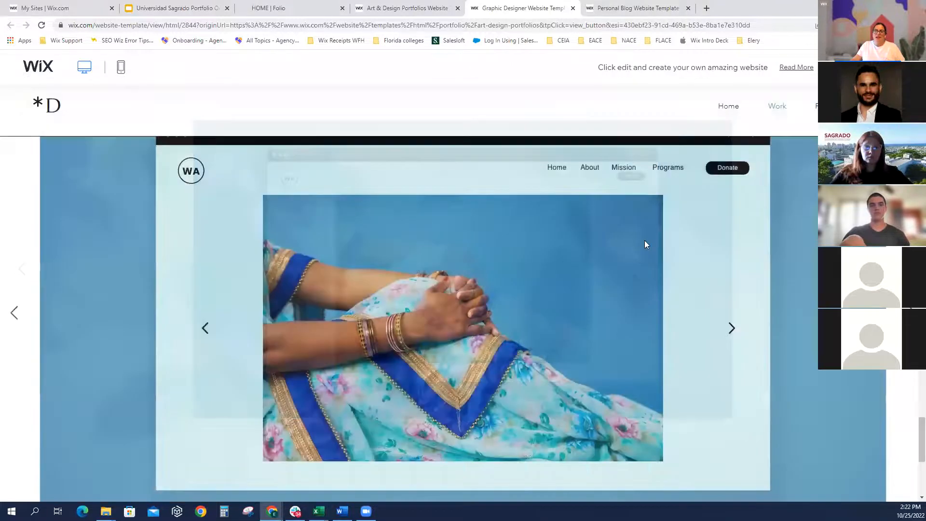
scroll(781, 111, "up", 10)
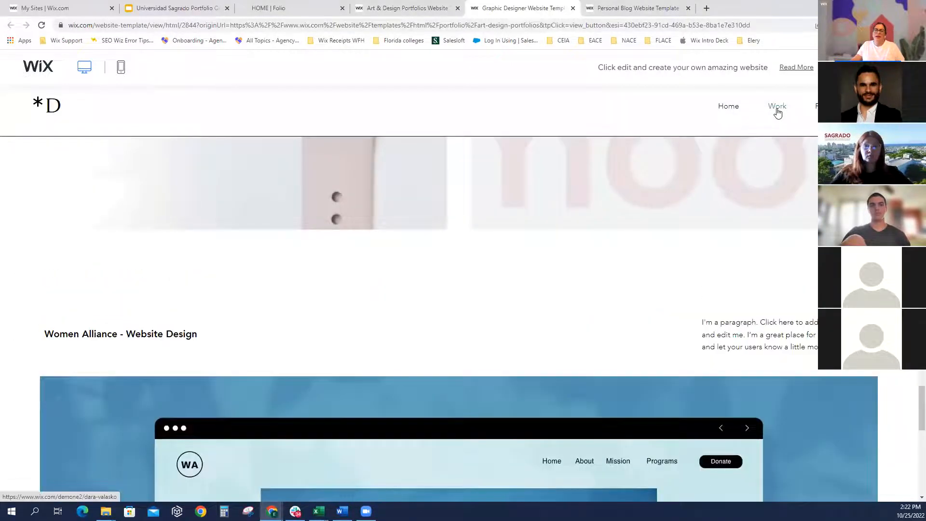
scroll(788, 113, "up", 10)
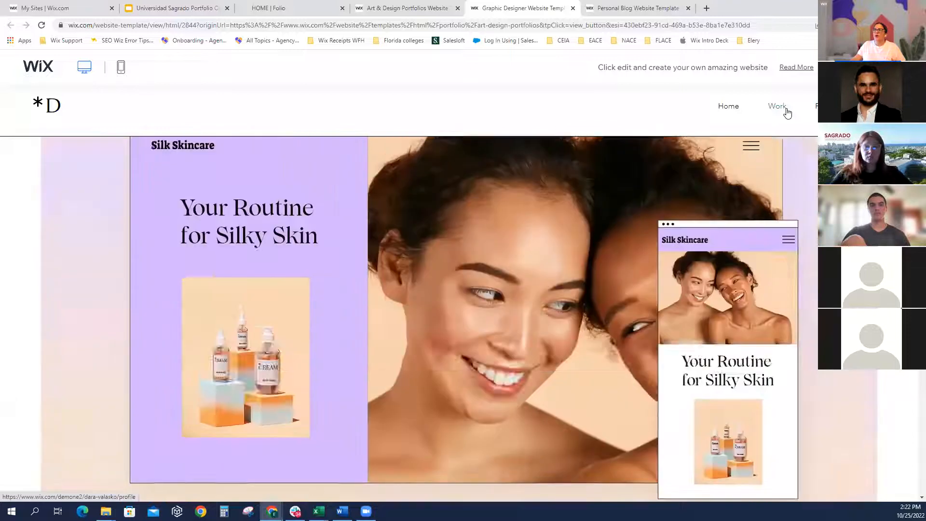
Browse the template's Profile page, then its Get in touch contact page
left_click(786, 110)
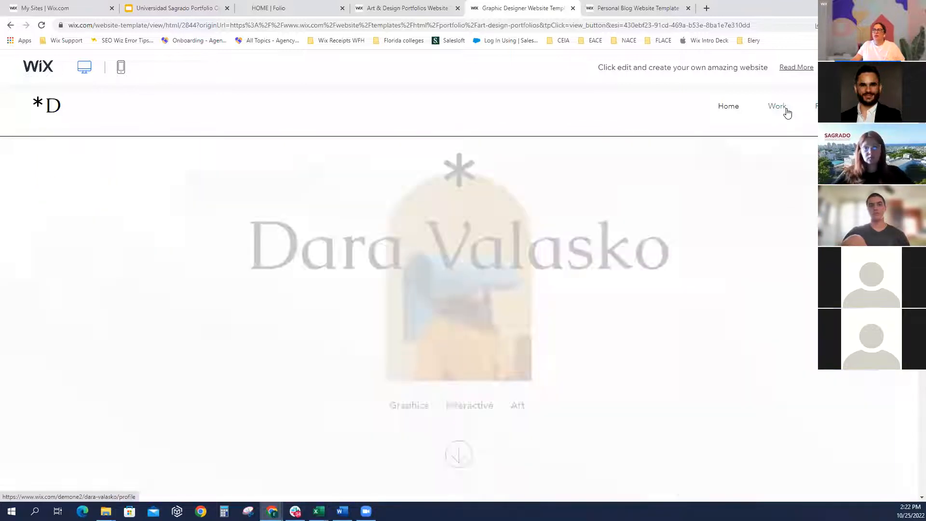
scroll(612, 409, "down", 10)
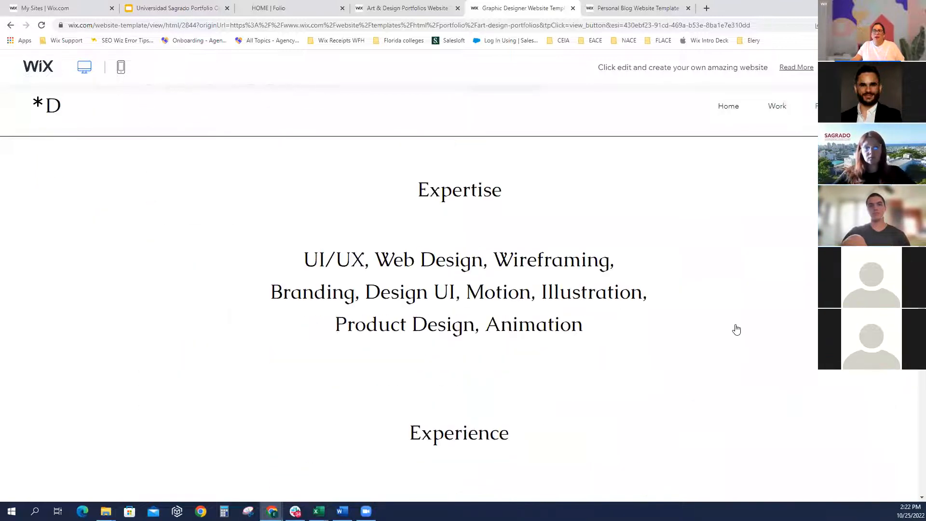
scroll(547, 296, "down", 7)
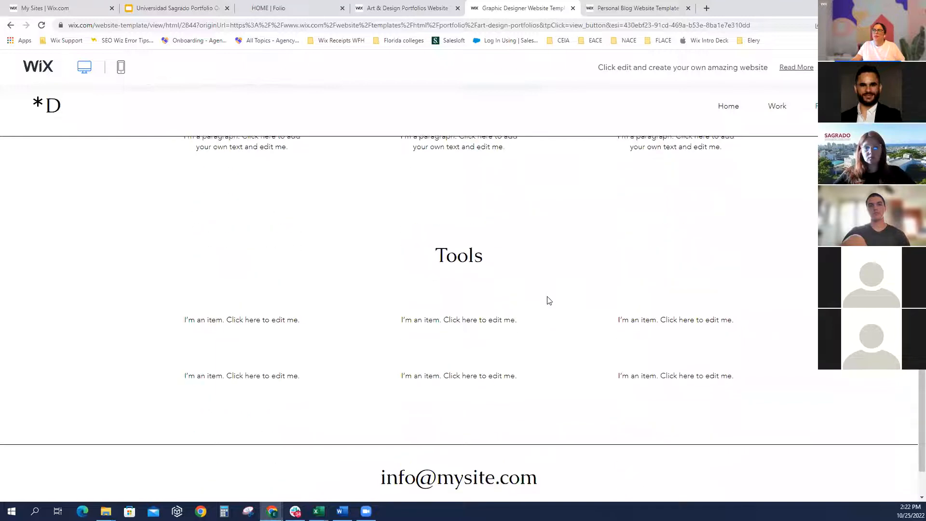
scroll(586, 316, "up", 6)
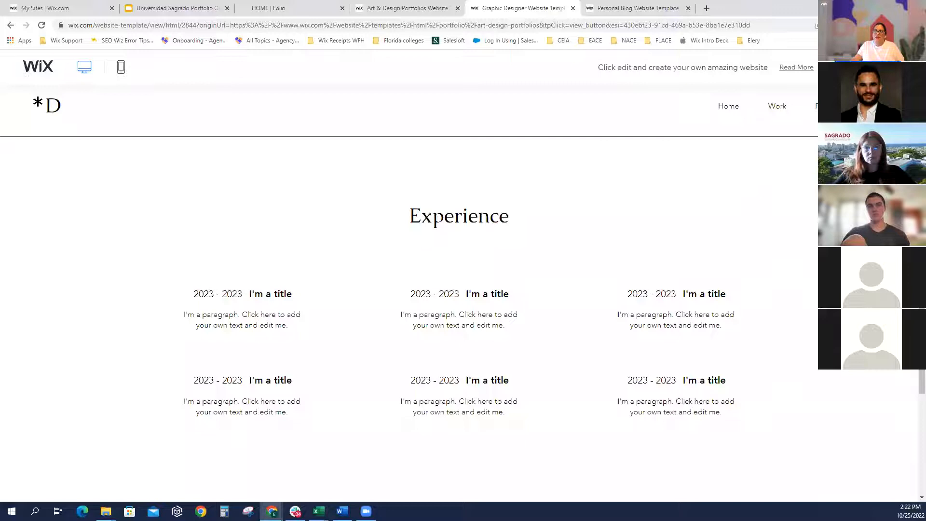
left_click(883, 106)
scroll(333, 341, "down", 2)
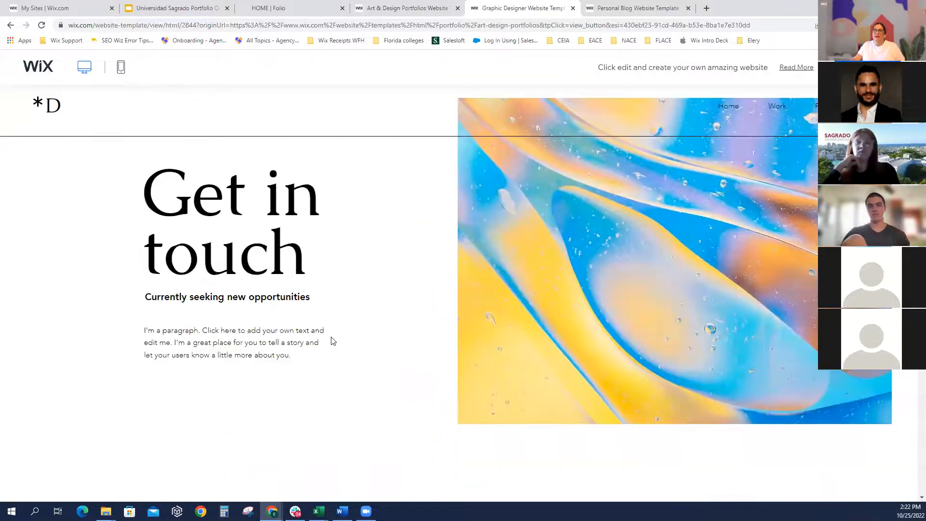
scroll(332, 341, "down", 3)
scroll(306, 304, "up", 4)
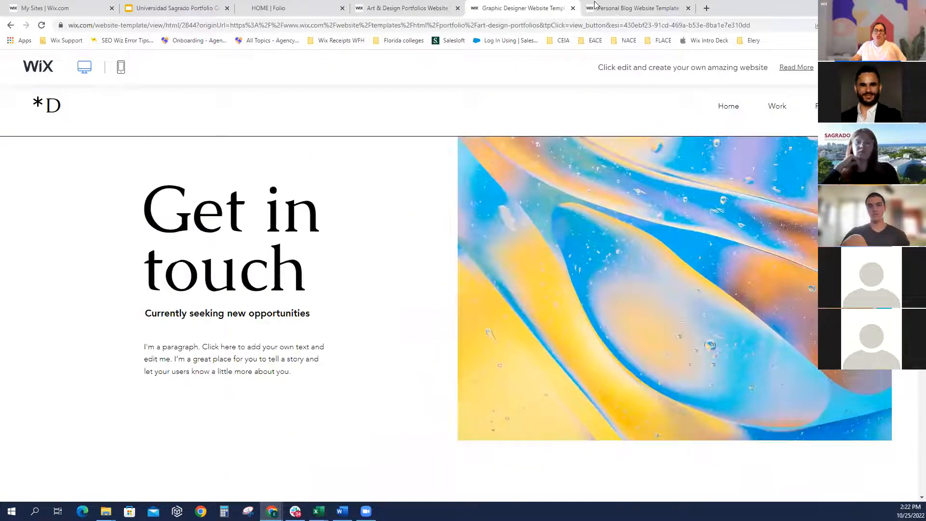
Close the Graphic Designer tab and choose Personal > Resumes & CVs in the category bar
left_click(573, 9)
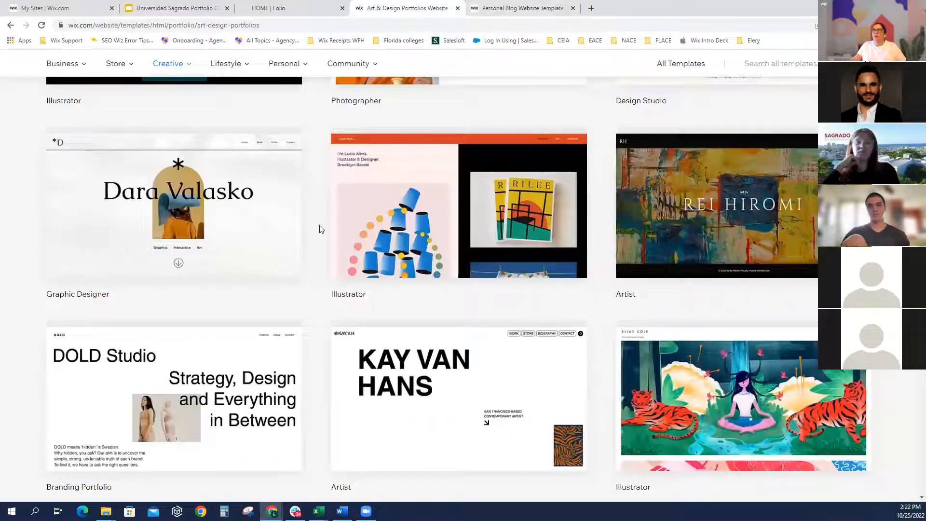
scroll(309, 304, "up", 7)
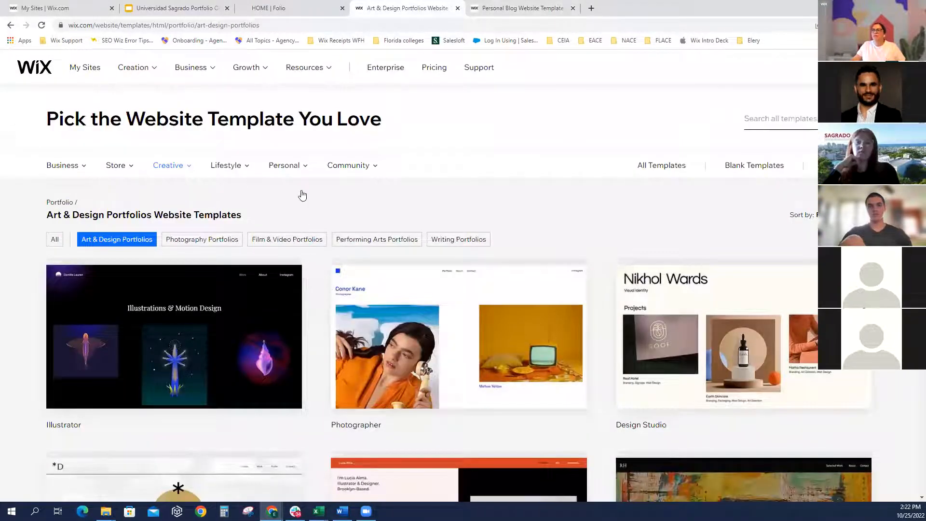
mouse_move(305, 165)
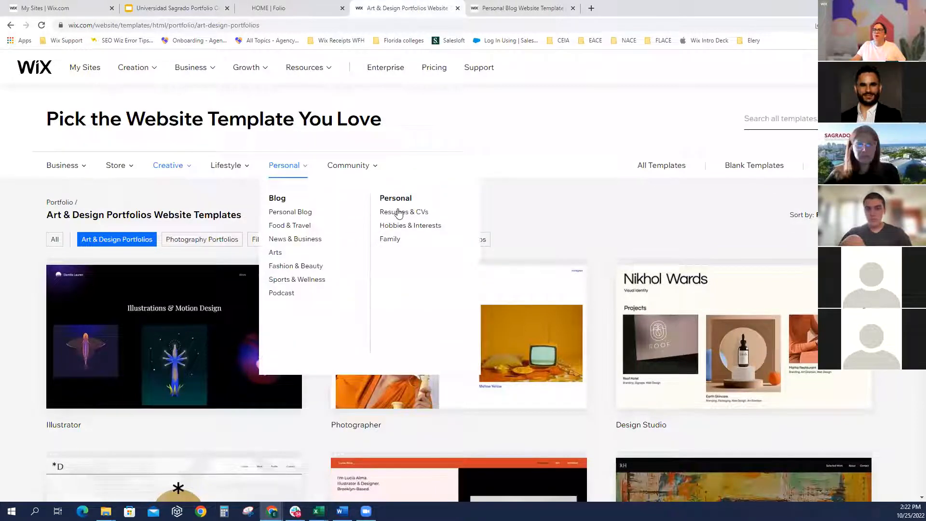
left_click(399, 212)
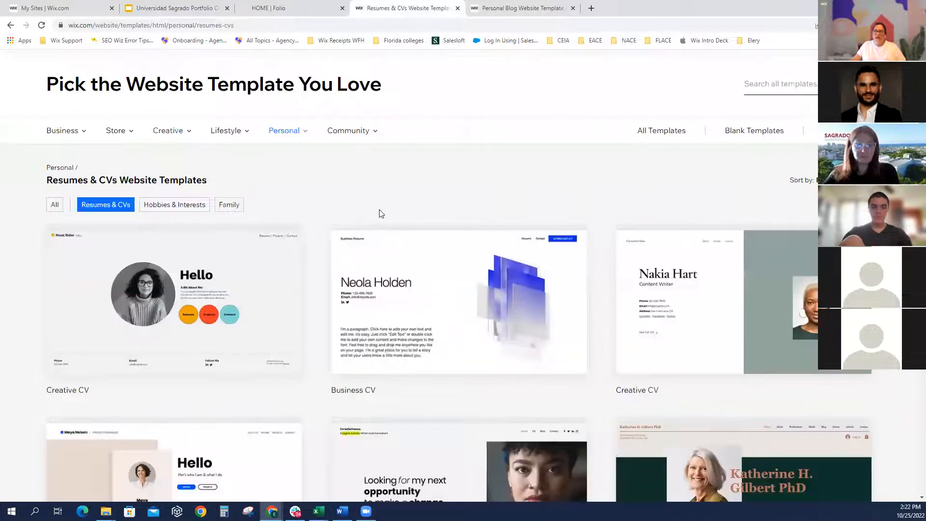
scroll(316, 338, "down", 2)
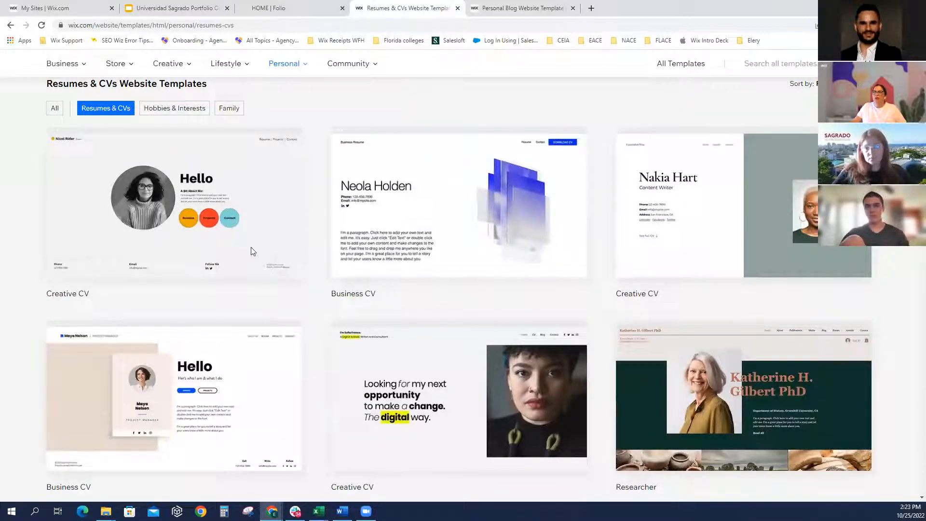
mouse_move(182, 240)
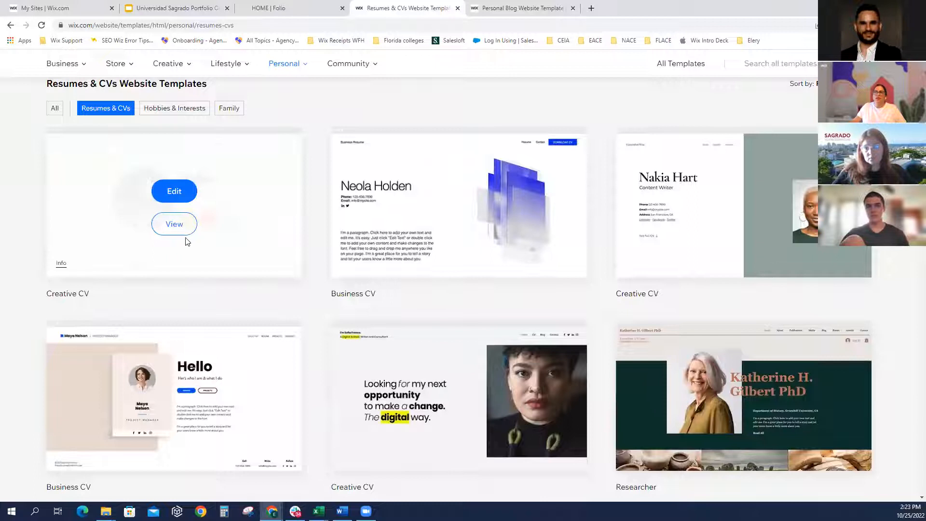
Start editing the first Creative CV template and close the Resumes & CVs gallery tab
left_click(174, 192)
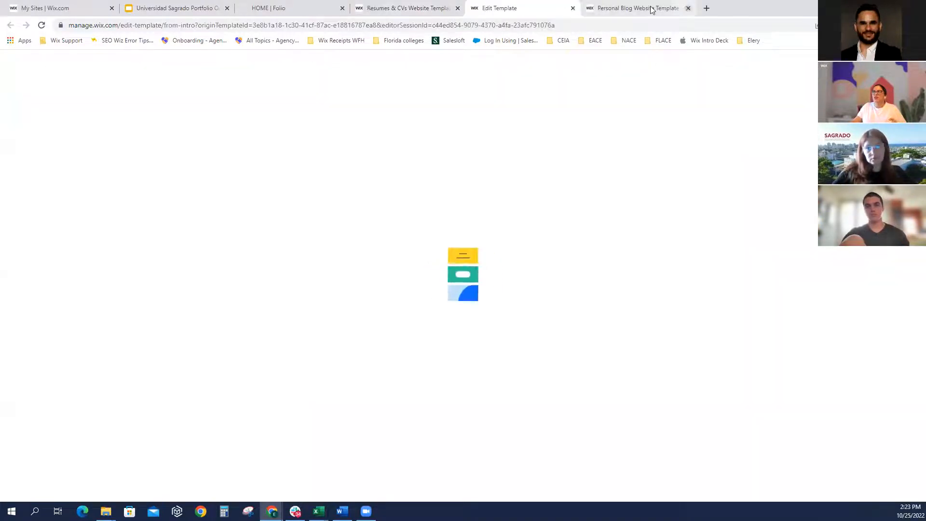
left_click(419, 6)
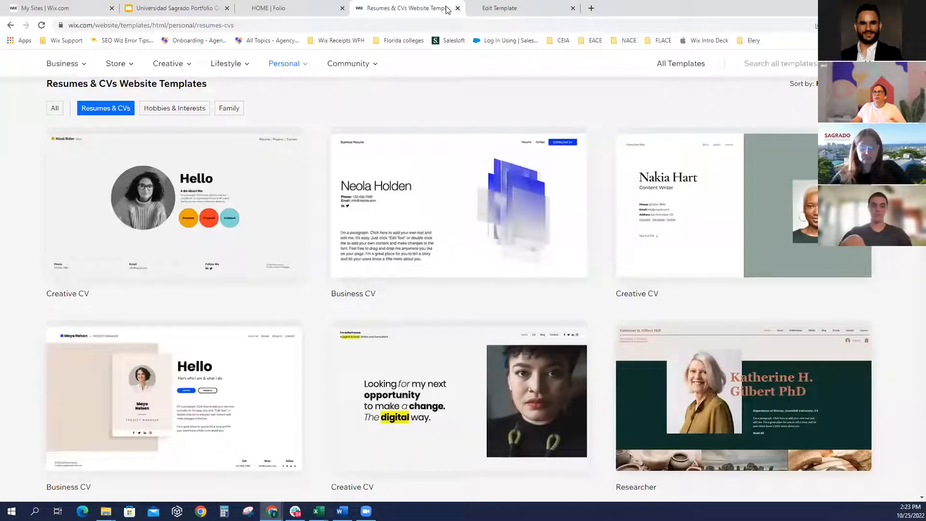
left_click(458, 9)
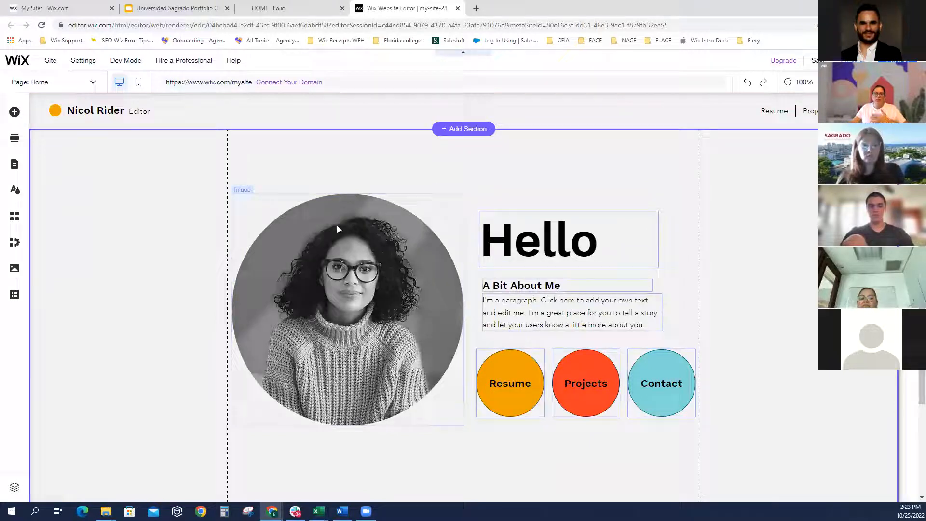
Look over the Home page's mobile version, then select the header and return to desktop editing
left_click(139, 85)
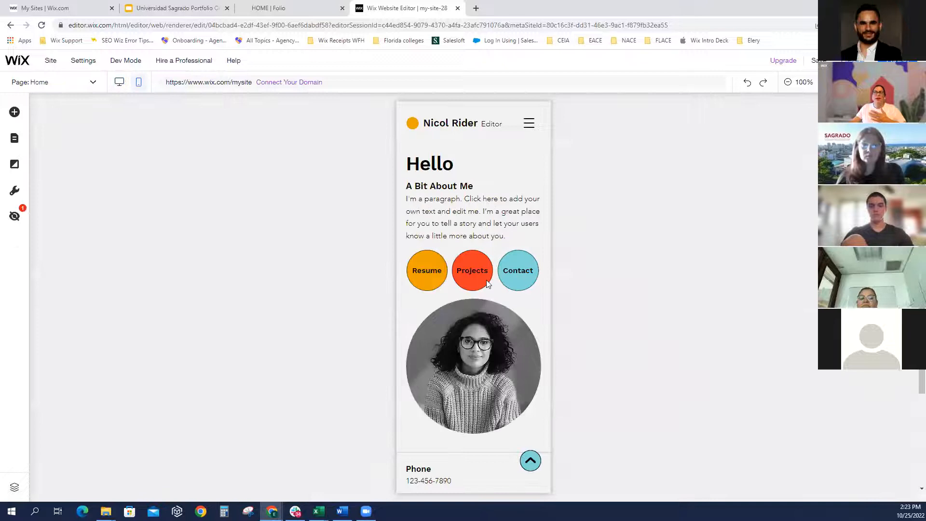
scroll(495, 320, "down", 3)
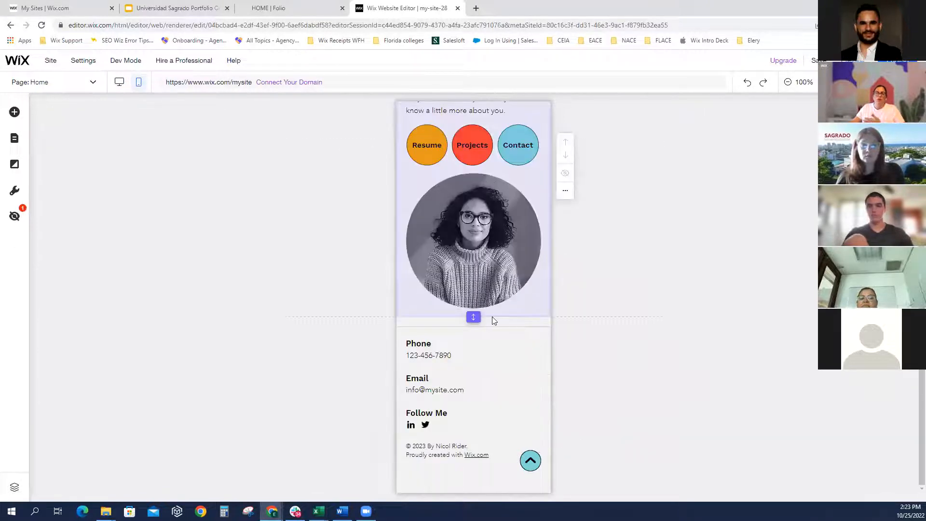
scroll(492, 320, "up", 3)
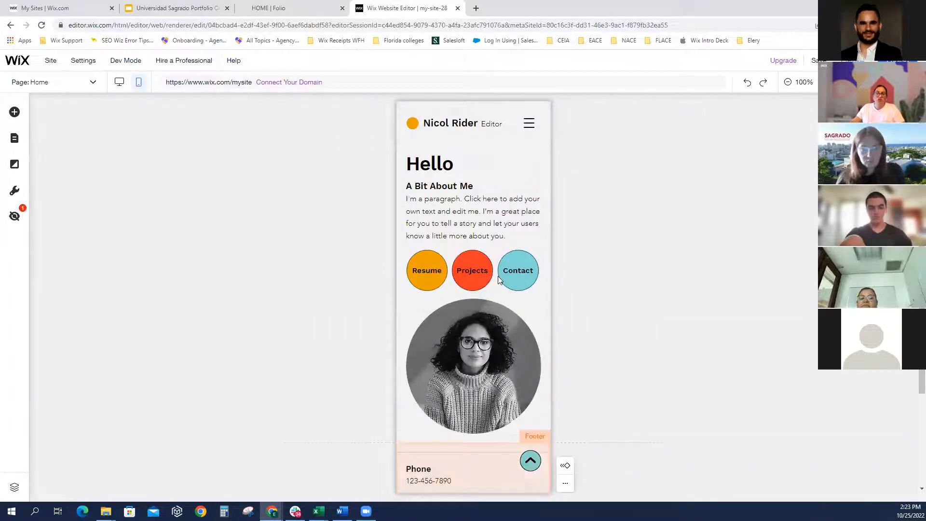
left_click(529, 127)
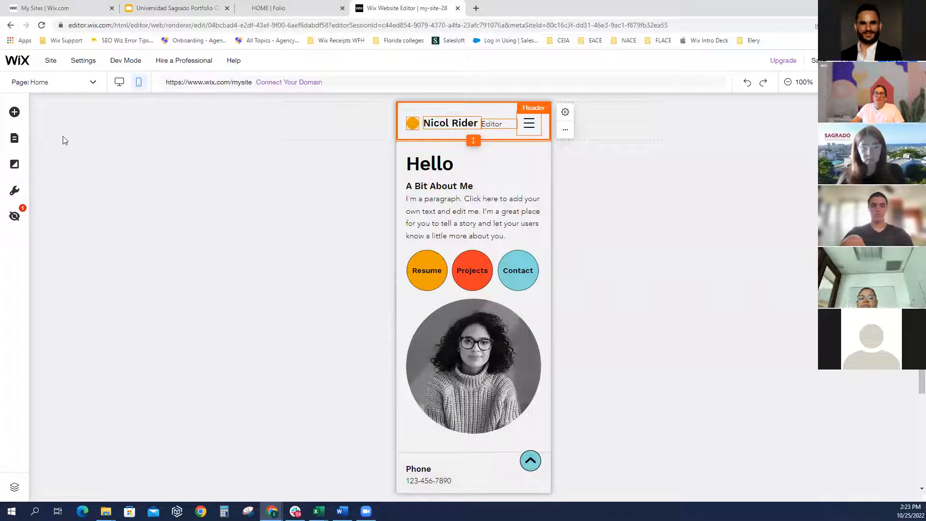
left_click(120, 84)
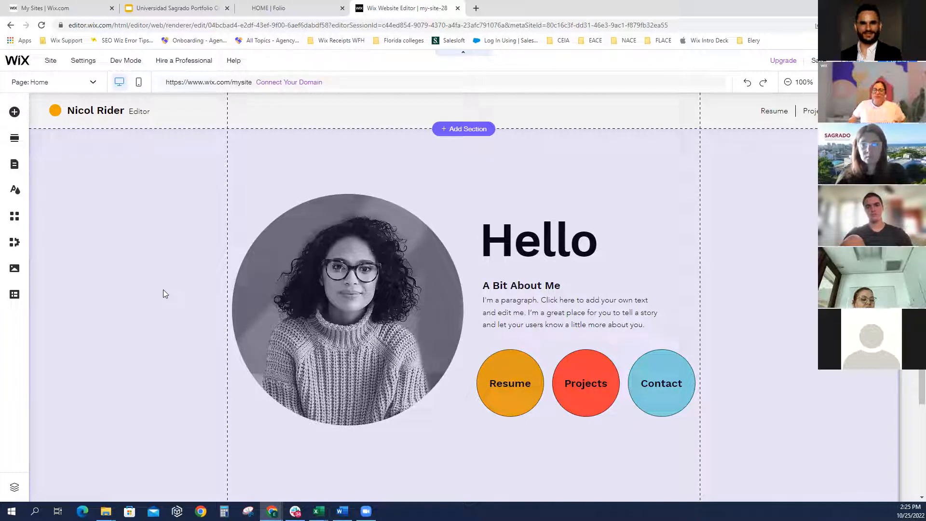
left_click(171, 261)
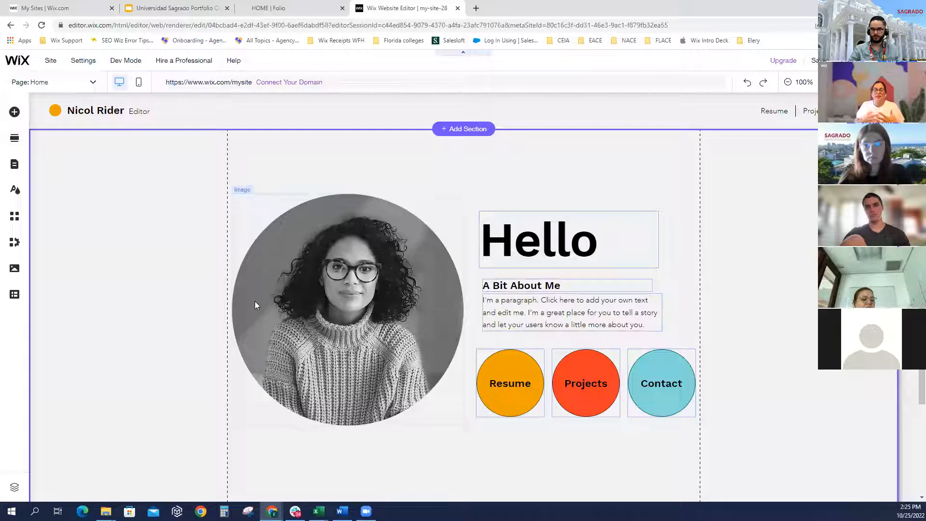
left_click(292, 300)
left_click_drag(313, 302, 60, 316)
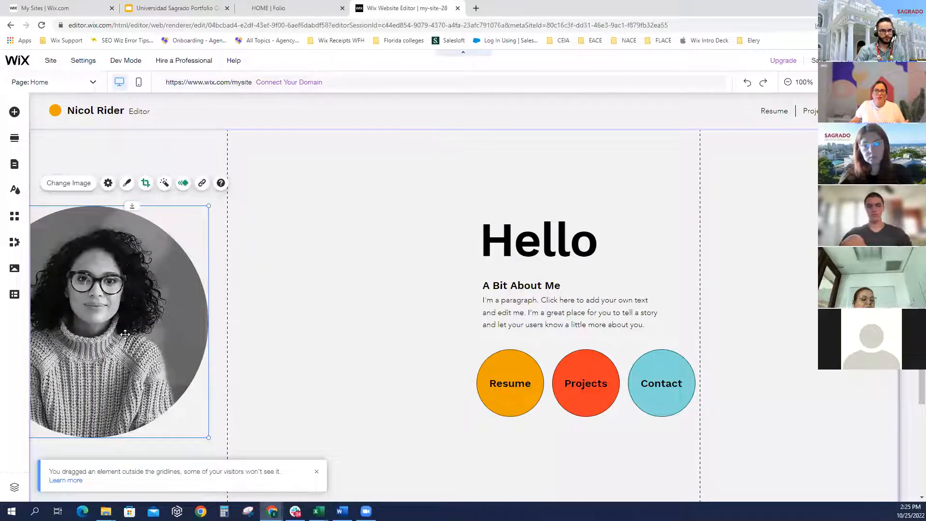
left_click_drag(122, 338, 125, 314)
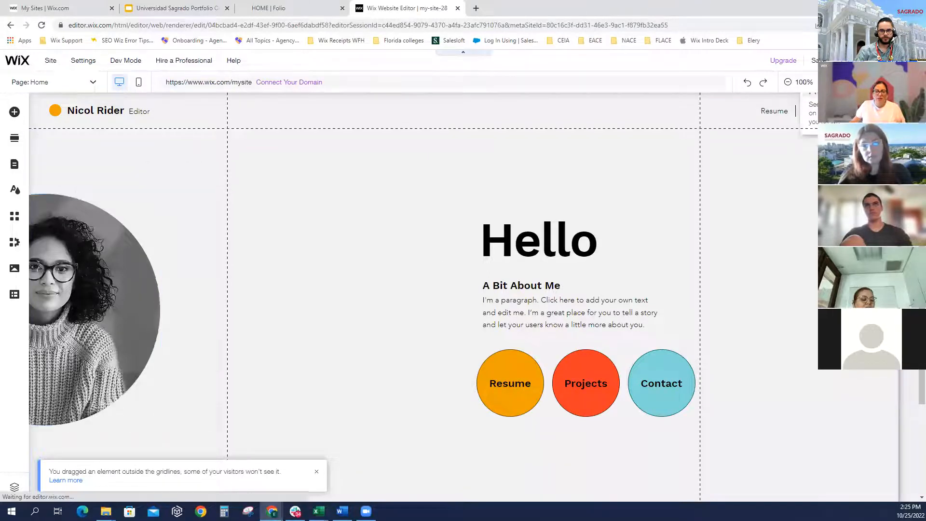
left_click(842, 60)
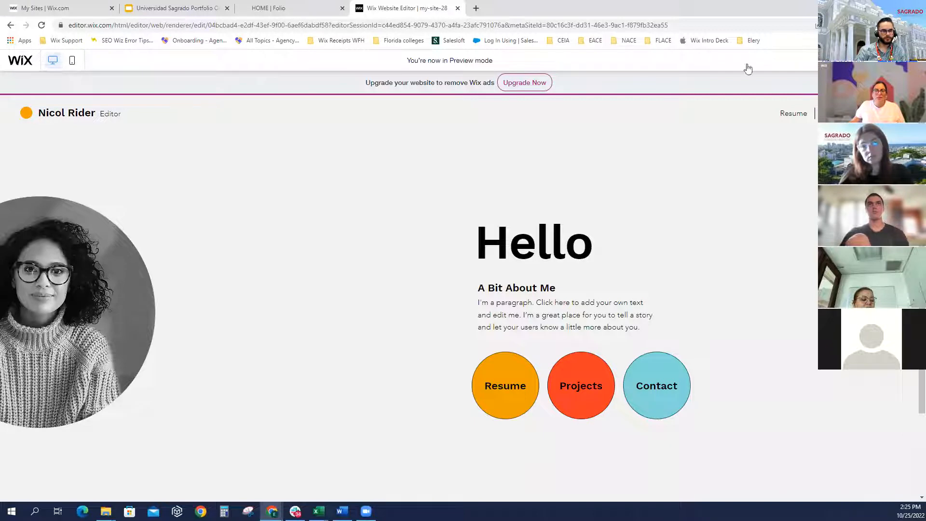
left_click(843, 61)
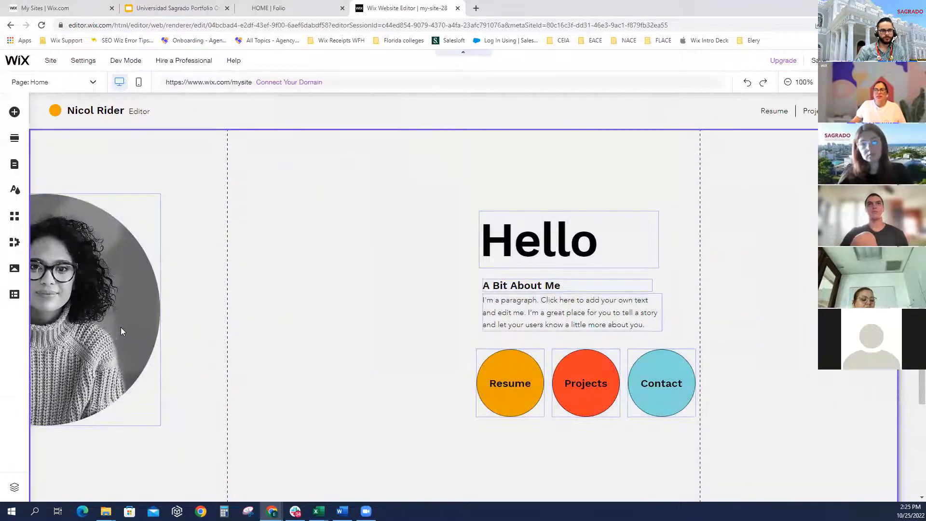
left_click(121, 327)
left_click_drag(377, 328, 429, 326)
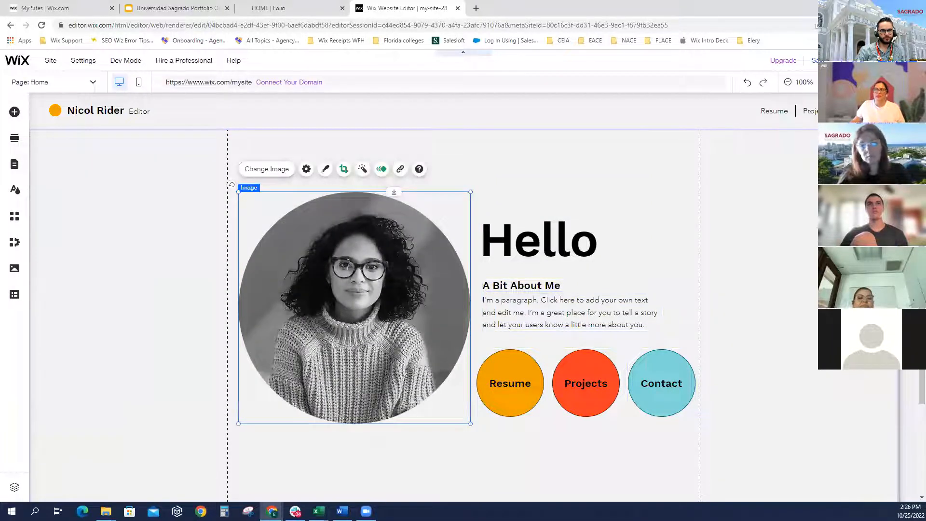
left_click(852, 60)
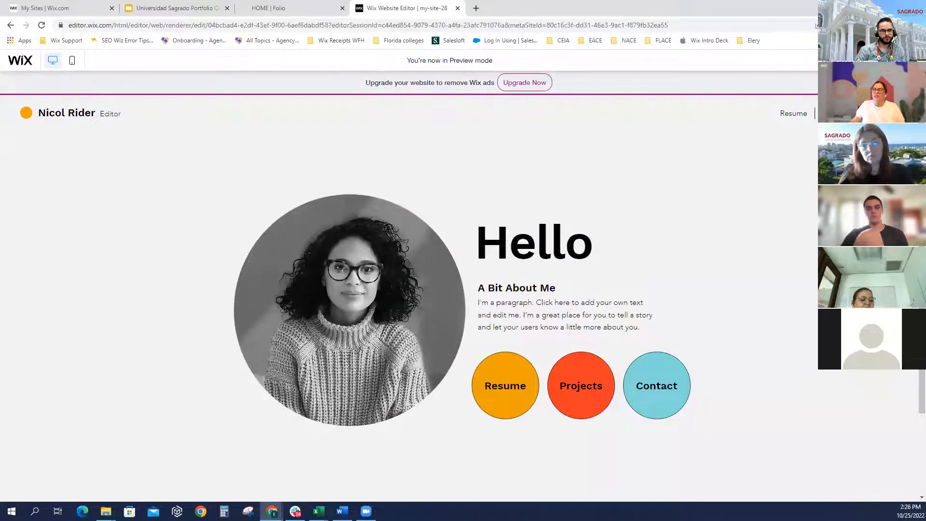
left_click(845, 61)
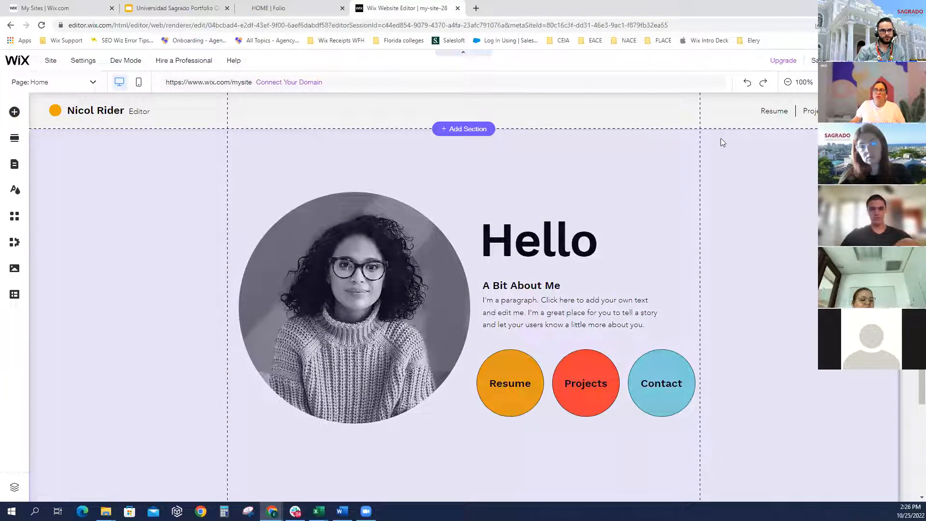
left_click(740, 136)
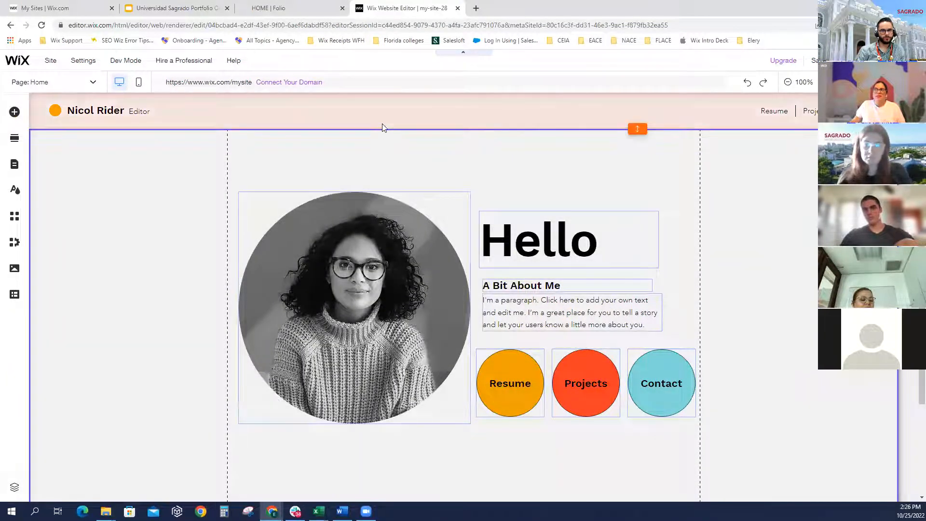
left_click(381, 124)
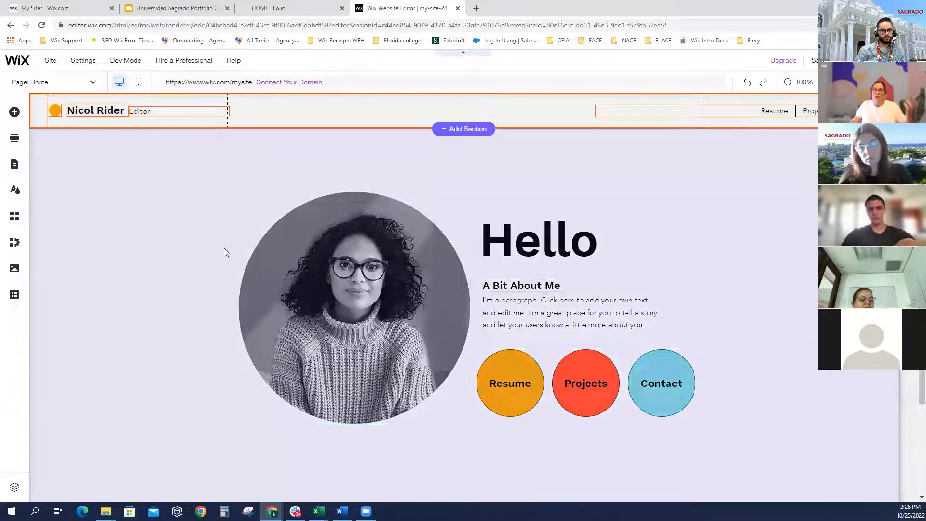
scroll(203, 313, "down", 3)
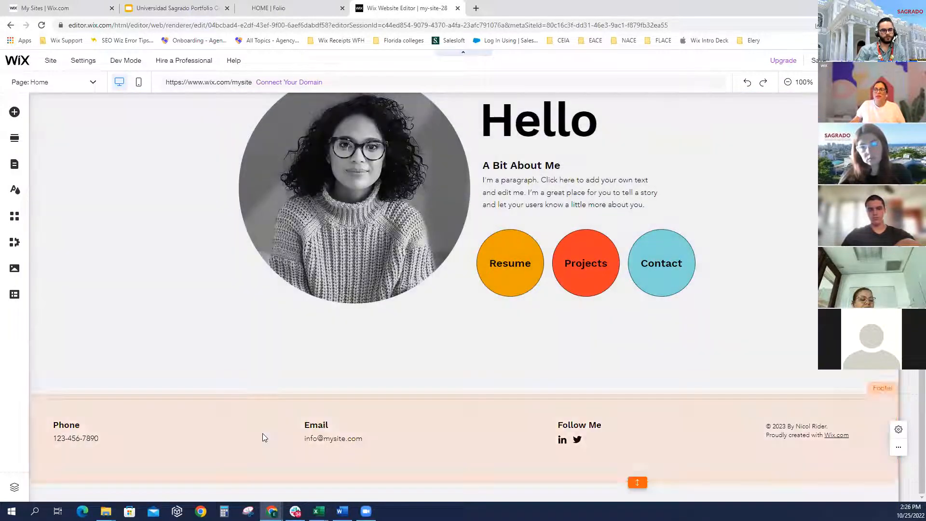
left_click(262, 436)
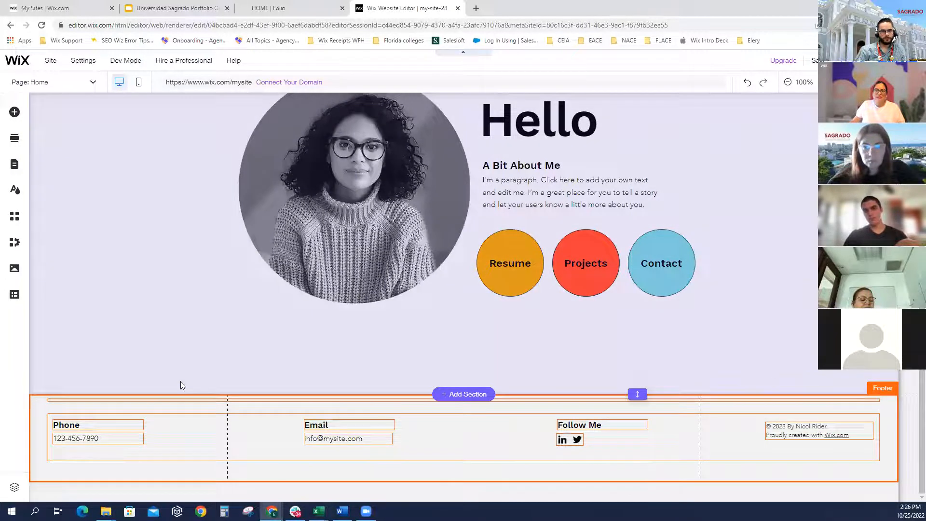
left_click(181, 383)
scroll(181, 382, "up", 3)
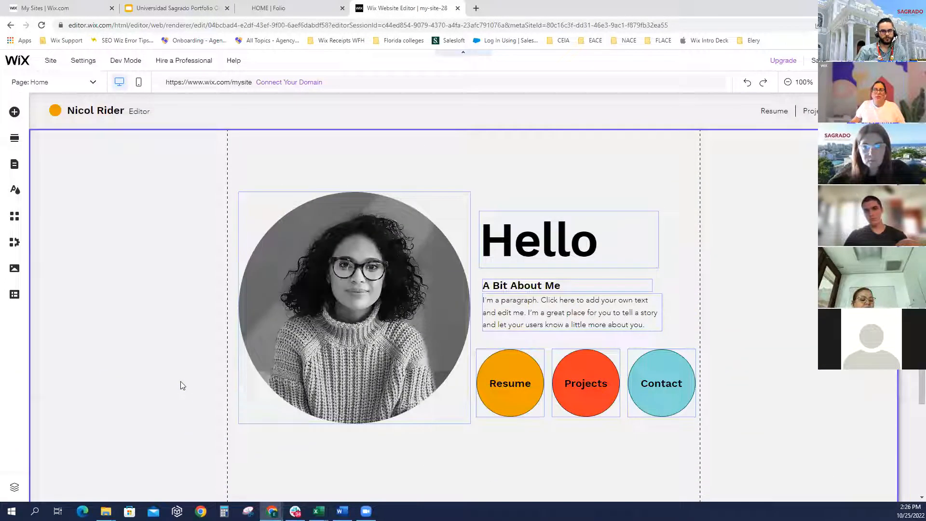
left_click(379, 296)
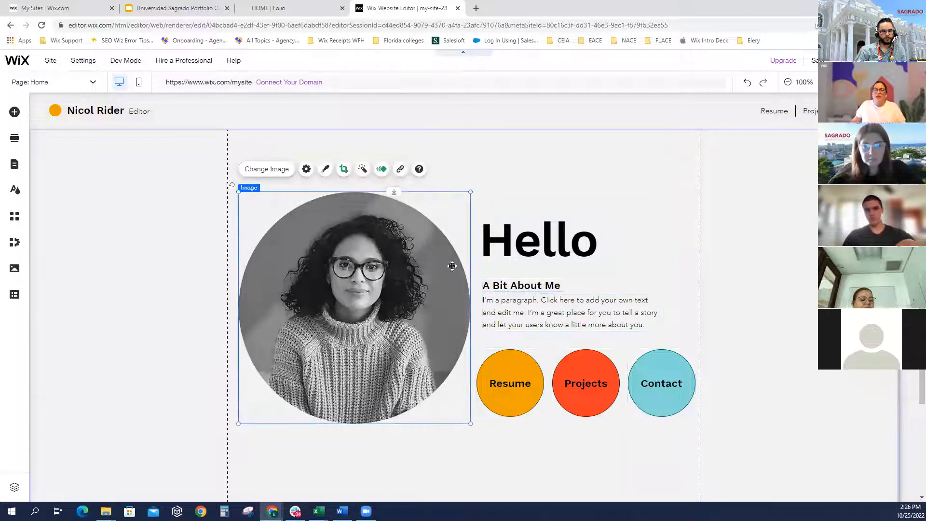
left_click(511, 243)
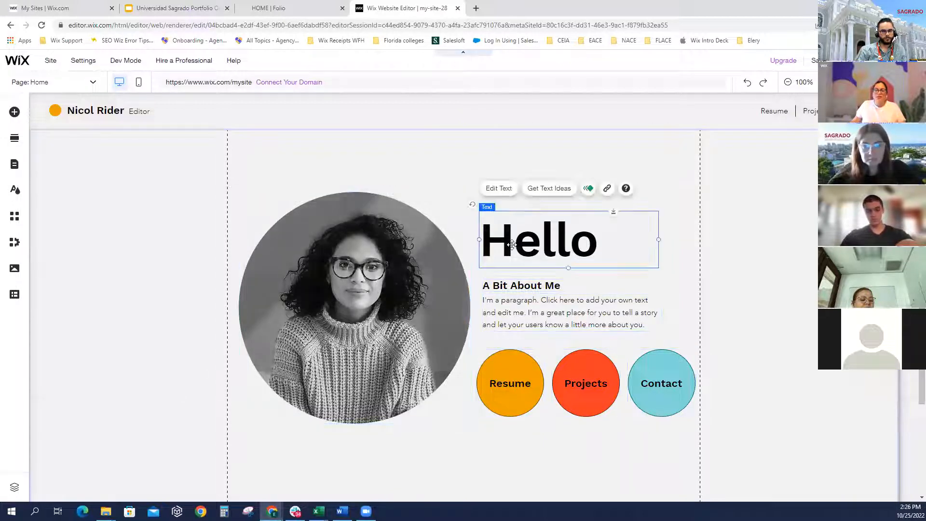
left_click(521, 304)
left_click(526, 358)
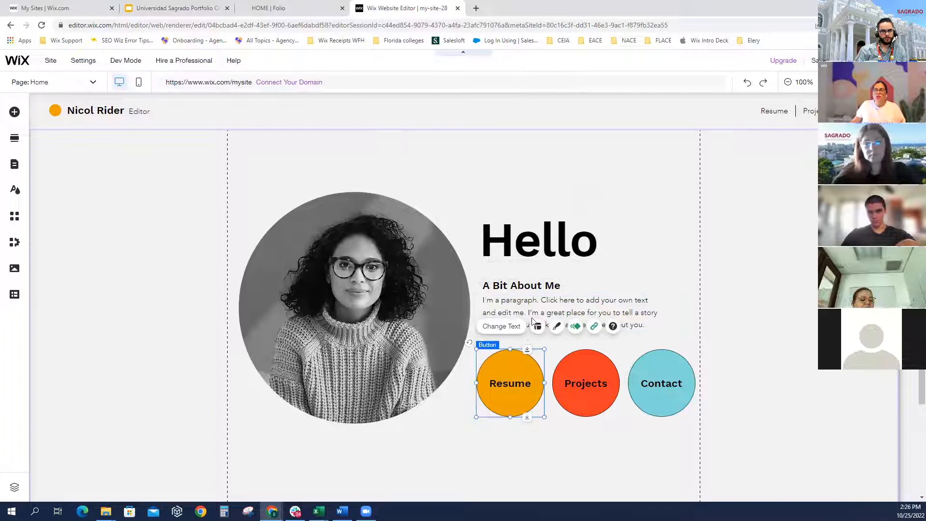
left_click(530, 286)
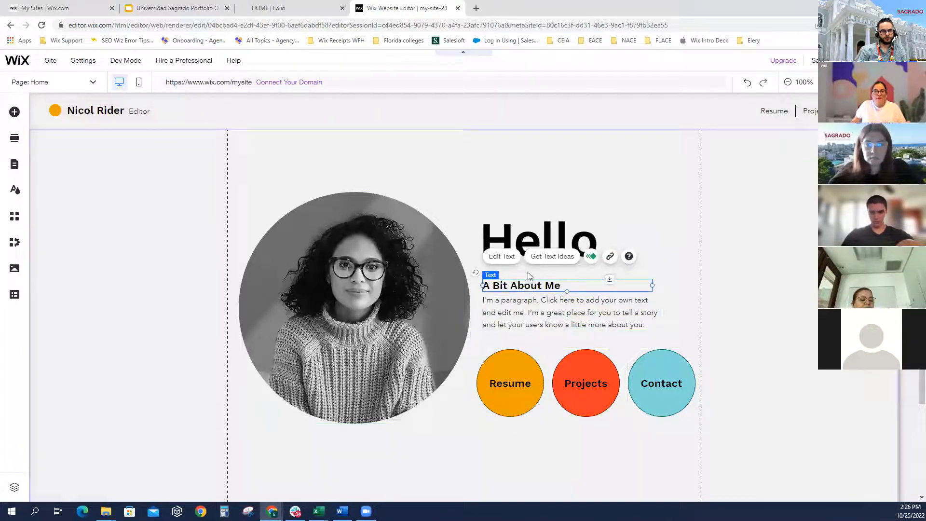
left_click(525, 241)
left_click(328, 243)
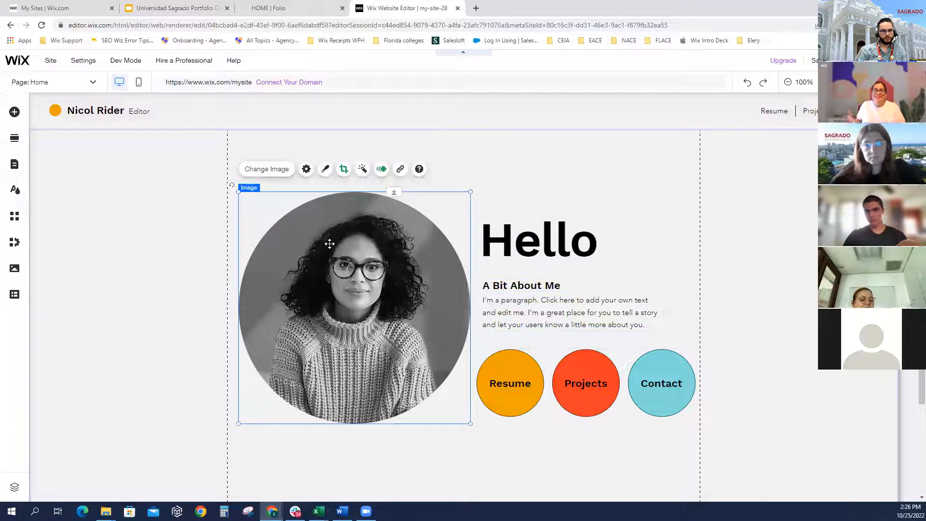
Choose Change Image on the portrait, open Upload Media, then close it without uploading
left_click(285, 171)
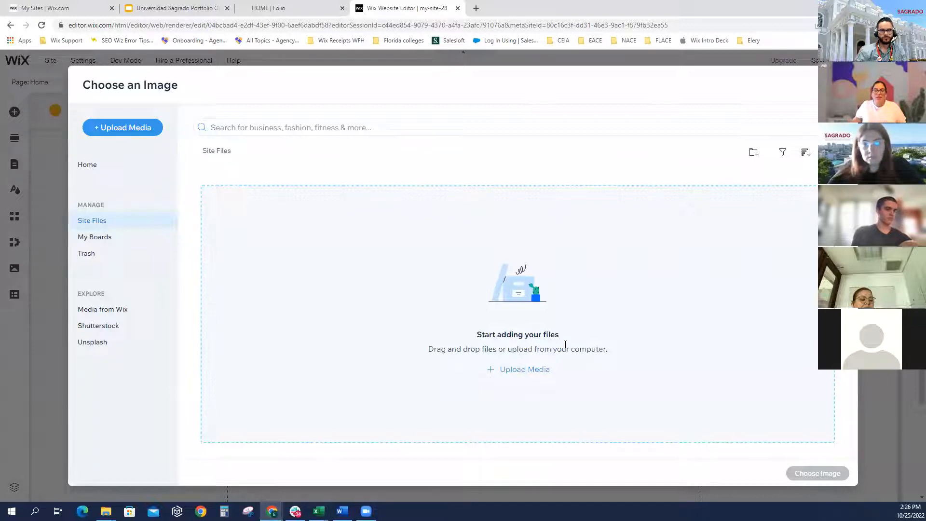
left_click(525, 370)
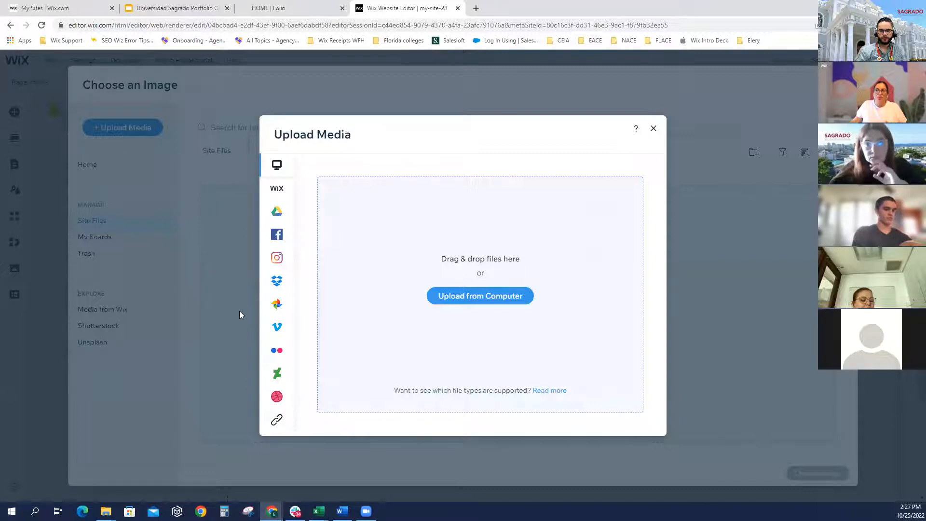
left_click(182, 312)
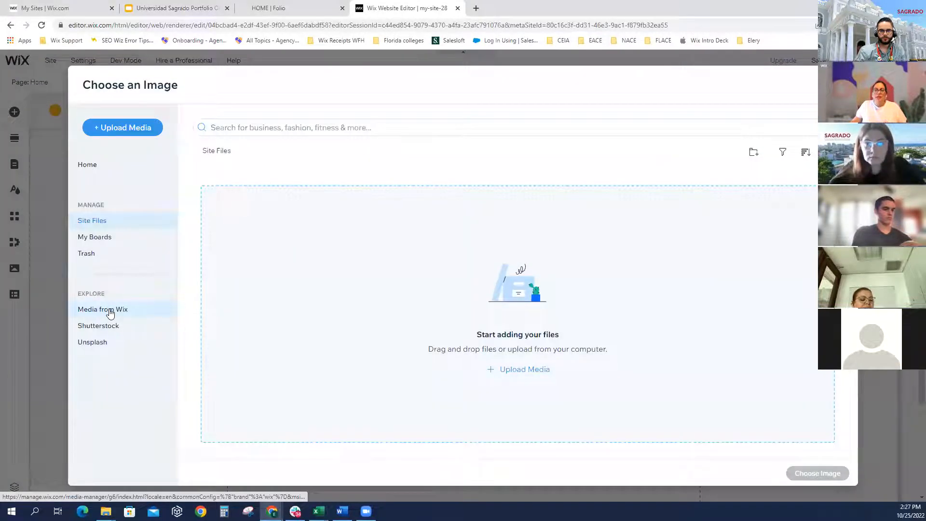
Search Media from Wix for 'professional headshot' and choose the orange-background woman's photo
left_click(110, 312)
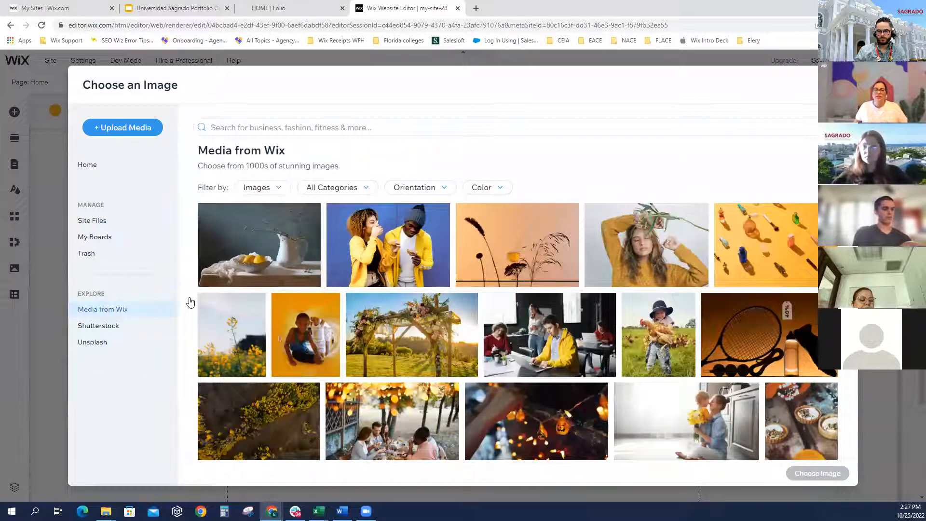
left_click(306, 128)
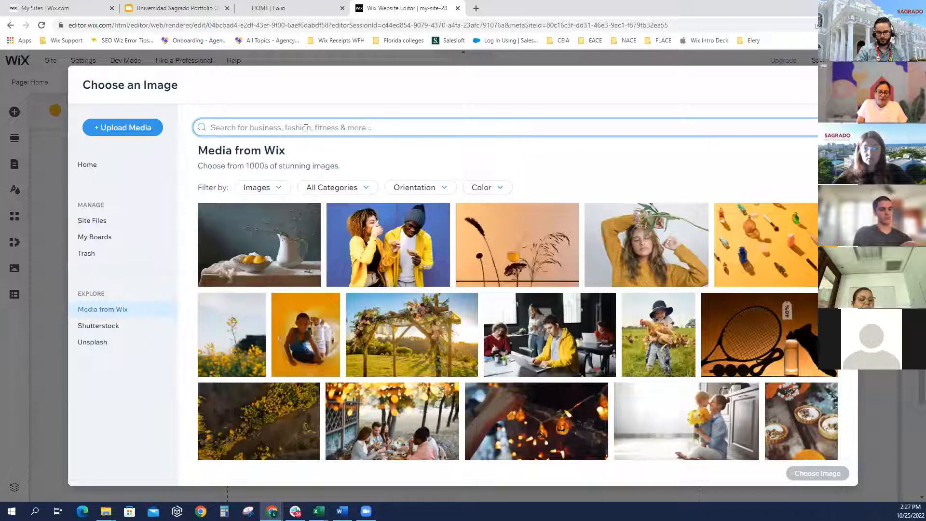
type("professio")
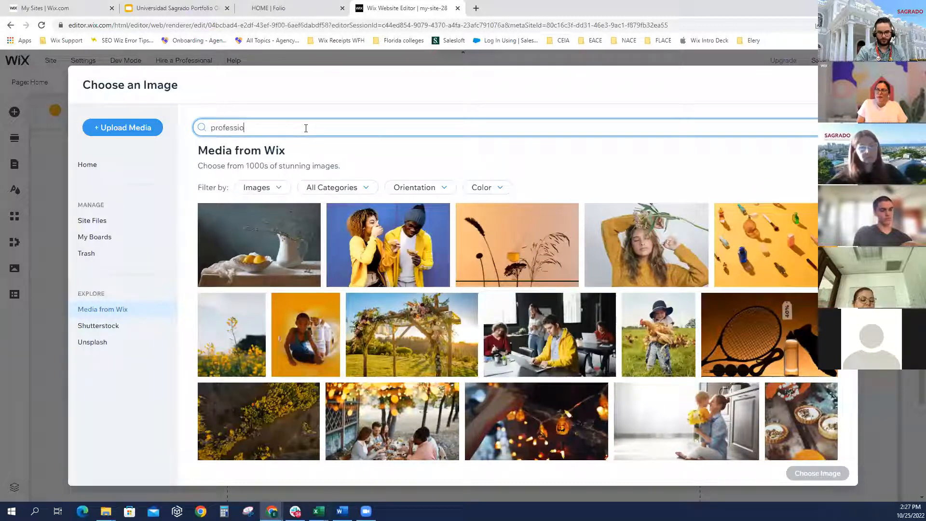
type("nal headsh")
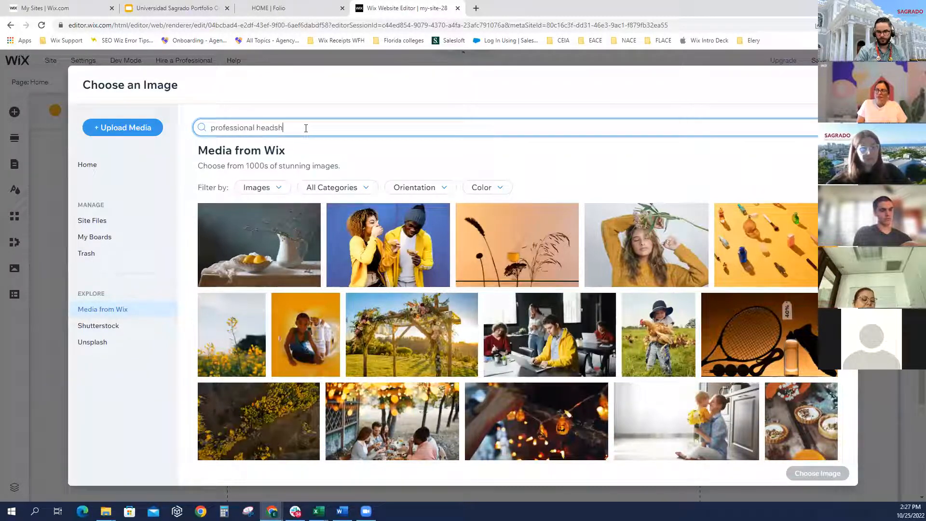
type("ot")
key("Return")
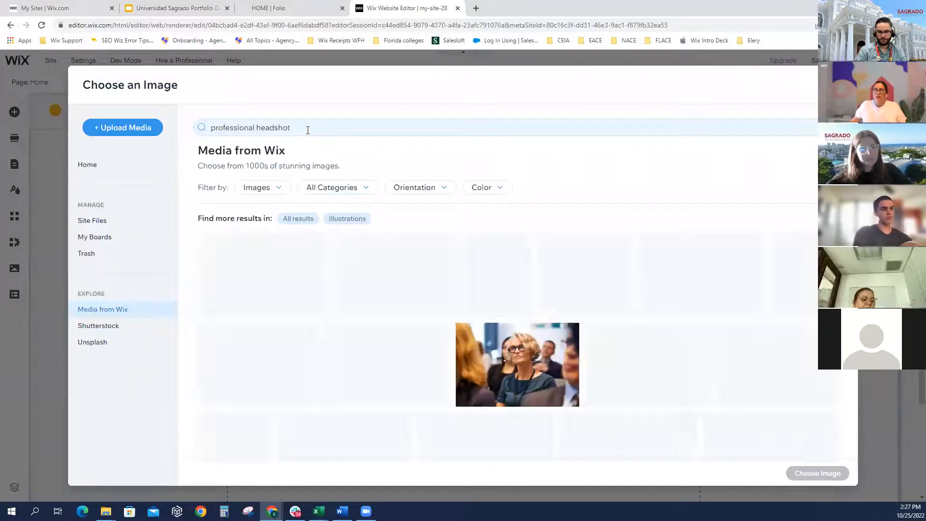
scroll(393, 321, "down", 5)
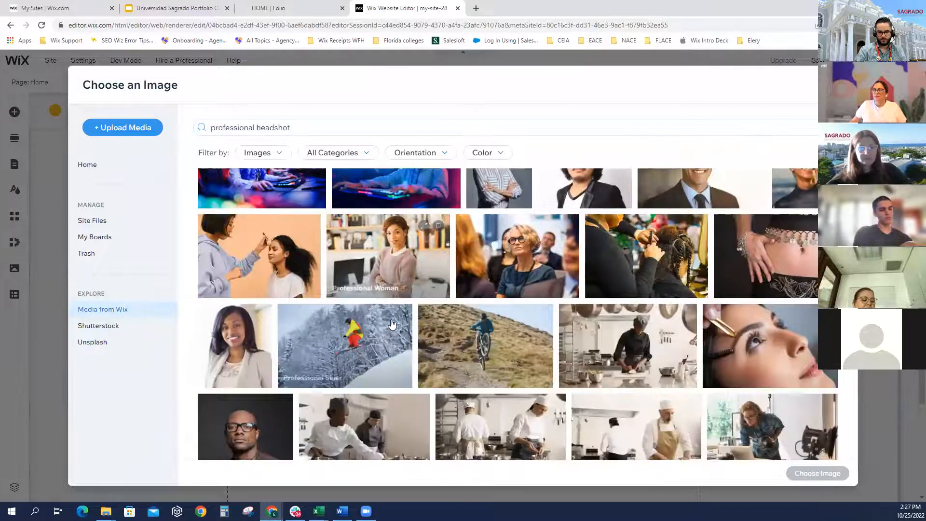
scroll(394, 323, "down", 10)
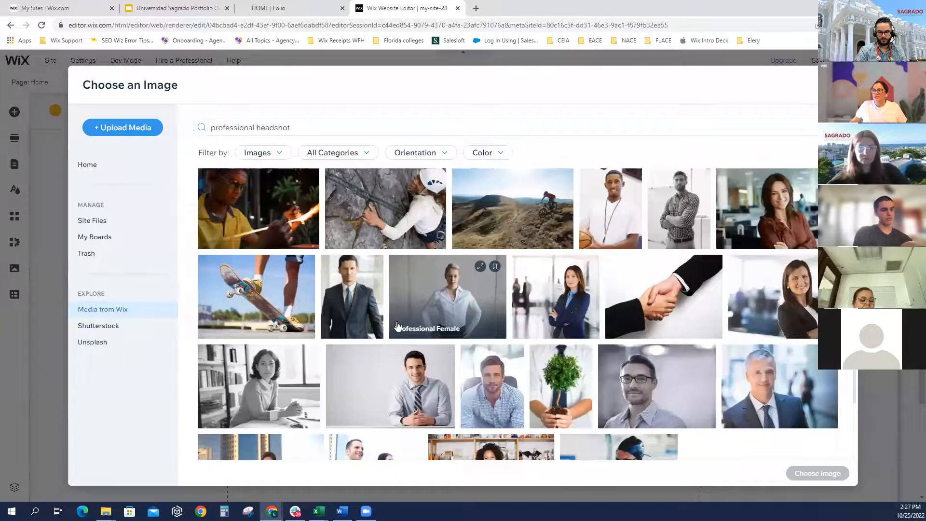
scroll(438, 321, "down", 6)
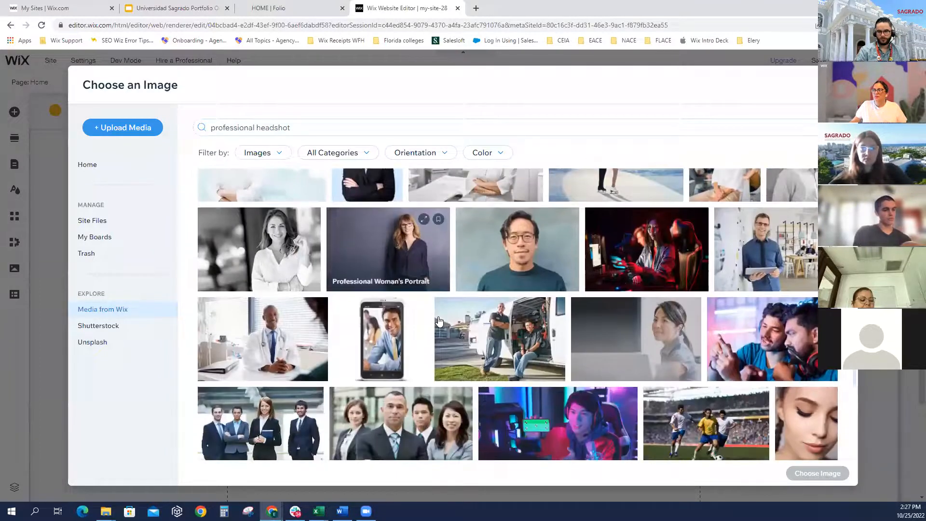
scroll(438, 321, "down", 4)
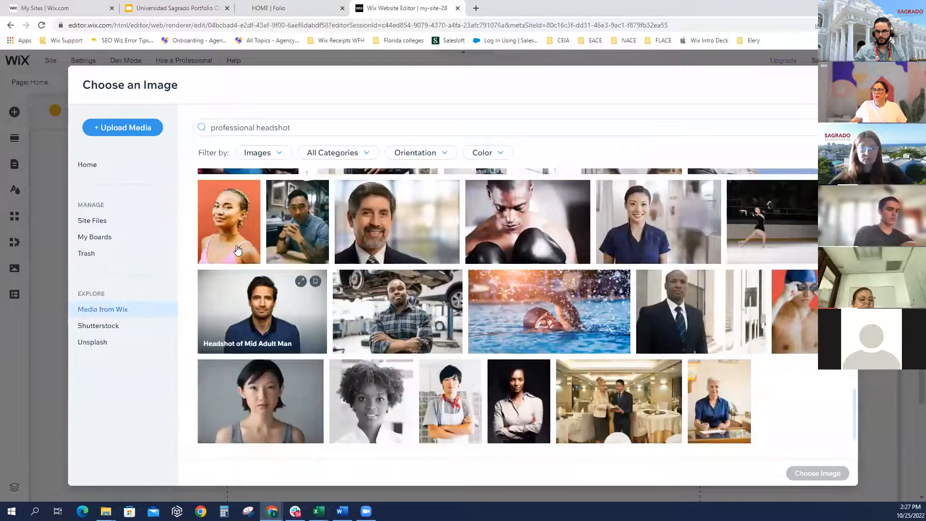
left_click(233, 226)
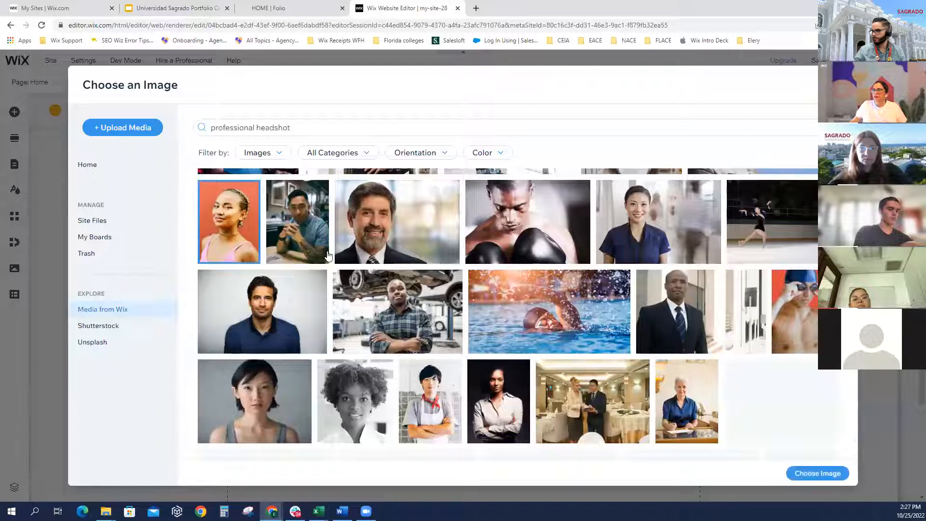
left_click(808, 474)
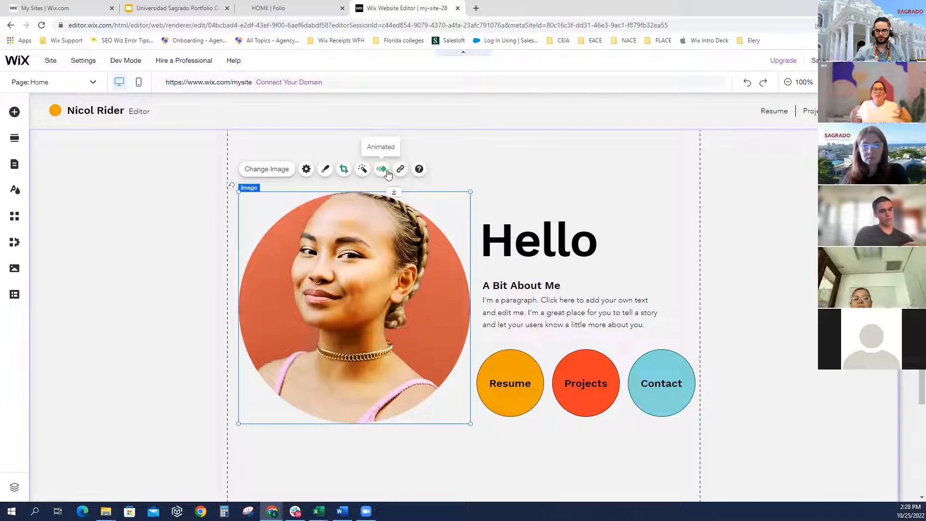
Give the homepage portrait the Orca filter
left_click(345, 170)
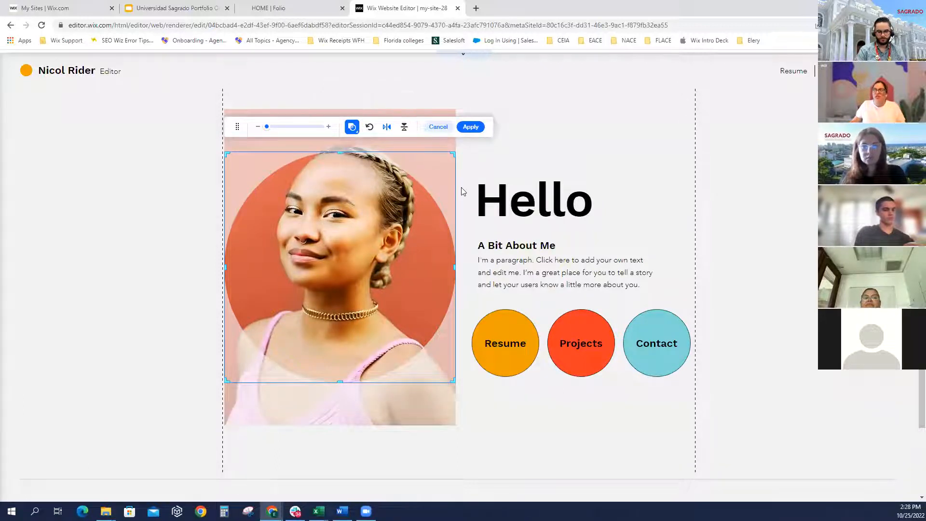
left_click(438, 127)
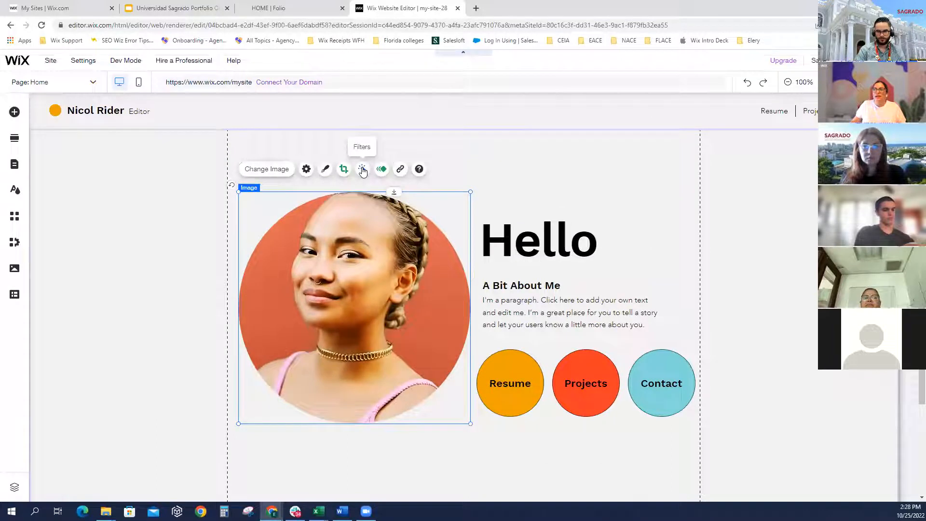
left_click(363, 170)
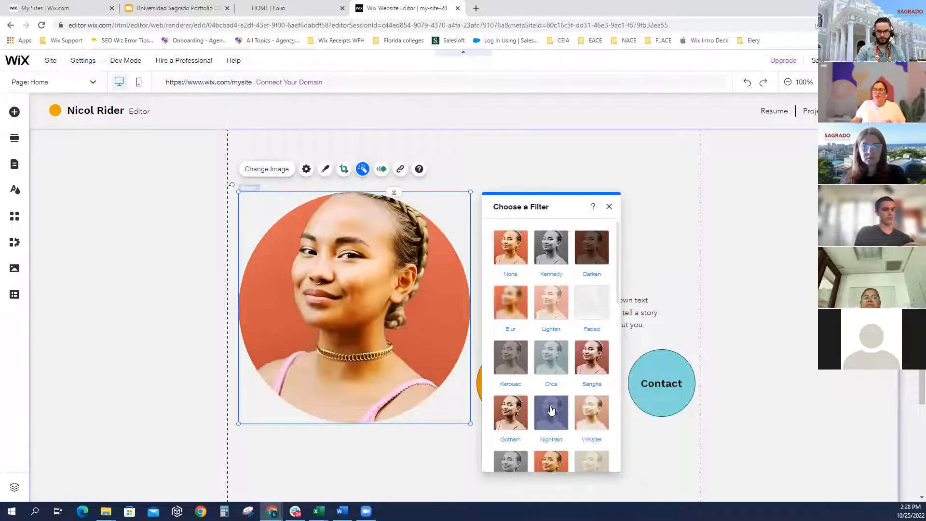
left_click(546, 365)
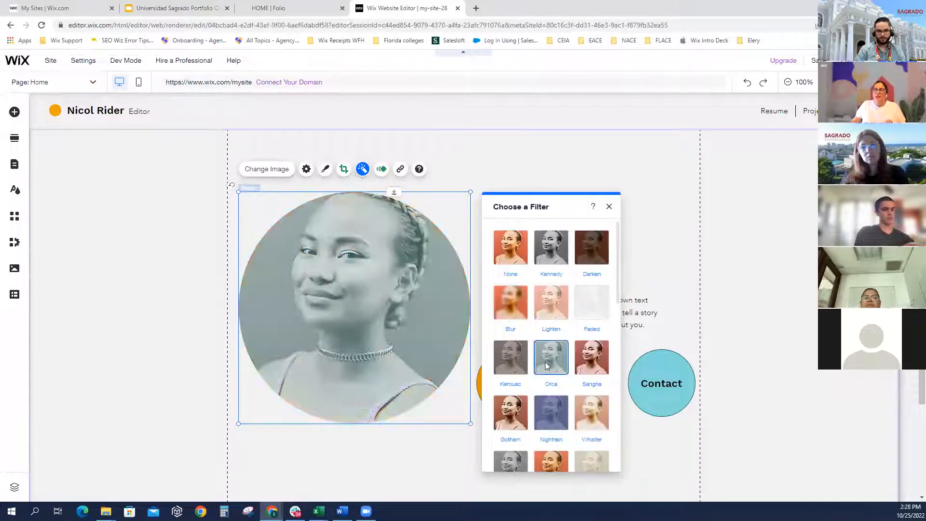
Replace the portrait's Float in entrance animation with Fade in
left_click(381, 170)
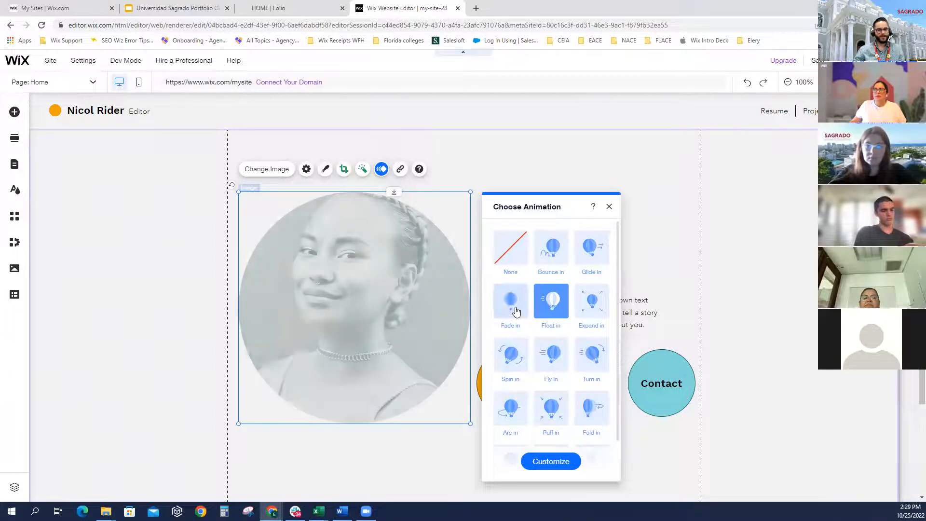
left_click(516, 312)
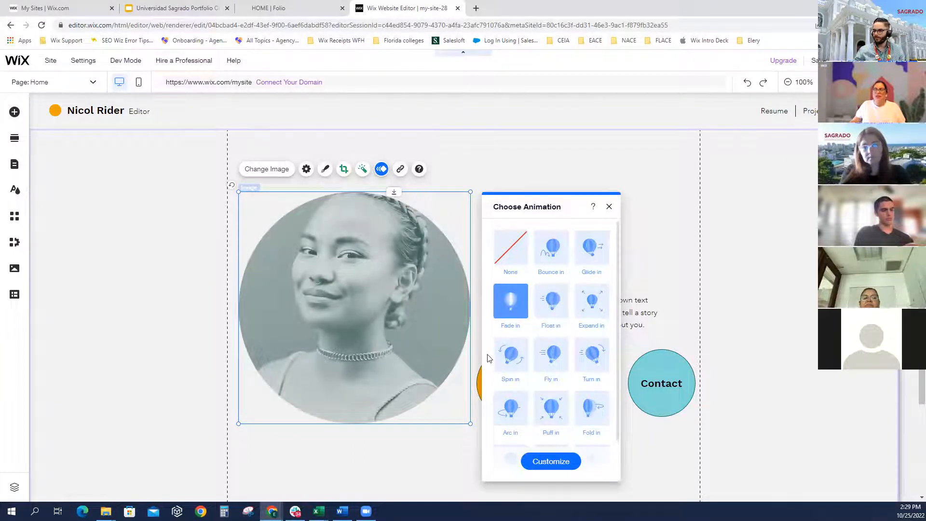
left_click(475, 344)
left_click(527, 238)
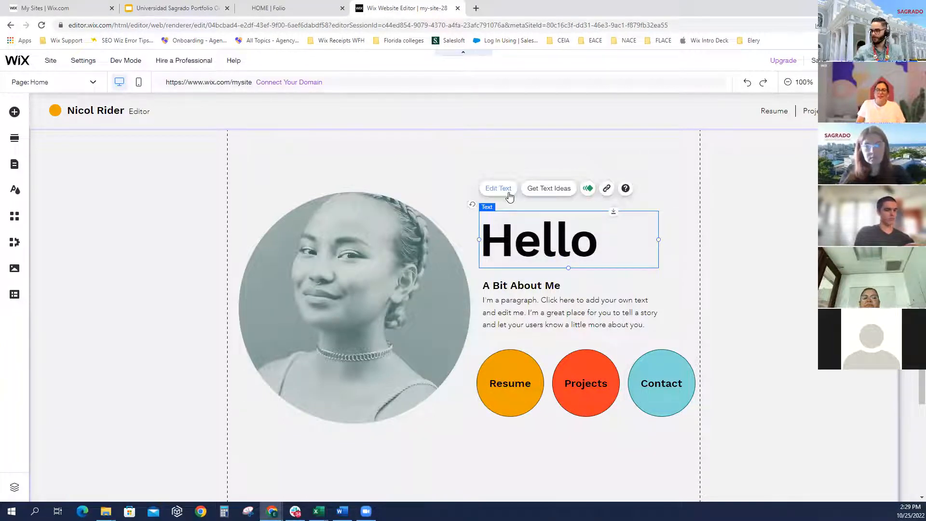
Replace the Hello heading with the owner's full name and shrink it to about 67 px
left_click(509, 193)
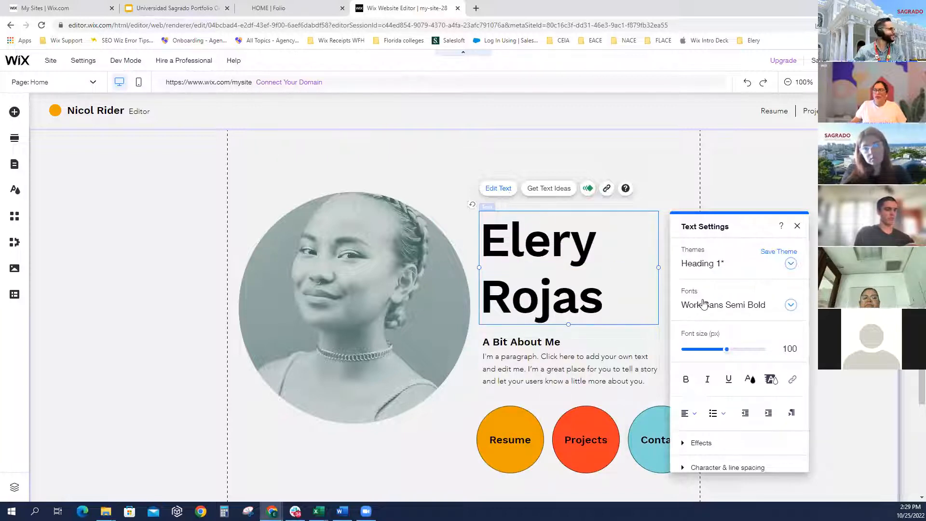
key("ctrl+a")
left_click_drag(727, 350, 714, 353)
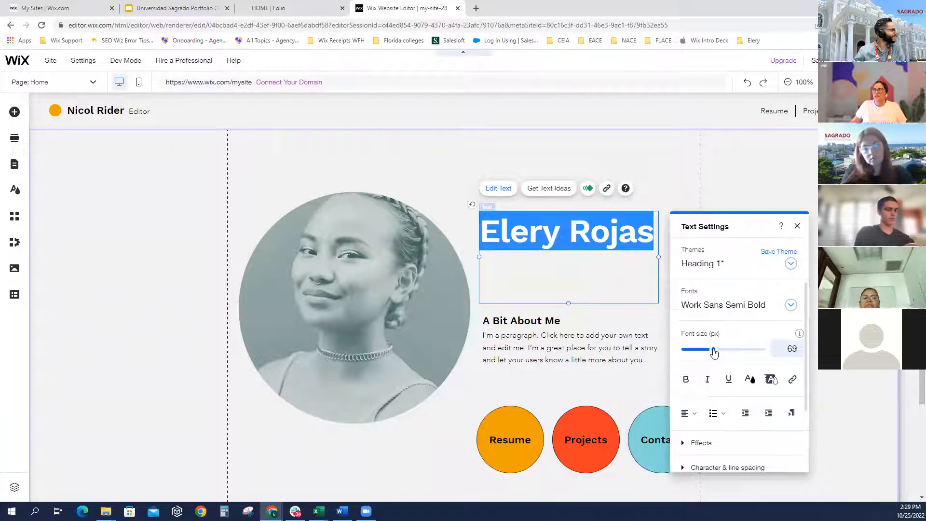
Keep the Work Sans Semi Bold font and colour the name heading teal (#2A9192)
left_click(788, 305)
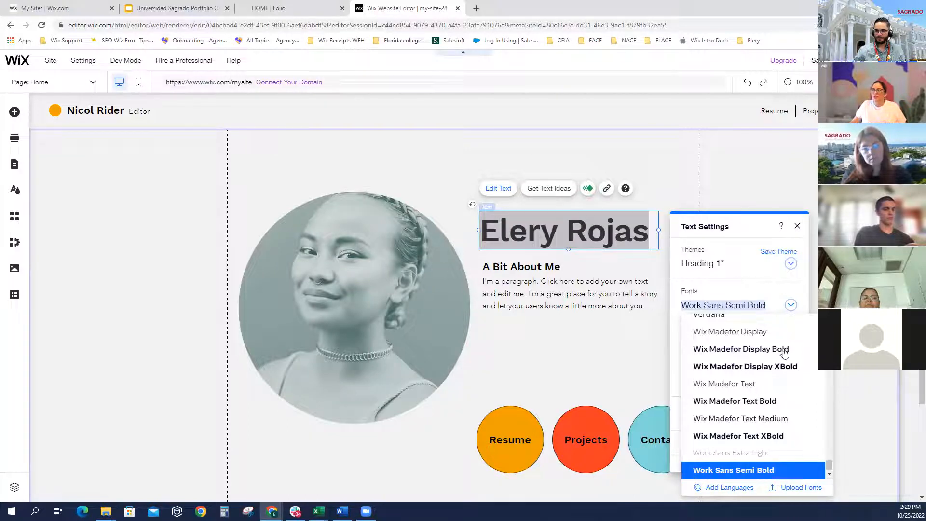
left_click(784, 300)
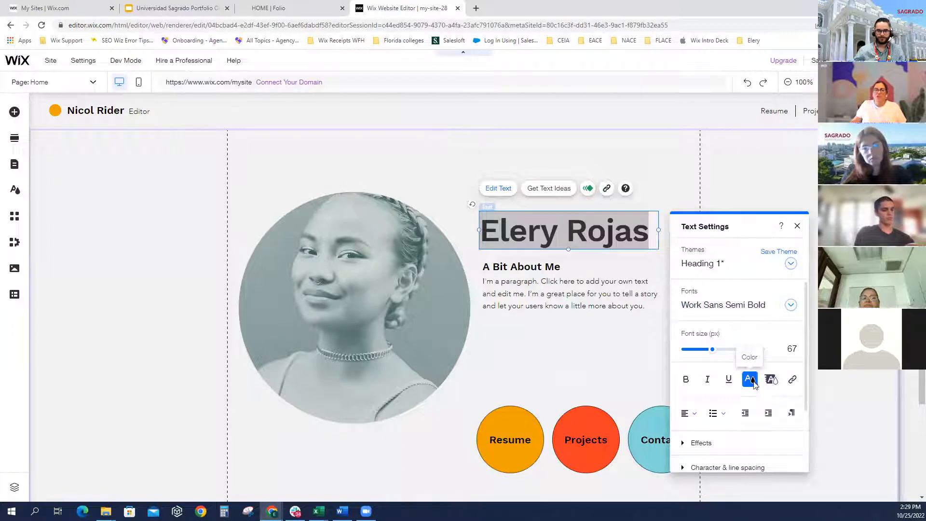
left_click(753, 383)
left_click(733, 342)
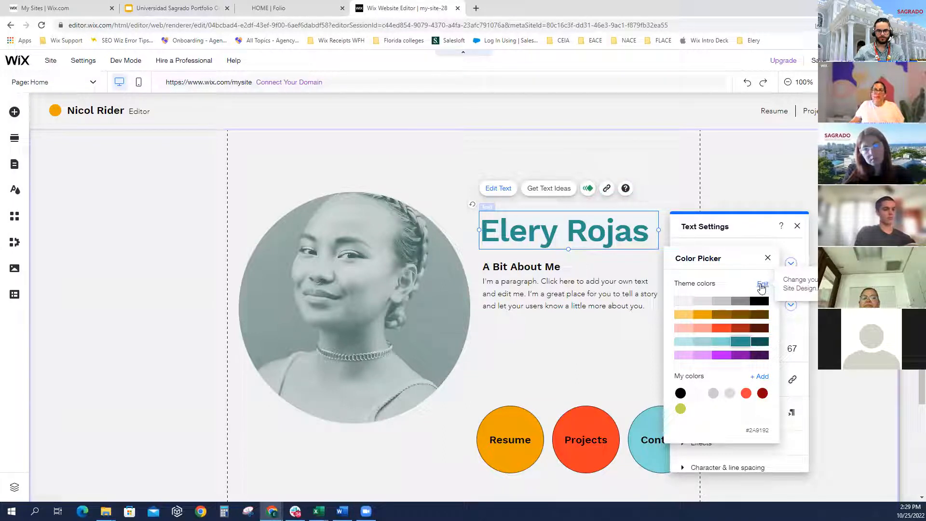
Open Change Color Theme and preview the featured themes, from blue-pink-yellow to orange-lilac
left_click(762, 285)
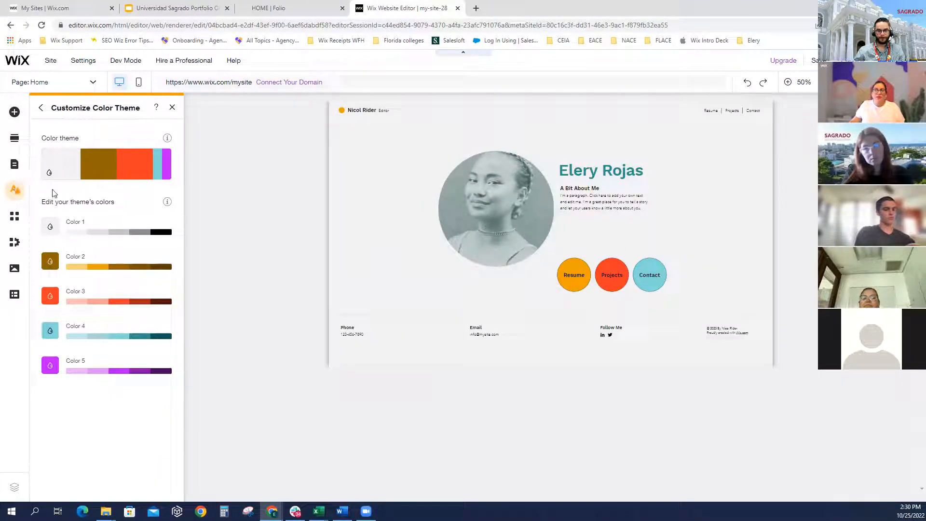
left_click(121, 174)
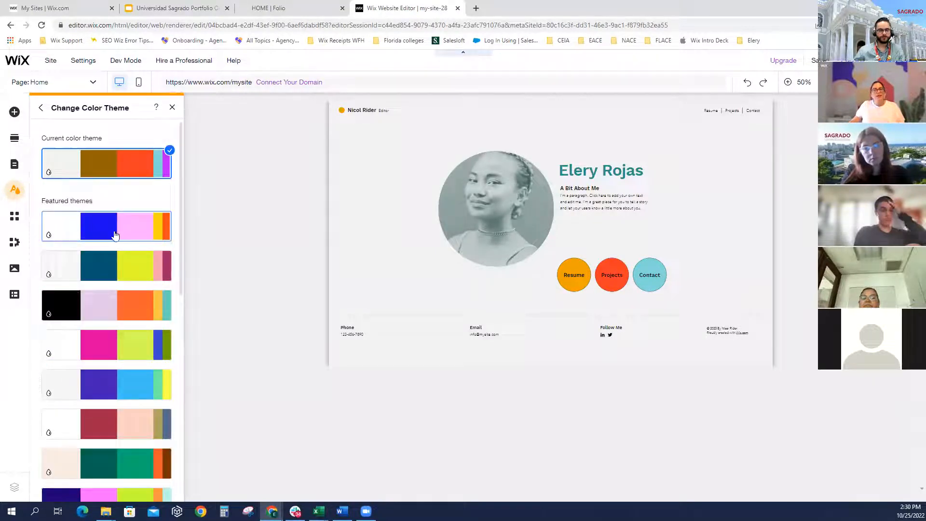
left_click(115, 235)
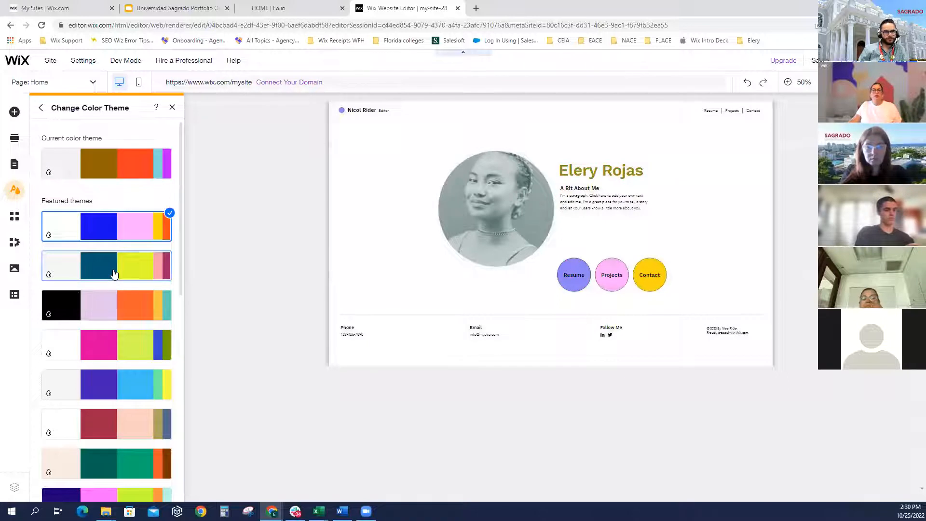
left_click(114, 273)
left_click(114, 316)
left_click(112, 344)
scroll(115, 314, "down", 3)
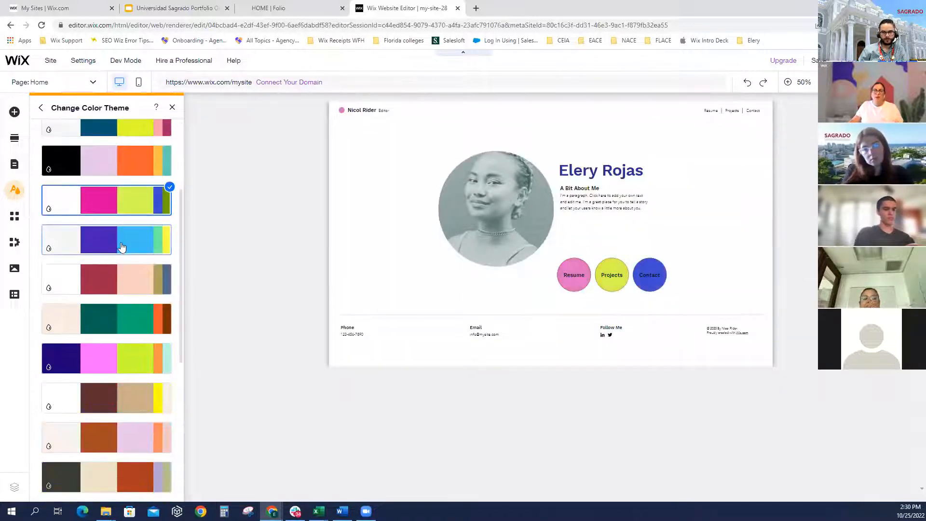
left_click(122, 247)
left_click(120, 276)
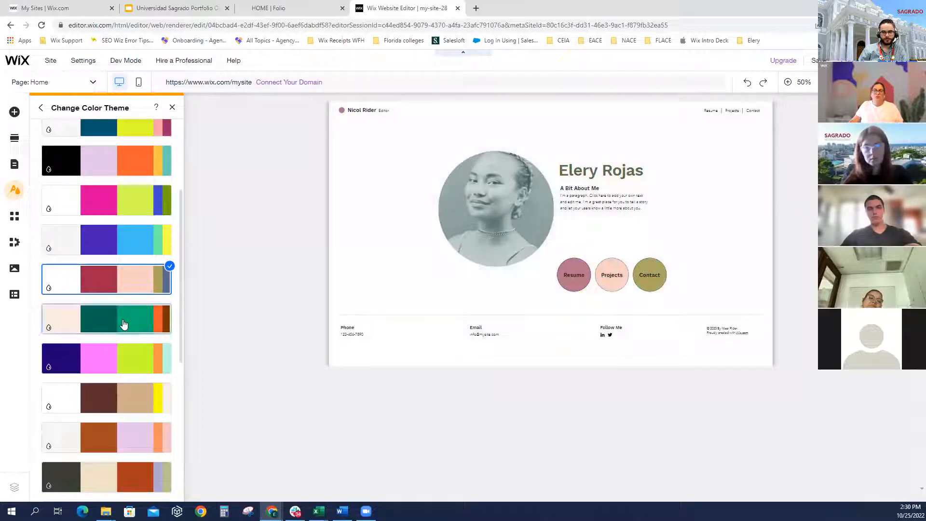
left_click(124, 324)
left_click(118, 369)
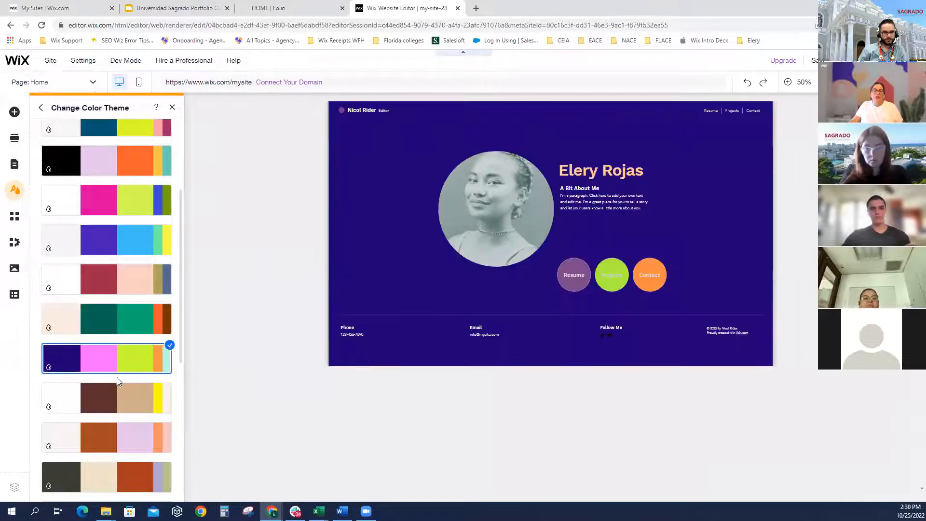
left_click(118, 405)
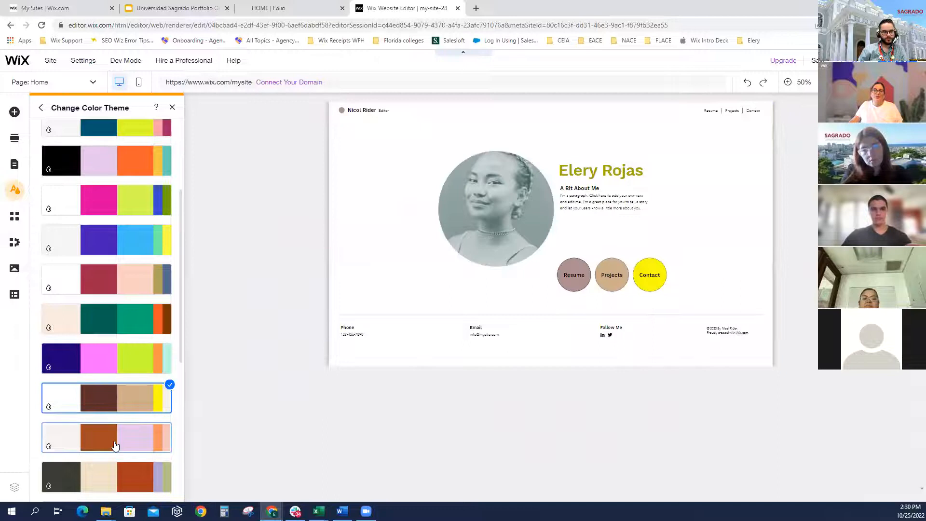
left_click(113, 438)
Preview the remaining themes, then apply the teal, yellow and pink theme and close the panel
scroll(113, 439, "down", 2)
left_click(131, 391)
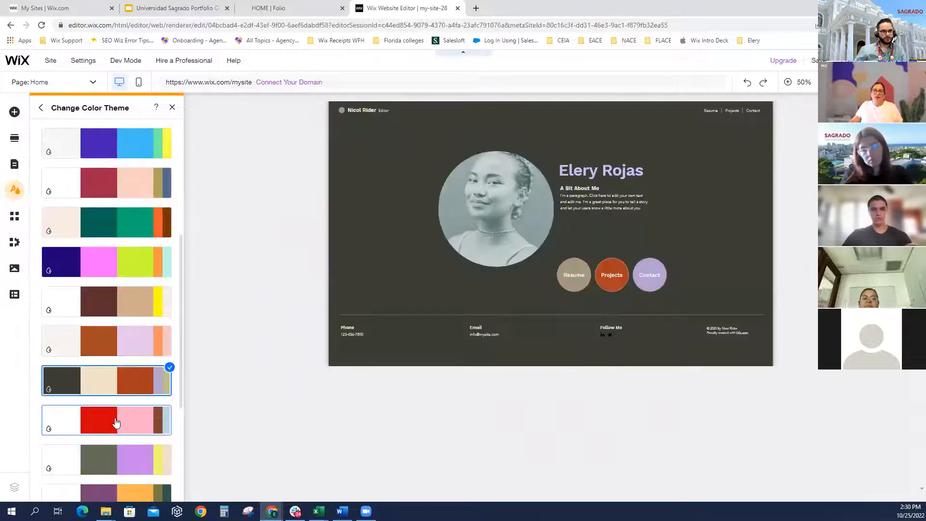
left_click(117, 420)
left_click(118, 469)
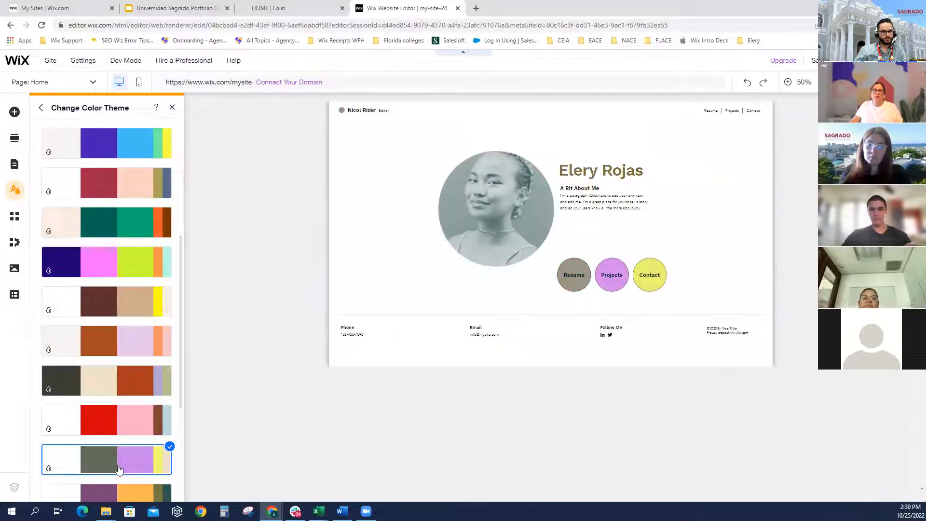
scroll(120, 458, "down", 2)
left_click(132, 413)
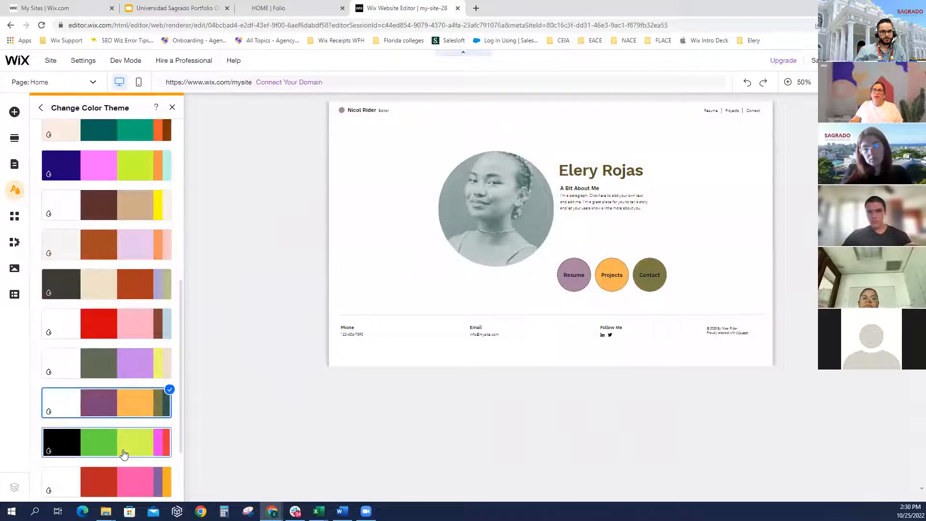
left_click(124, 446)
scroll(118, 416, "up", 4)
scroll(118, 415, "up", 3)
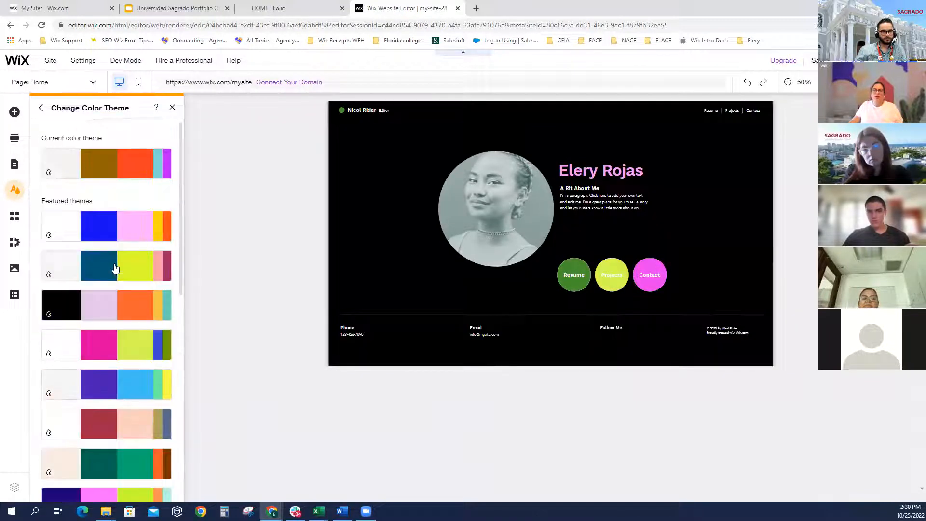
left_click(121, 235)
left_click(121, 171)
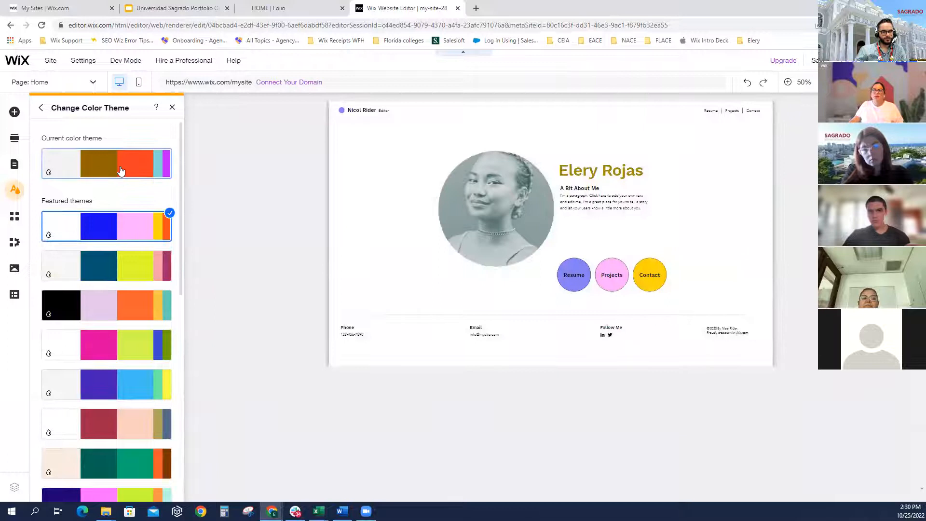
left_click(106, 274)
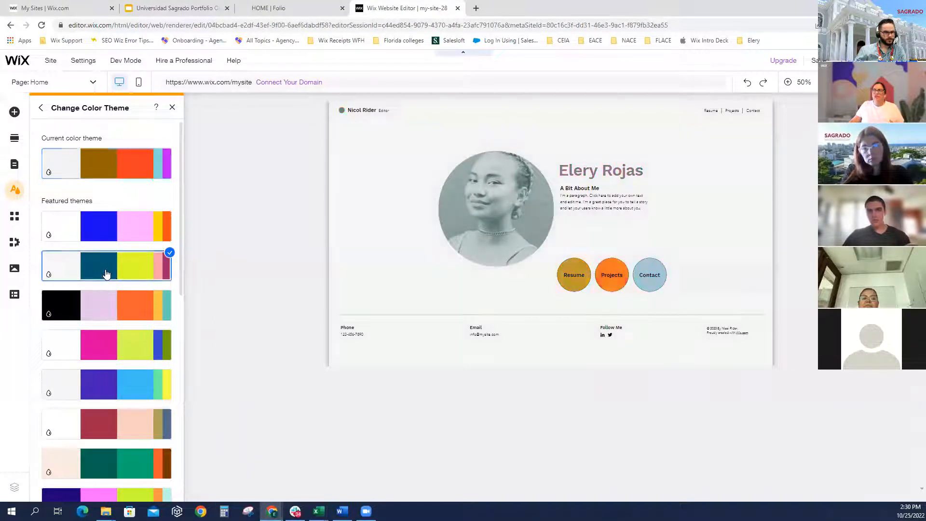
left_click(174, 108)
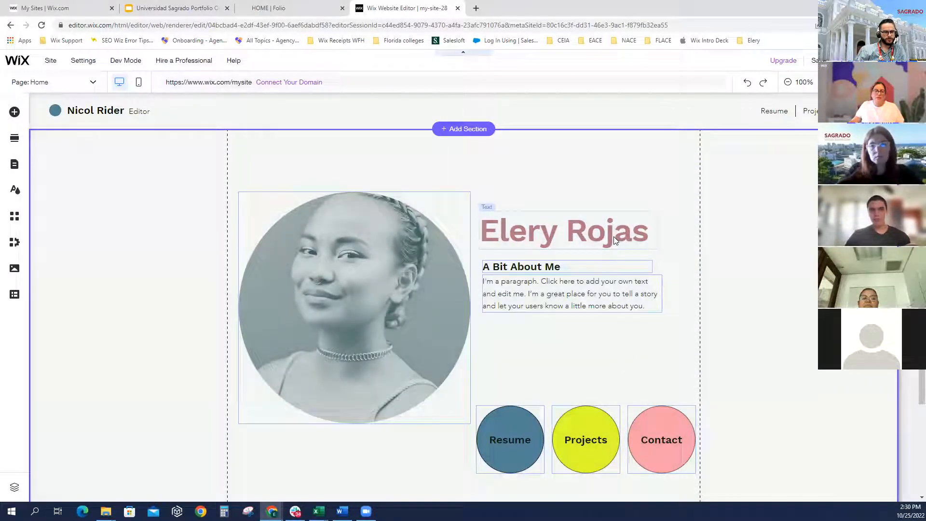
Delete the 'A Bit About Me' heading and then its placeholder paragraph
left_click(615, 240)
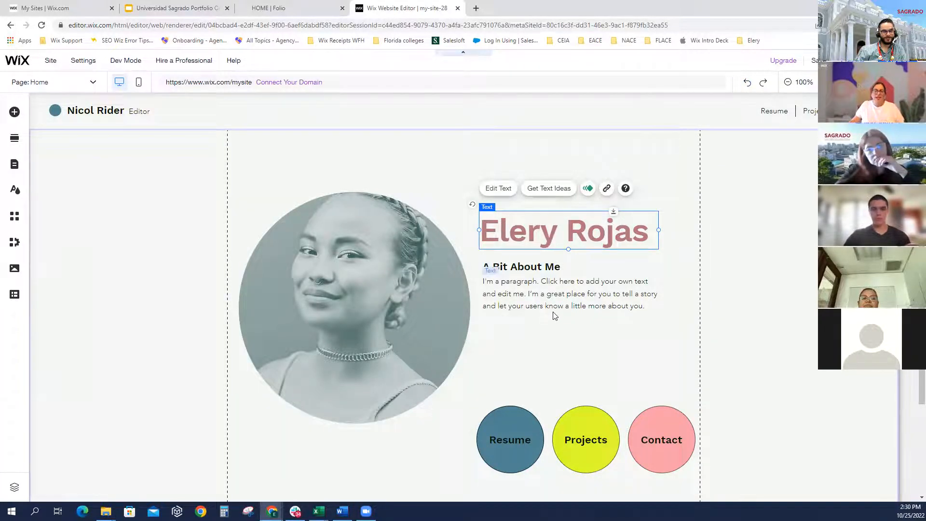
left_click(532, 280)
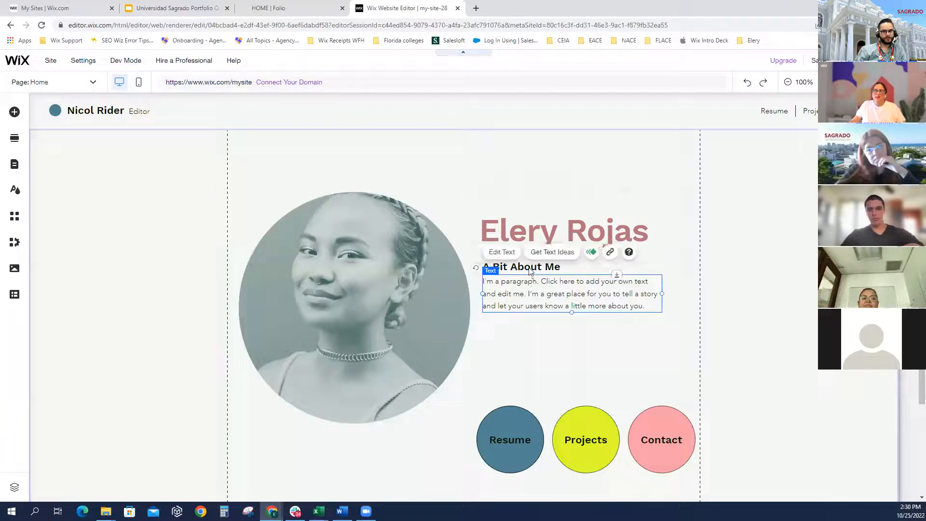
left_click(530, 267)
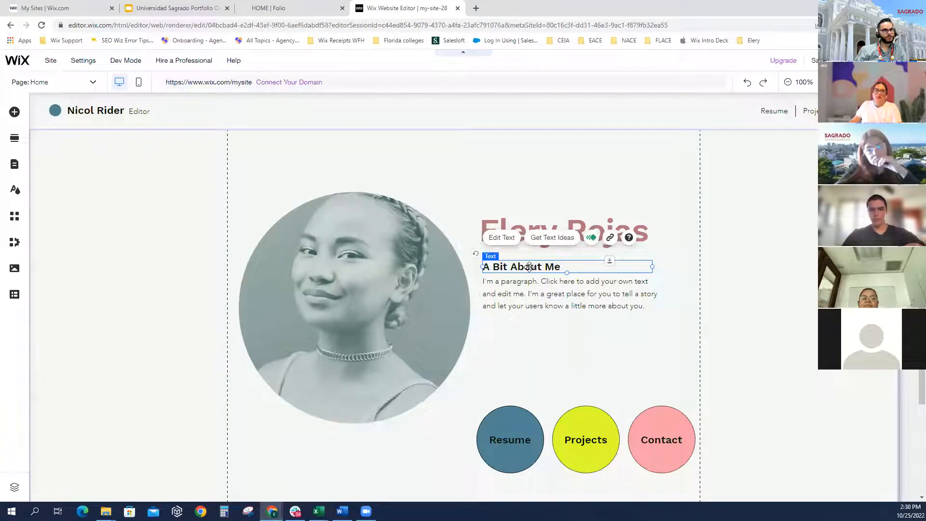
key("Delete")
left_click(529, 285)
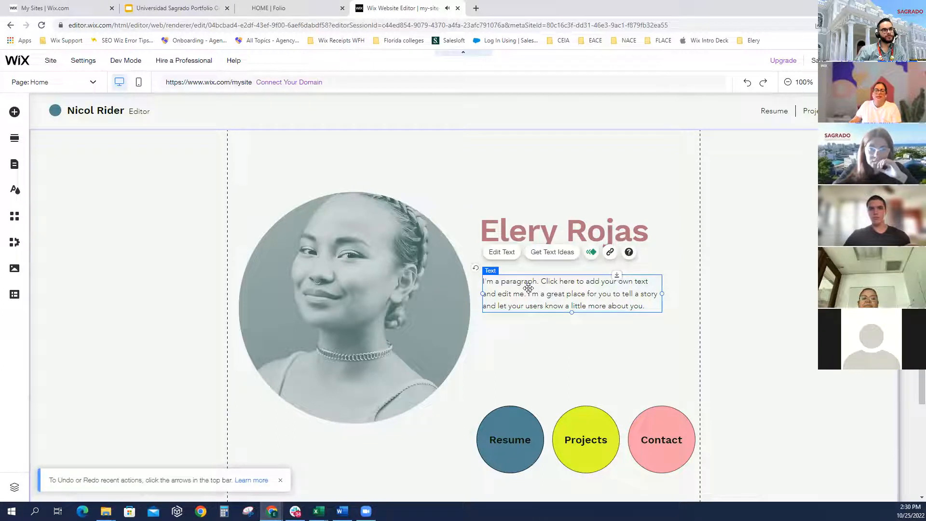
key("Delete")
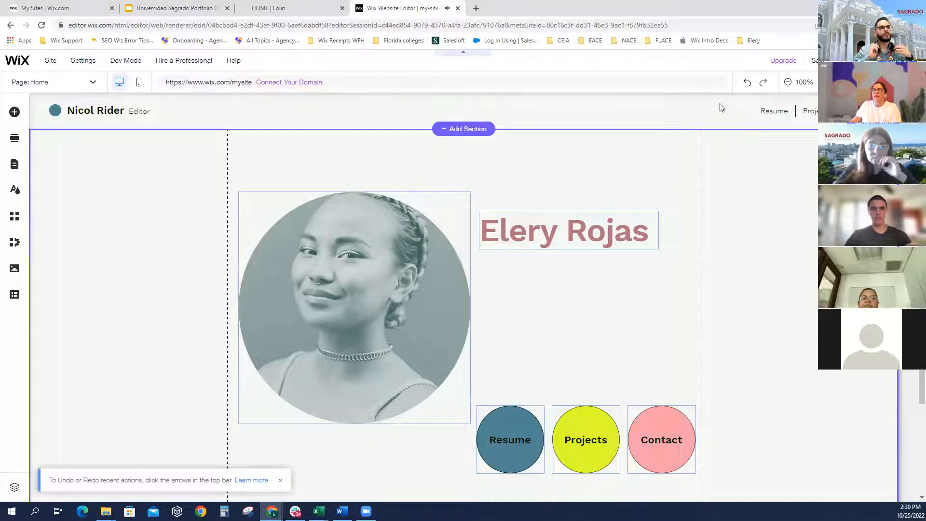
Undo and redo both deletions to confirm the heading and paragraph stay removed
left_click(744, 85)
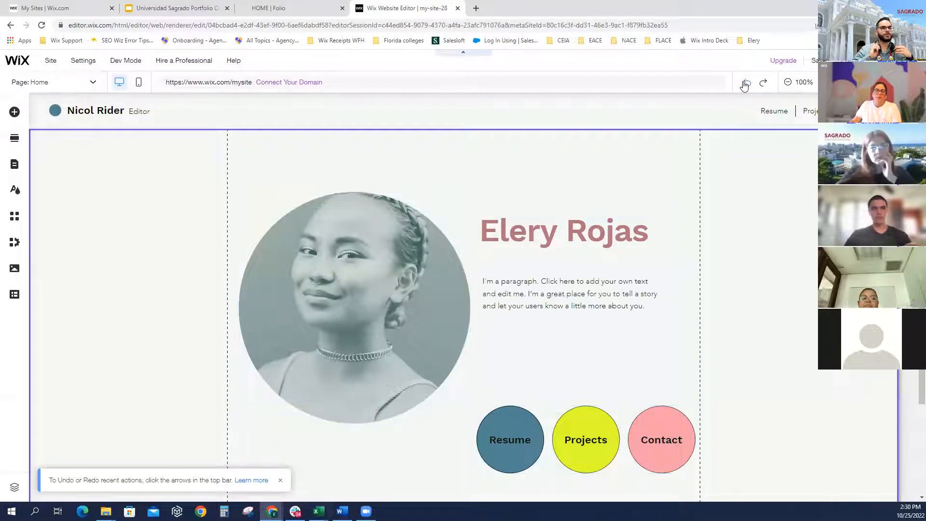
left_click(744, 85)
left_click(764, 85)
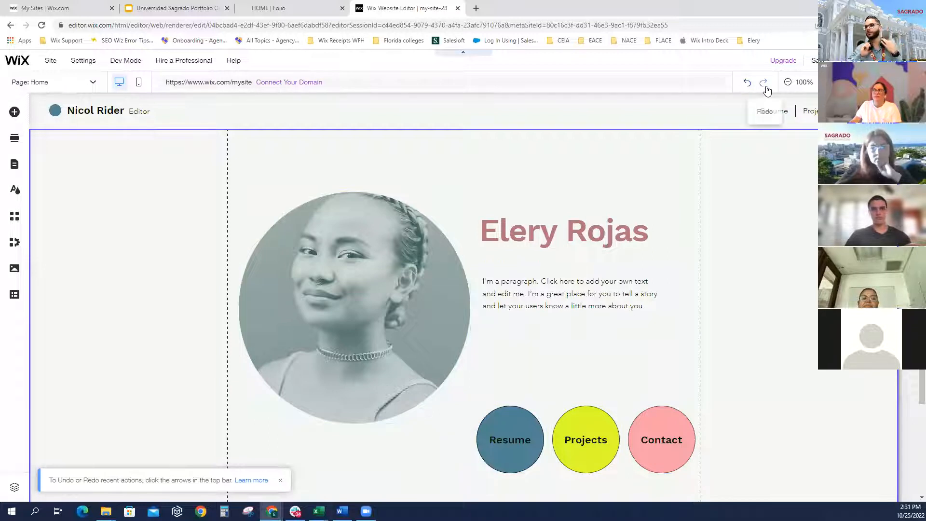
left_click(764, 85)
left_click(533, 418)
scroll(530, 425, "down", 2)
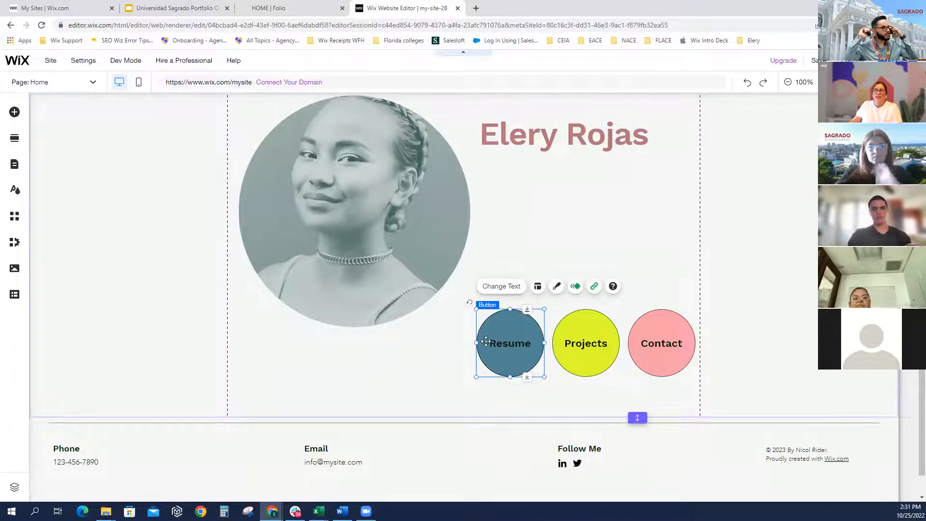
Select the Projects, Contact and Resume buttons, then open the Resume button's Button Settings
left_click(571, 344)
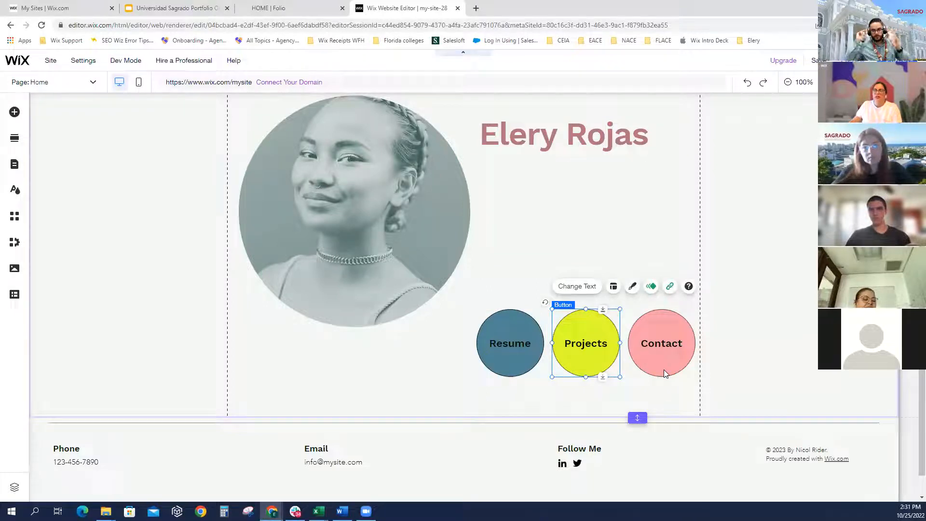
left_click(668, 348)
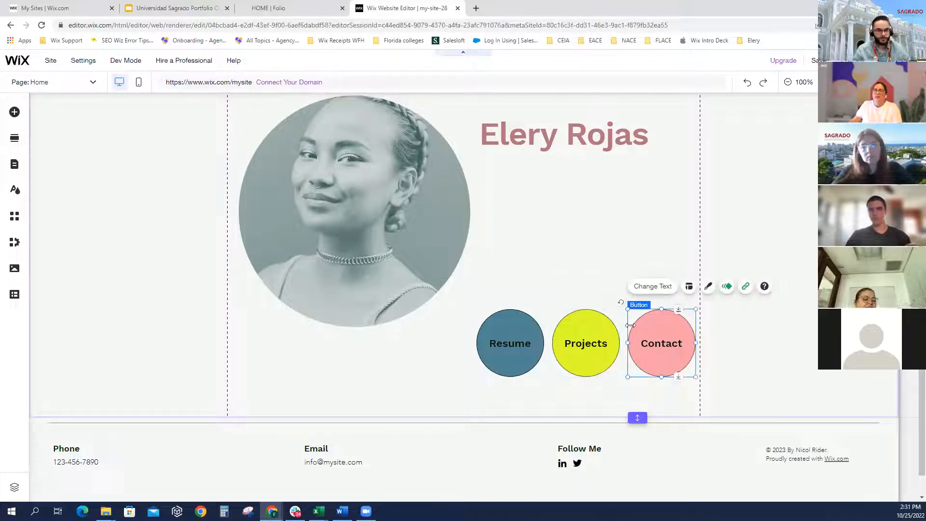
left_click(516, 365)
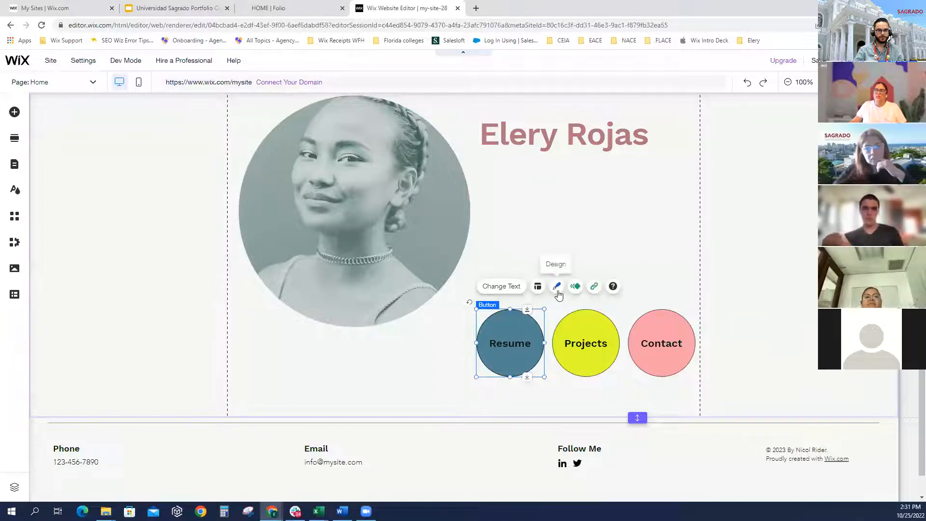
left_click(512, 287)
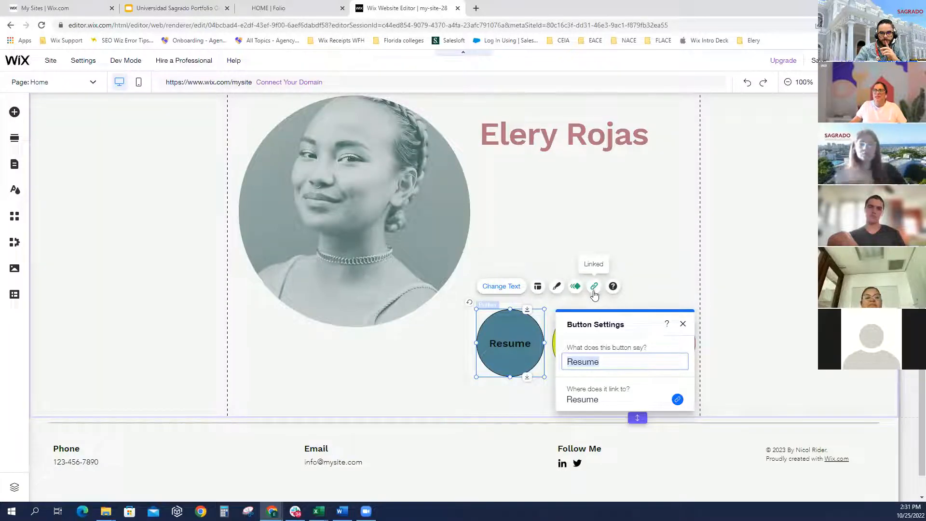
Keep the Resume label and its link to the Resume page, then switch to Preview
left_click(497, 351)
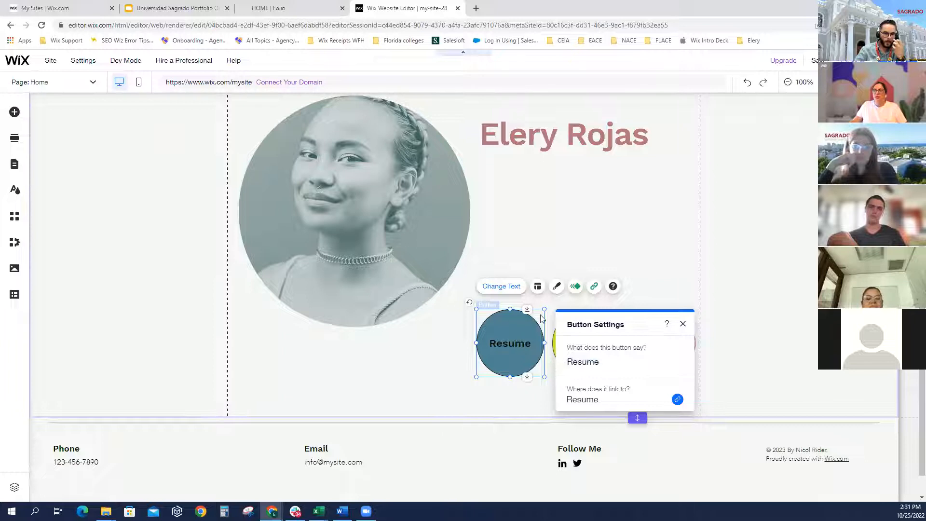
left_click(593, 287)
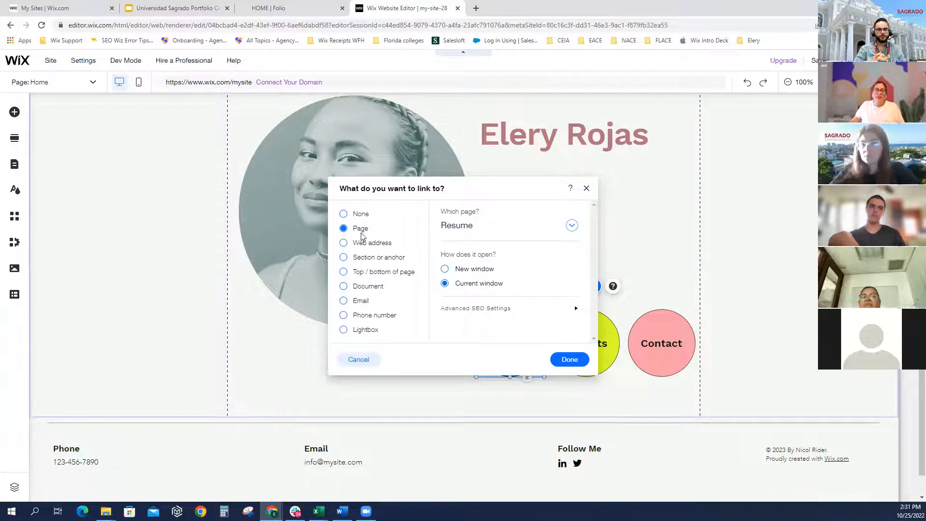
left_click(570, 230)
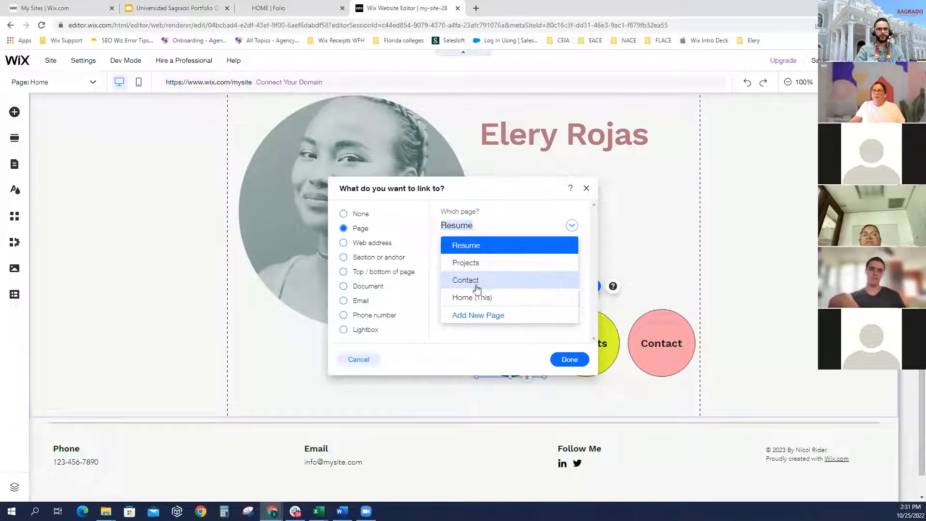
left_click(485, 247)
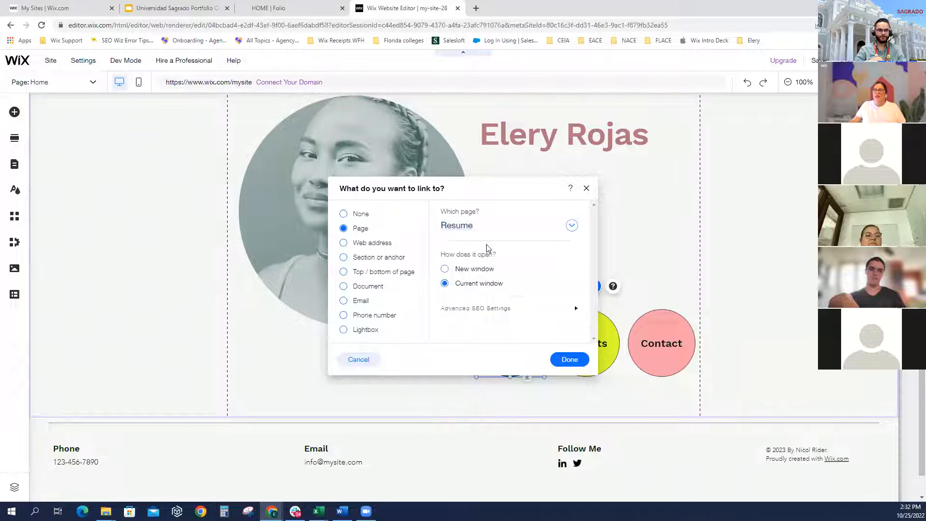
left_click(570, 360)
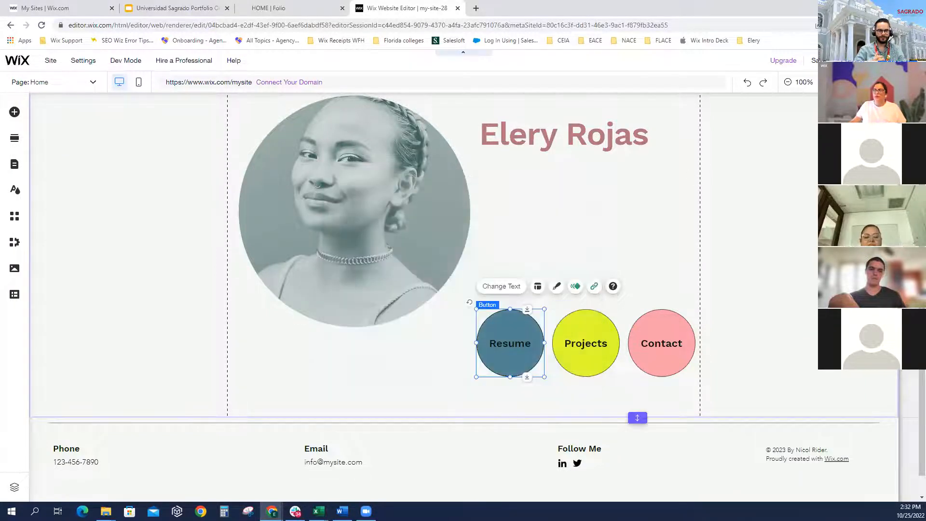
left_click(853, 61)
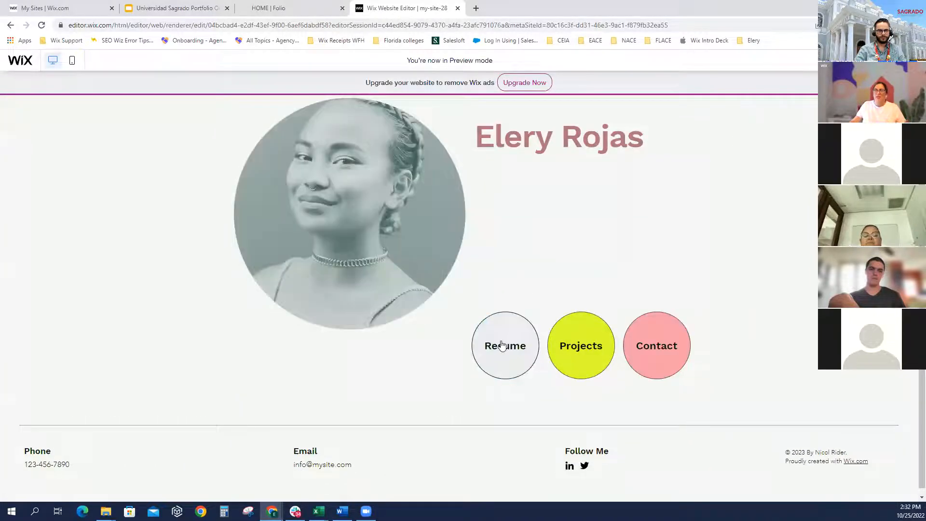
In preview, follow the Resume button, scroll through the Resume page, then return to the editor
left_click(502, 345)
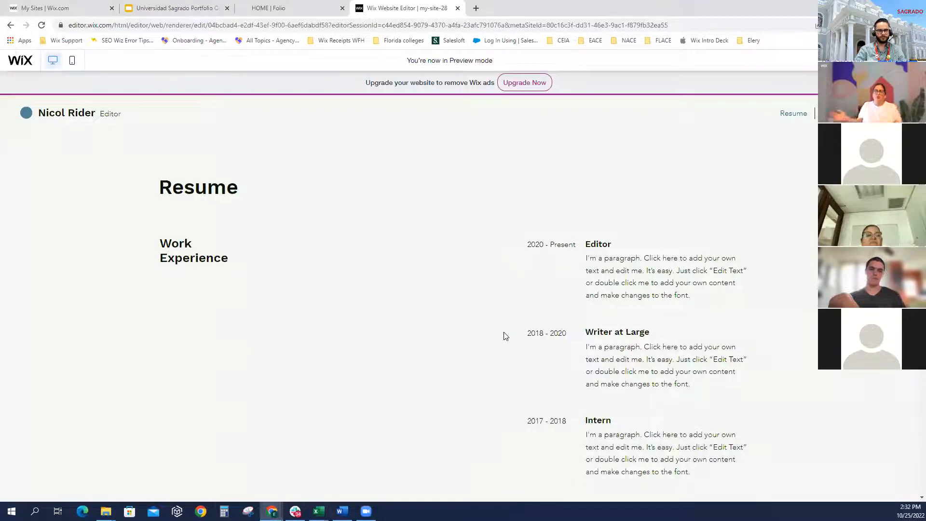
scroll(465, 296, "down", 1)
scroll(511, 303, "down", 3)
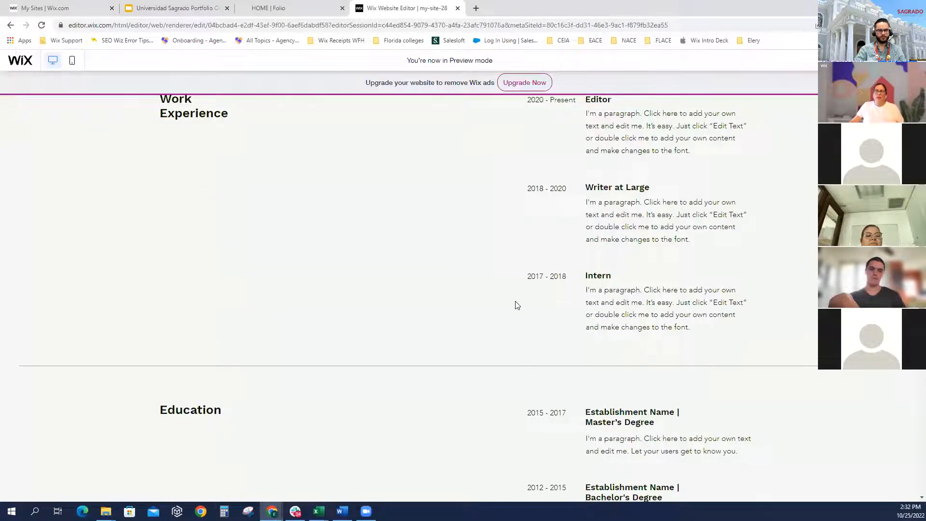
scroll(594, 291, "up", 2)
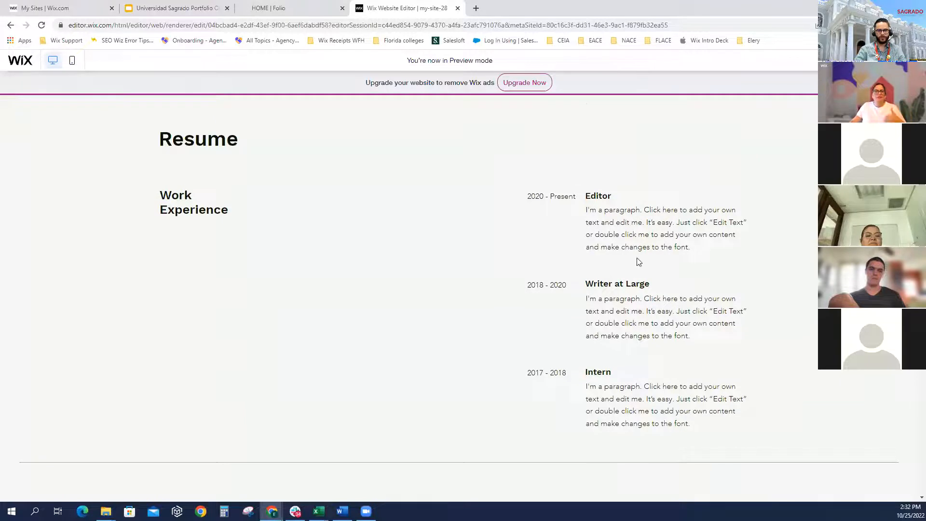
scroll(637, 263, "down", 8)
scroll(631, 268, "down", 3)
scroll(609, 311, "up", 10)
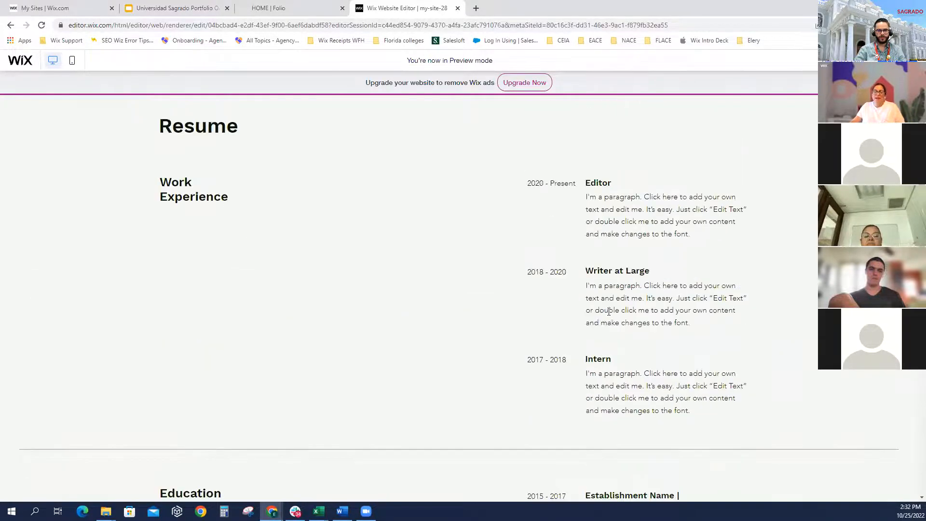
scroll(609, 311, "up", 2)
left_click(845, 61)
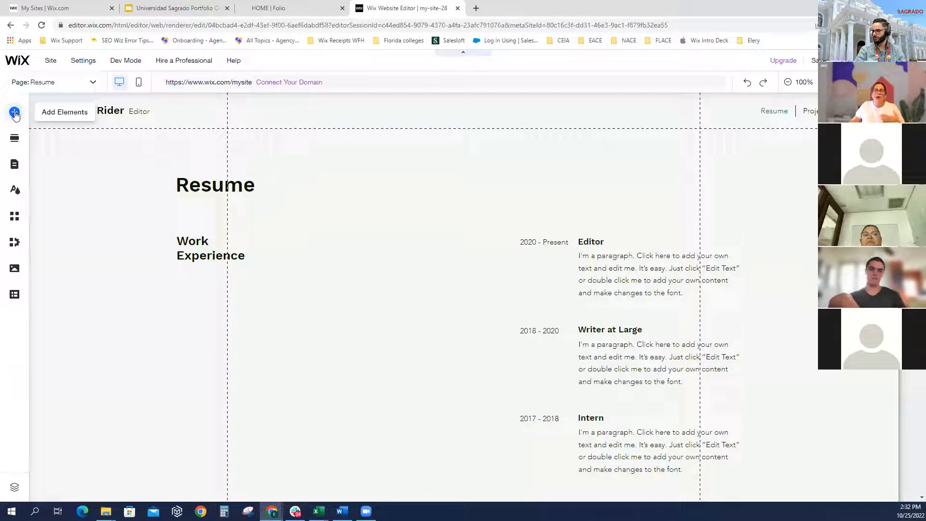
Browse the Add Elements categories and drop a themed arrow button into the Work Experience section
left_click(15, 114)
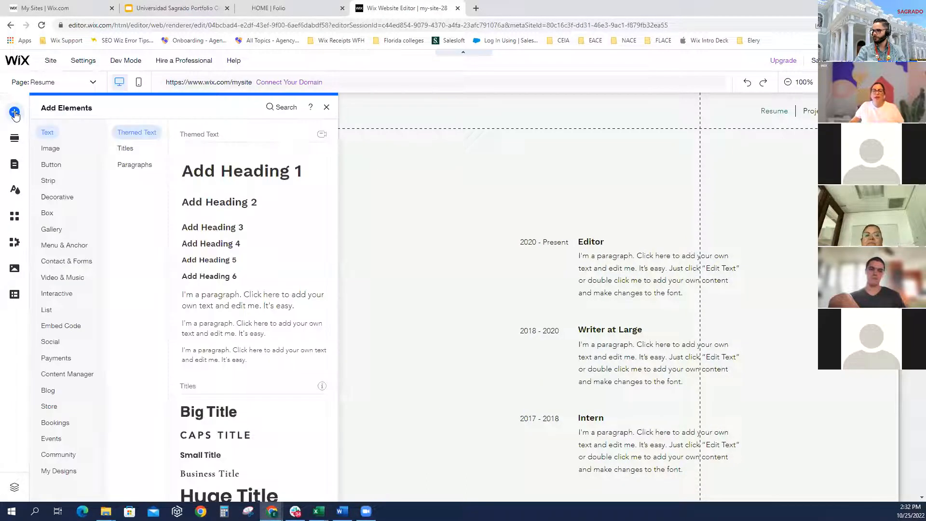
left_click(60, 151)
left_click(51, 165)
left_click(54, 200)
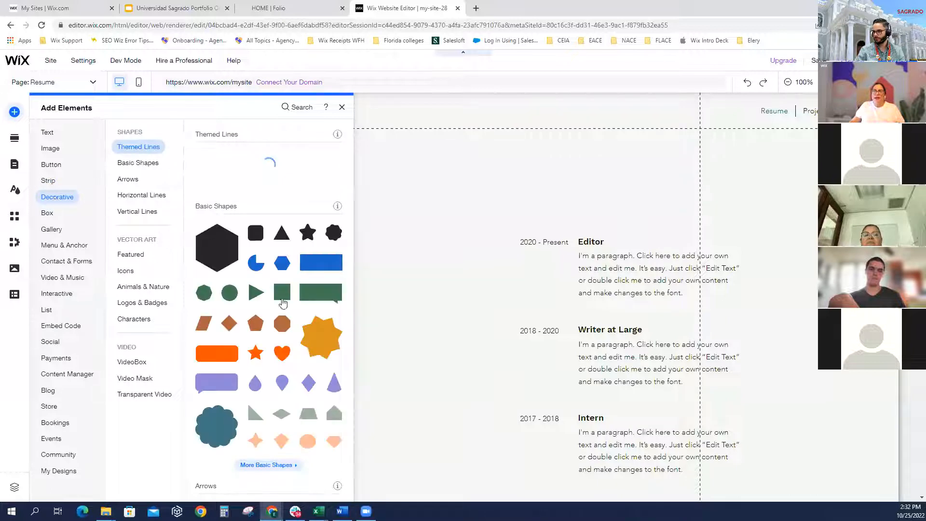
scroll(276, 306, "down", 7)
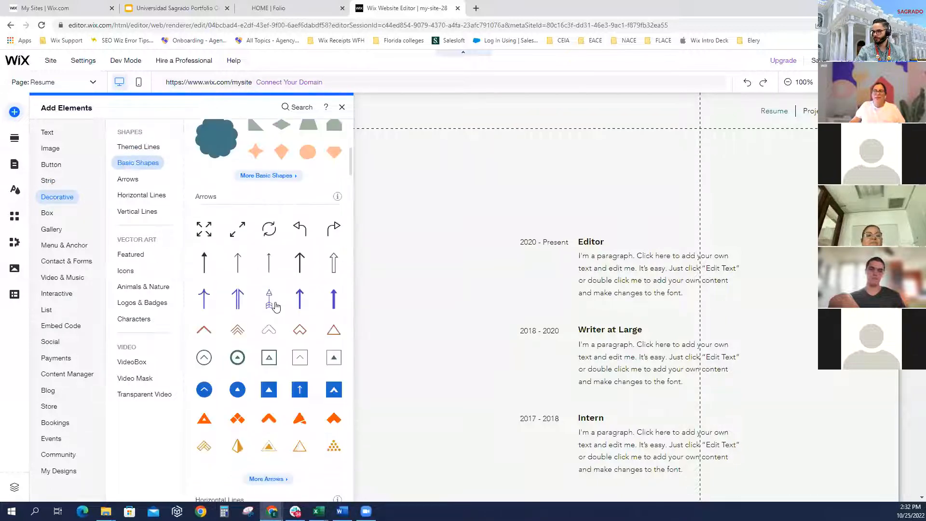
left_click(63, 229)
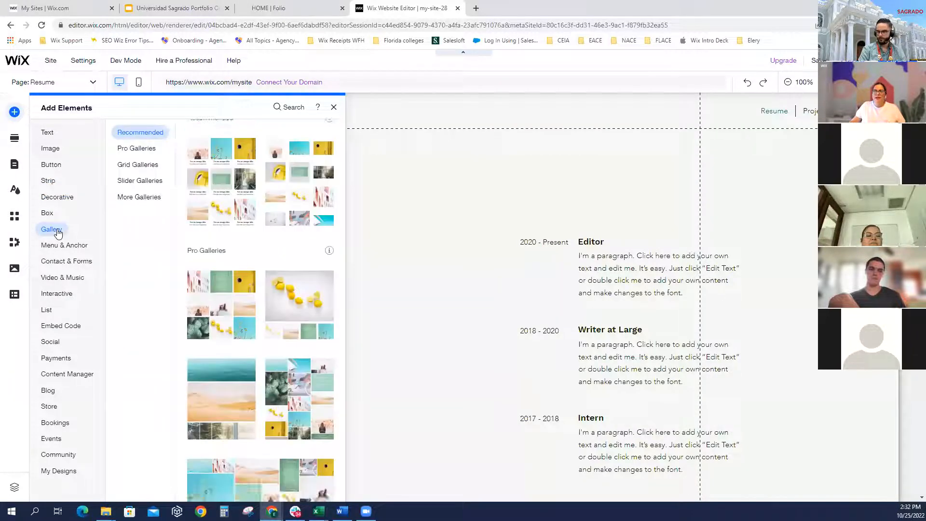
left_click(55, 246)
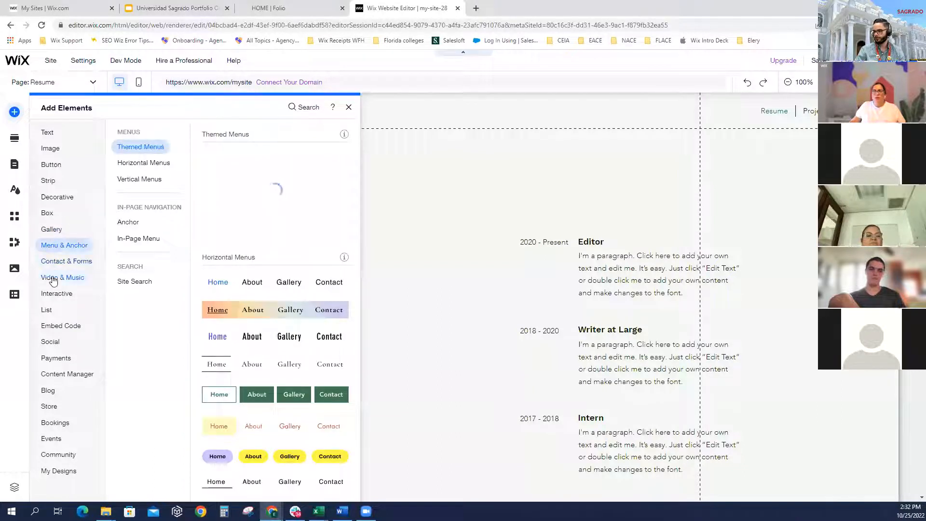
left_click(54, 281)
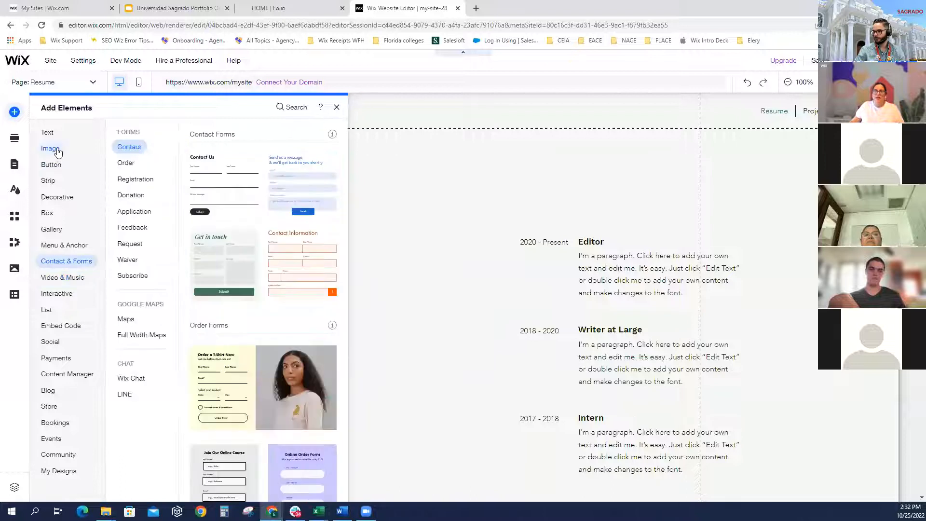
mouse_move(58, 152)
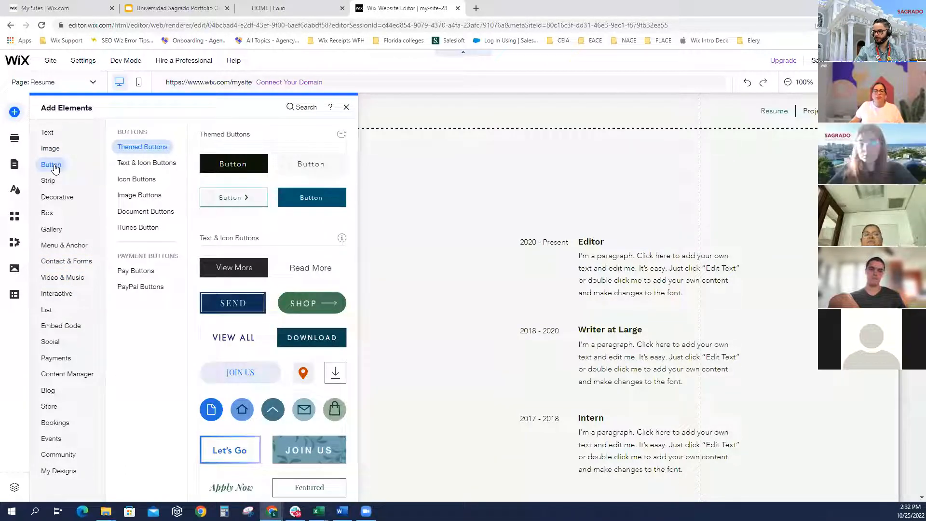
left_click(241, 202)
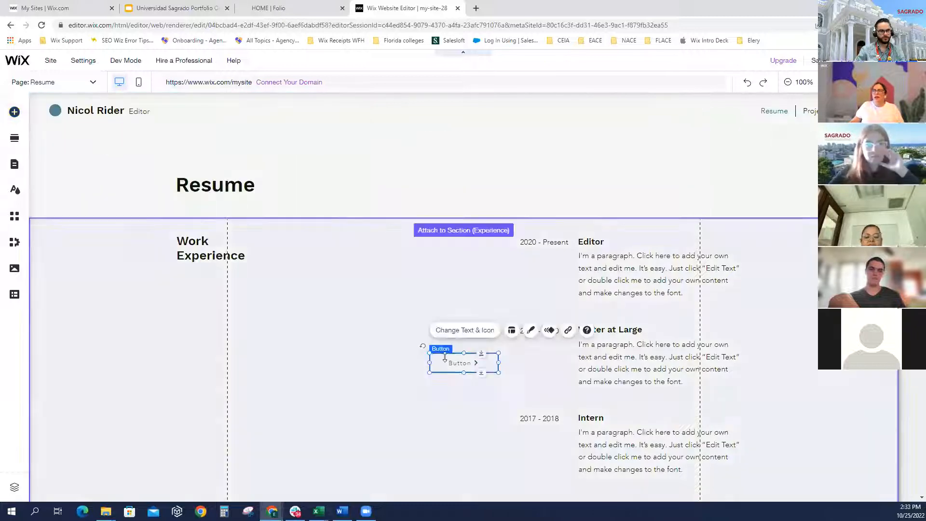
Move the button beside the Resume heading, widen it, and relabel it 'Download Resume'
left_click_drag(451, 365, 353, 263)
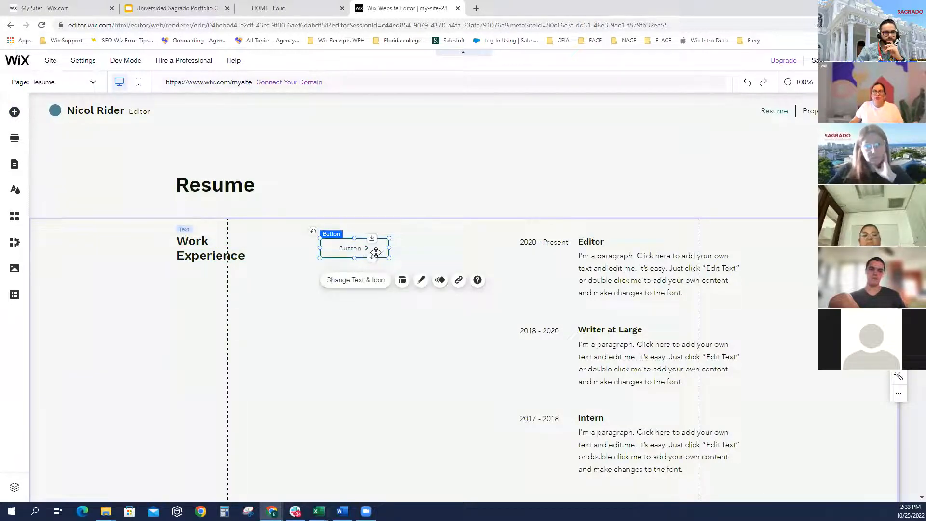
left_click_drag(386, 257, 371, 196)
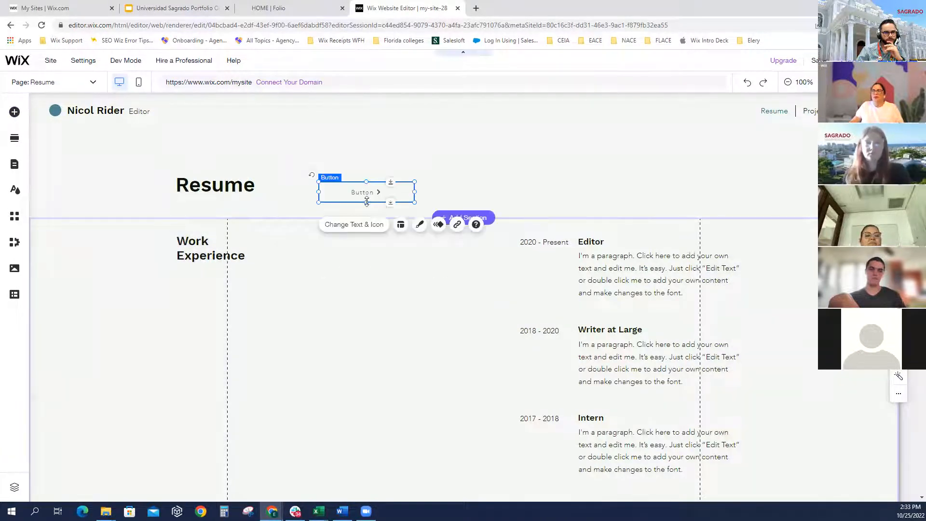
left_click(354, 226)
type("D")
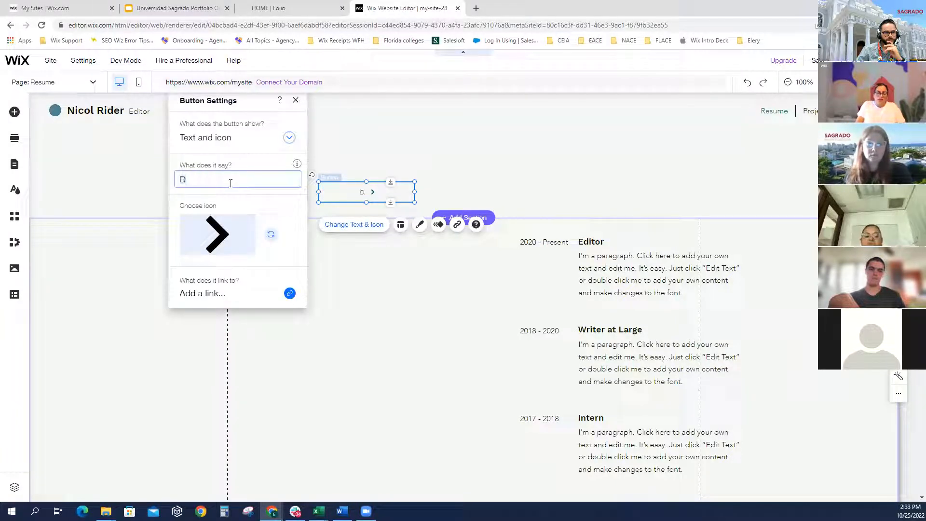
type("ownload Resume")
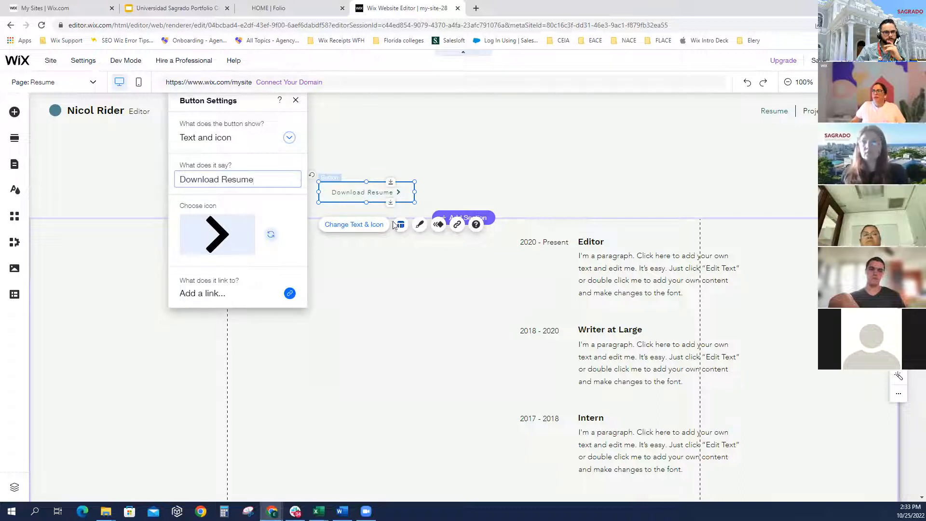
left_click(420, 225)
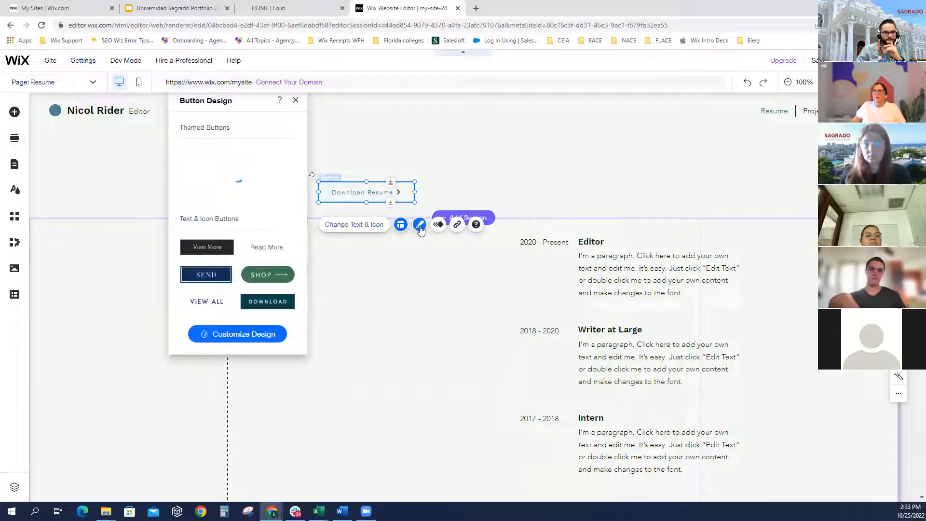
Enlarge the Download Resume label from 13px to 18px, make it bold, and widen the button slightly
left_click(228, 335)
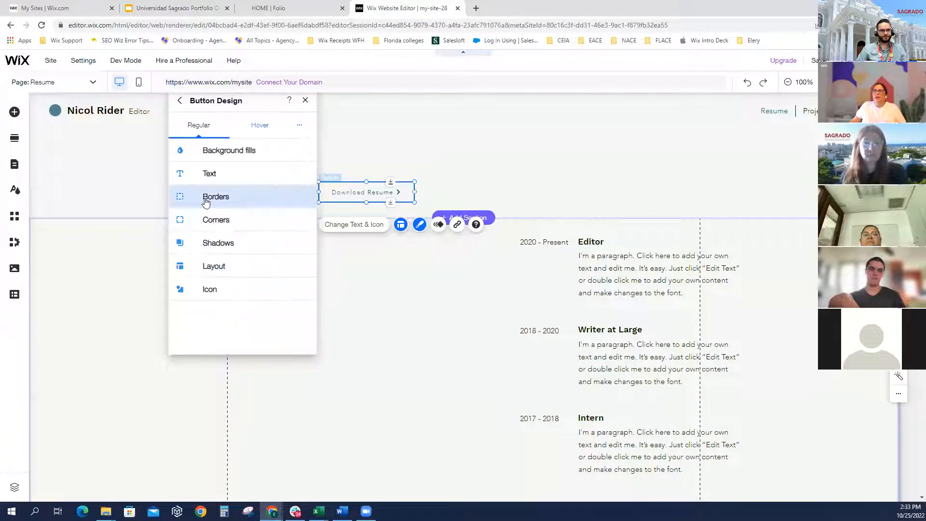
left_click(192, 174)
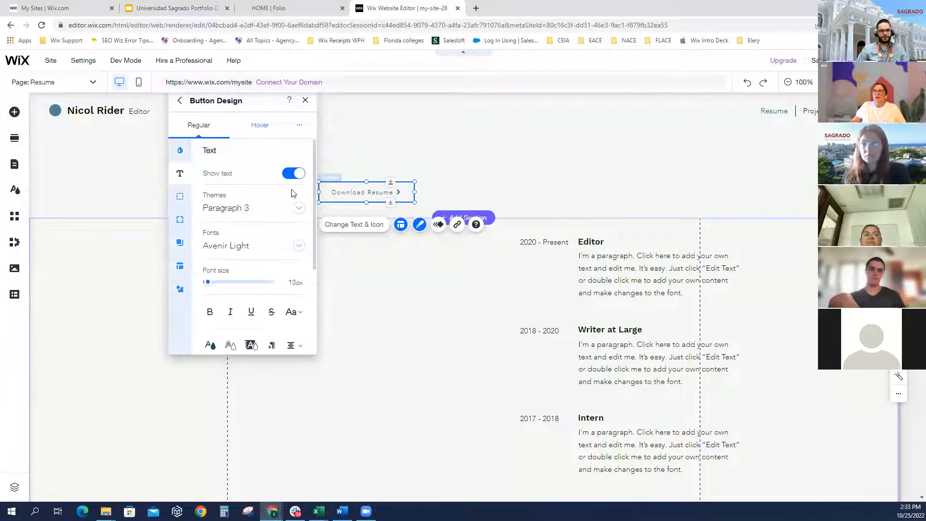
left_click_drag(211, 285, 210, 285)
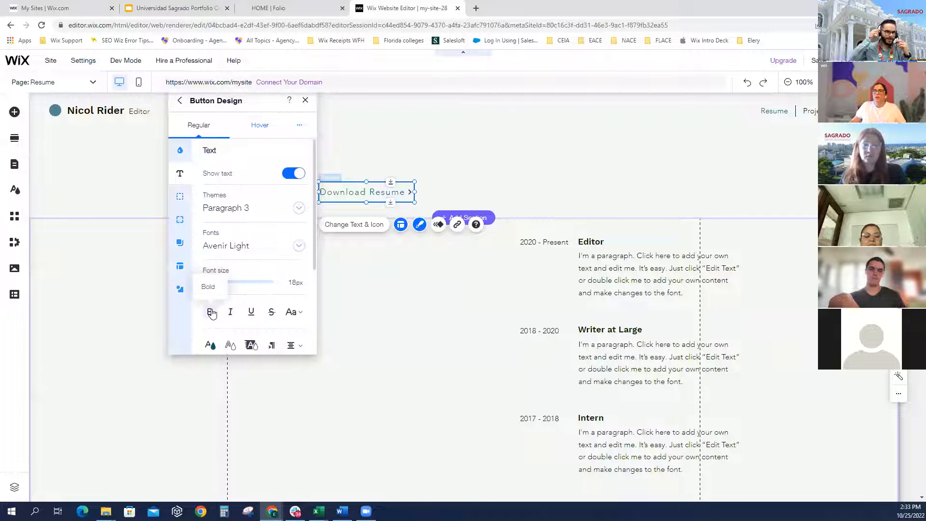
left_click(212, 313)
left_click(403, 294)
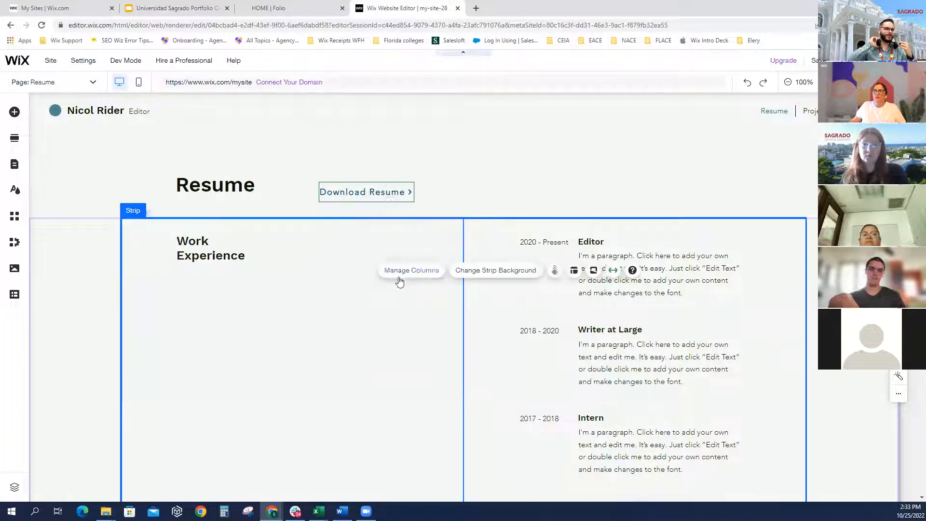
left_click(403, 195)
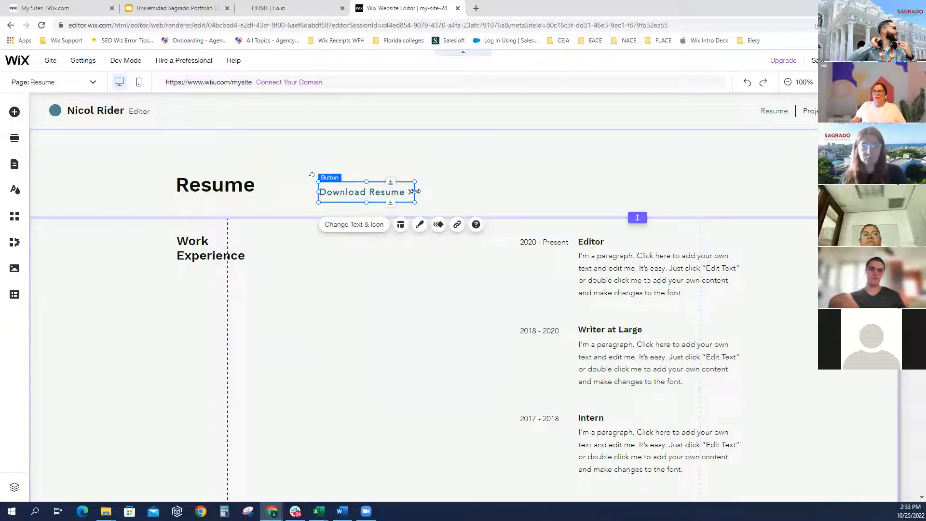
left_click_drag(415, 192, 421, 193)
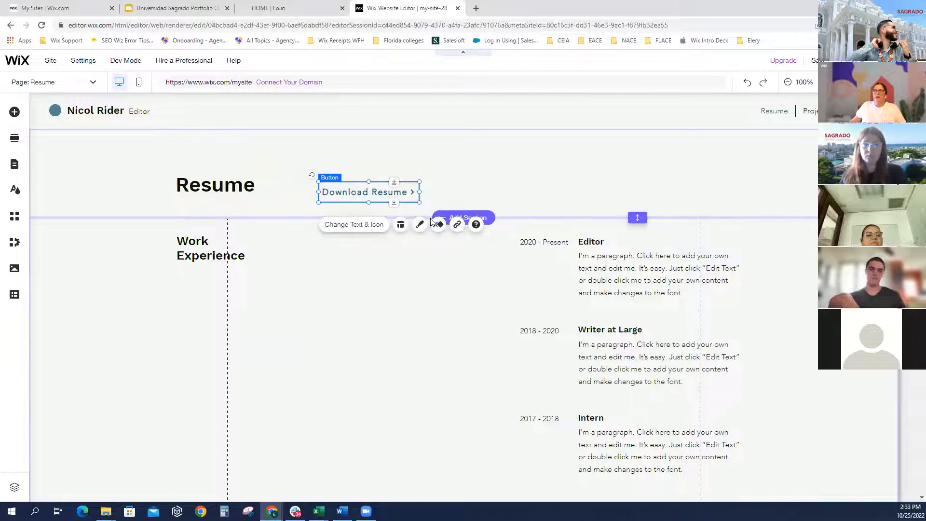
Upload SWE Resume.pdf from Documents > Websites > Resume as the button's document link
left_click(455, 224)
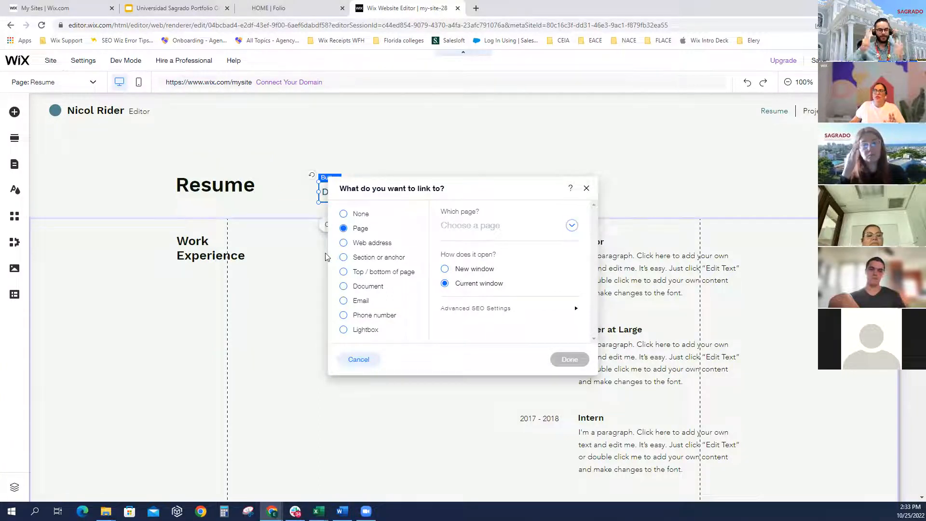
left_click(344, 286)
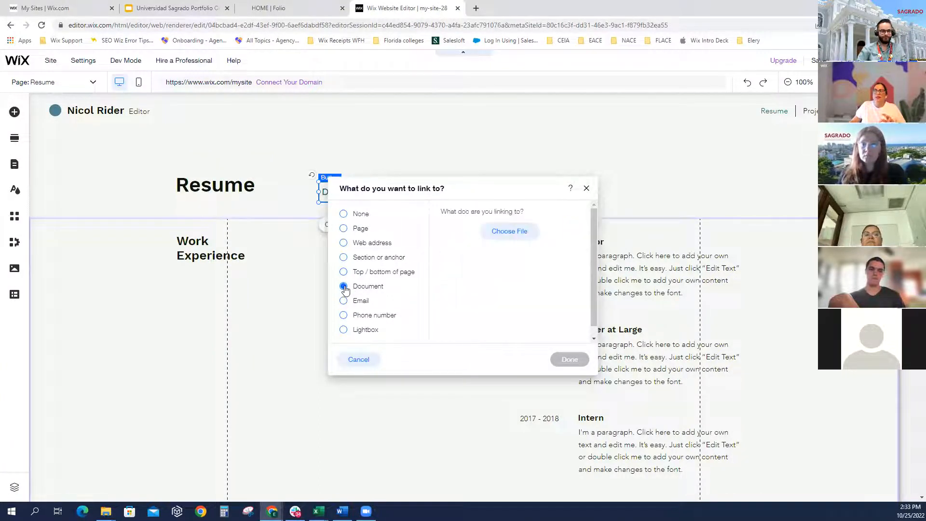
left_click(512, 234)
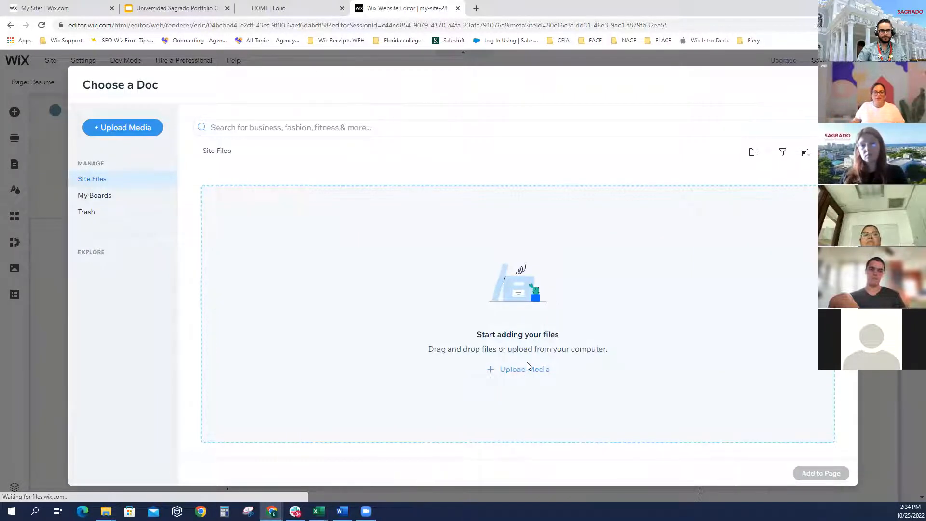
left_click(527, 368)
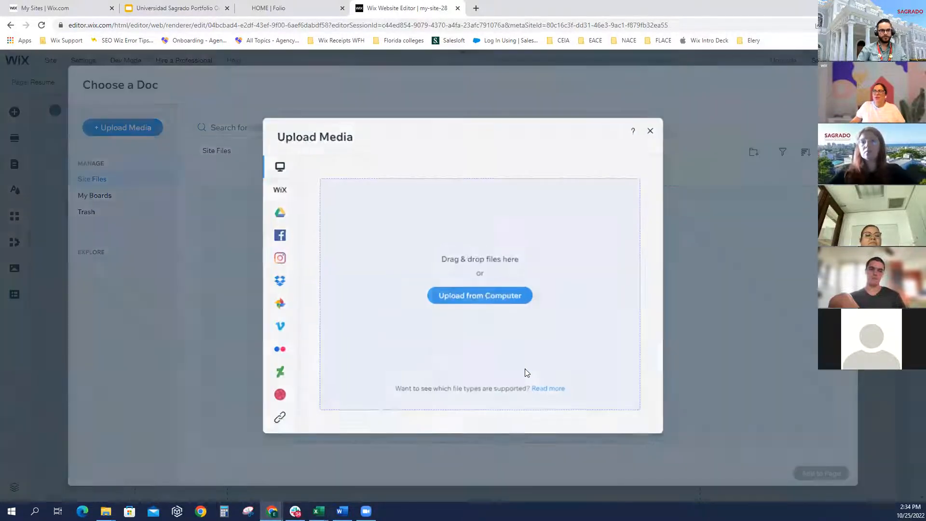
left_click(477, 295)
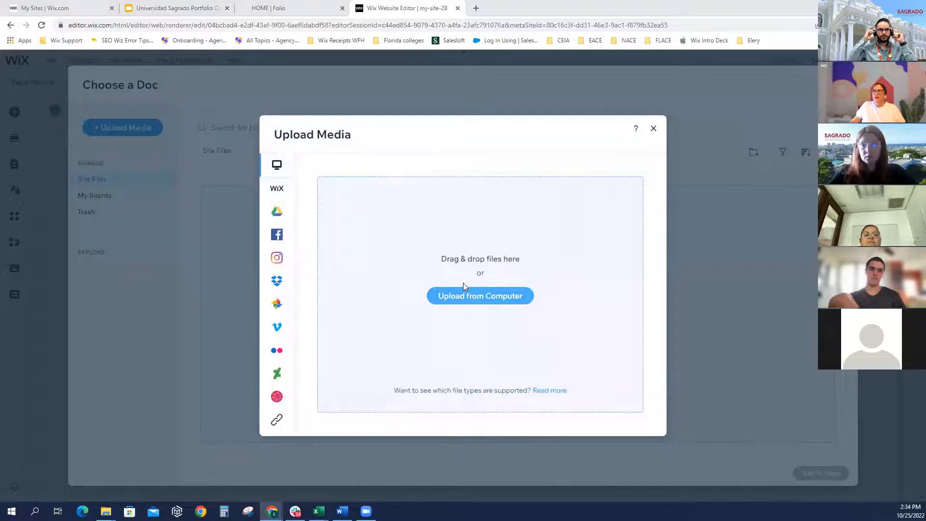
left_click(44, 98)
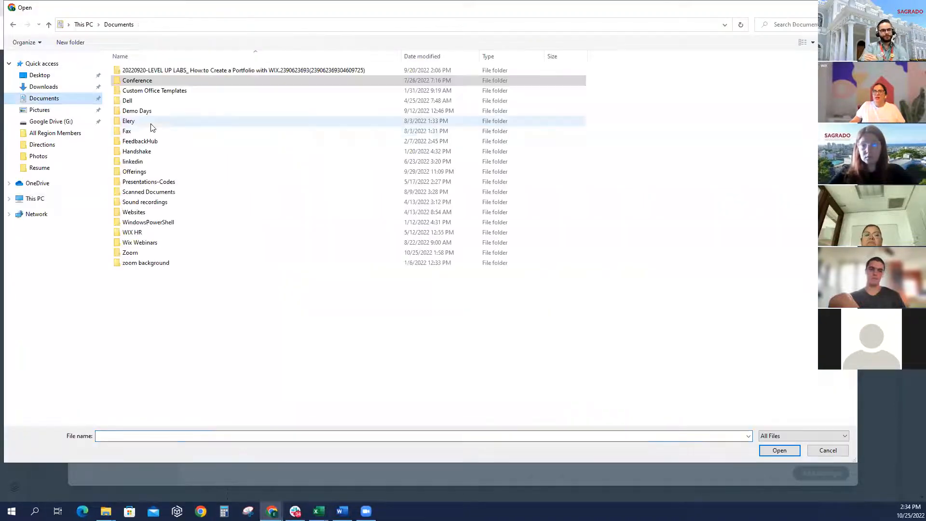
double_click(135, 214)
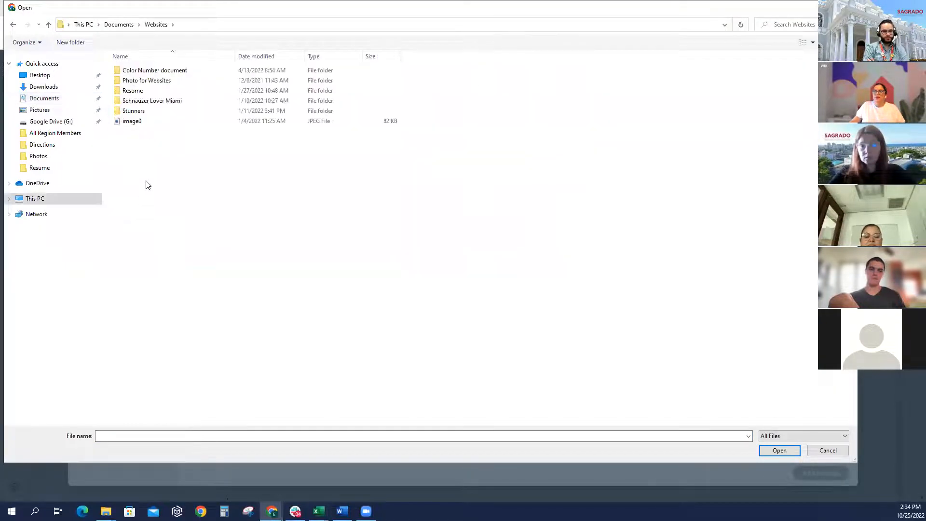
double_click(143, 90)
double_click(153, 71)
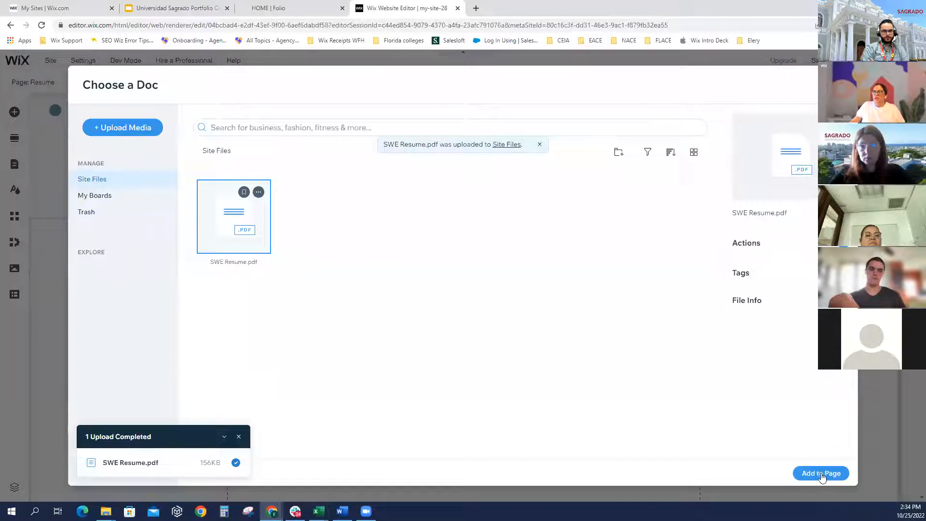
Confirm SWE Resume.pdf as the Download Resume link target and preview the site
left_click(822, 474)
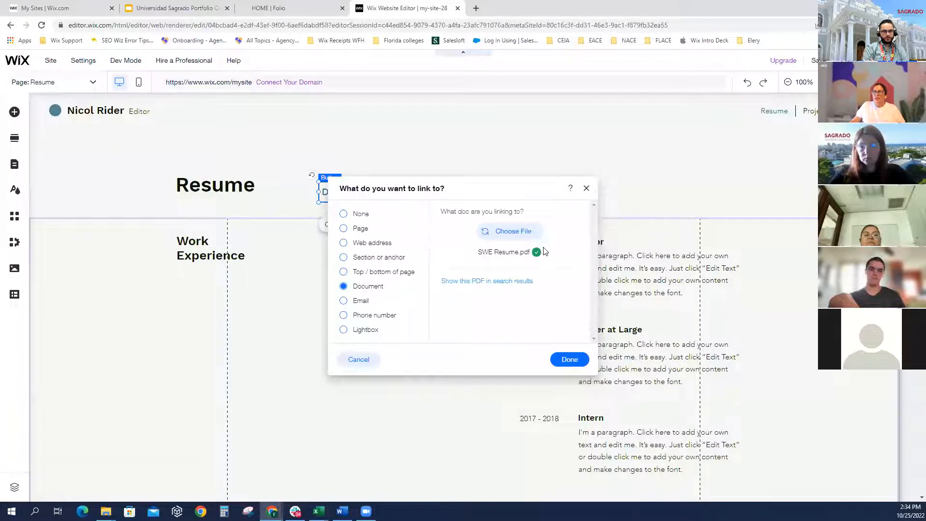
left_click(569, 360)
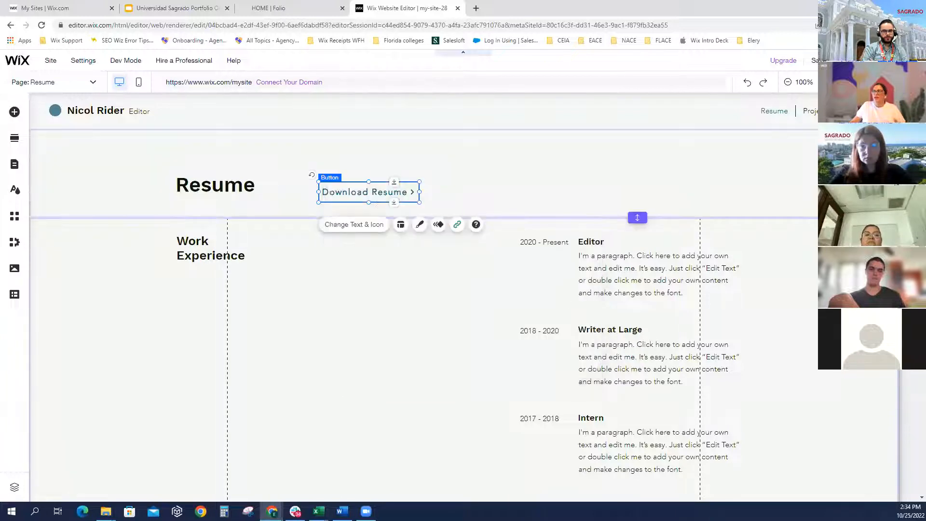
left_click(852, 61)
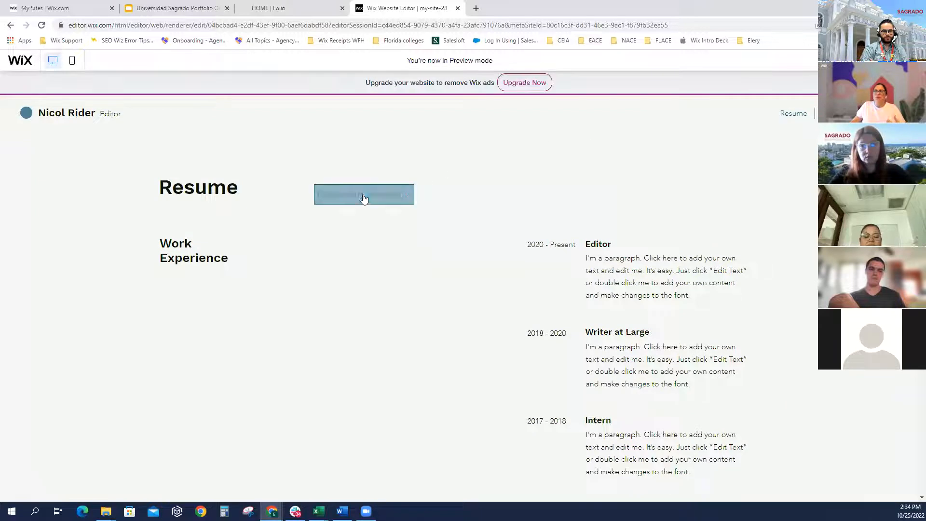
Check that Download Resume opens the PDF, close that tab, and go back to the editor
left_click(361, 198)
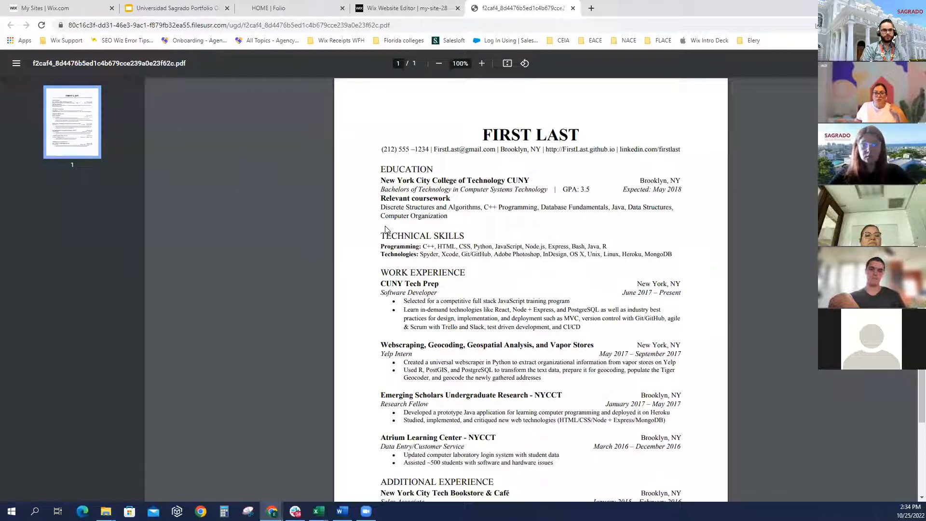
left_click(573, 8)
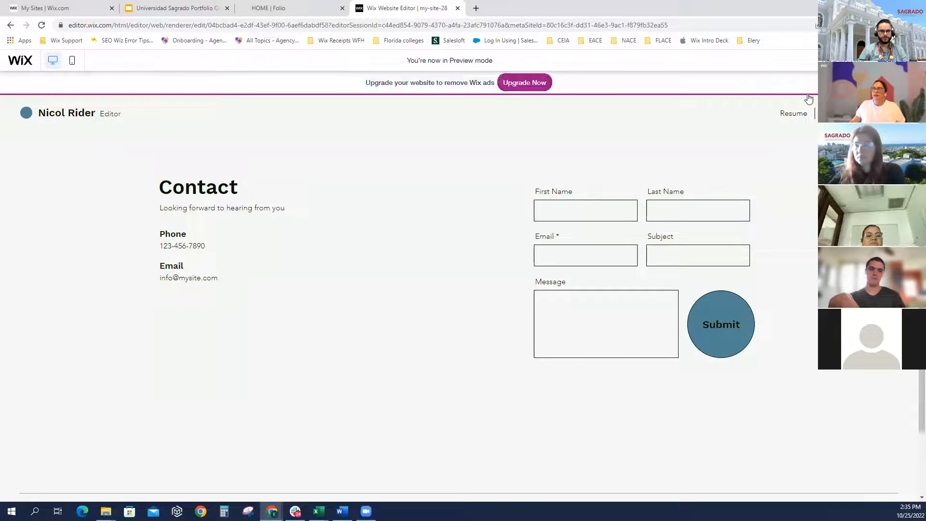
left_click(794, 114)
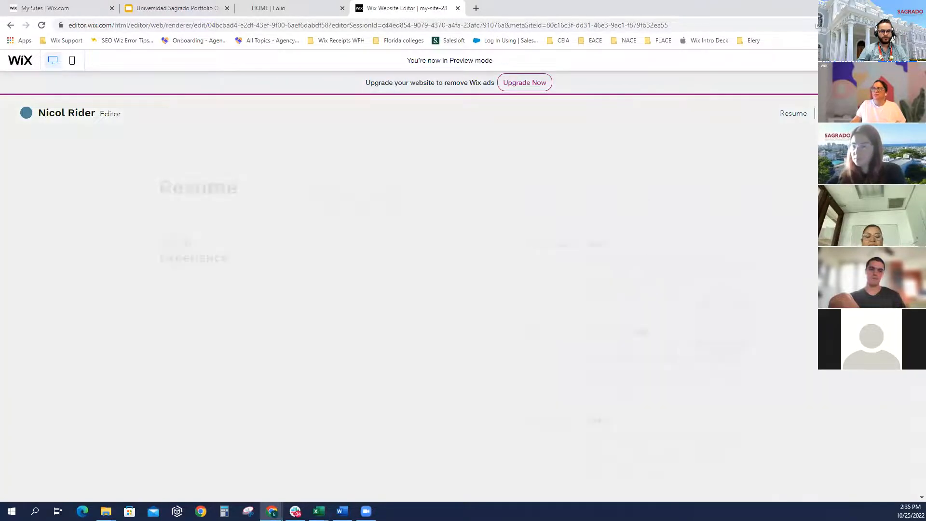
left_click(842, 61)
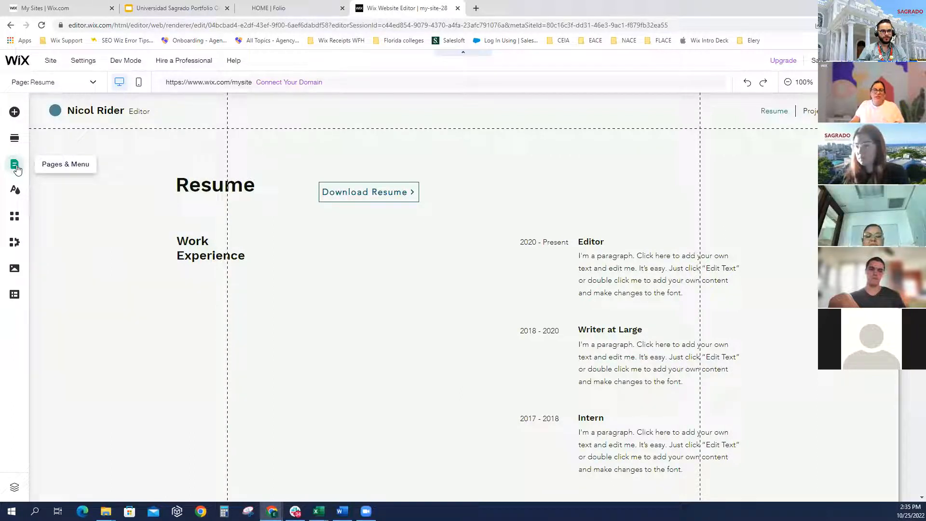
Open the Pages & Menu panel listing Resume, Projects, Contact and Home, dismissing the menus notice
left_click(87, 86)
left_click(52, 190)
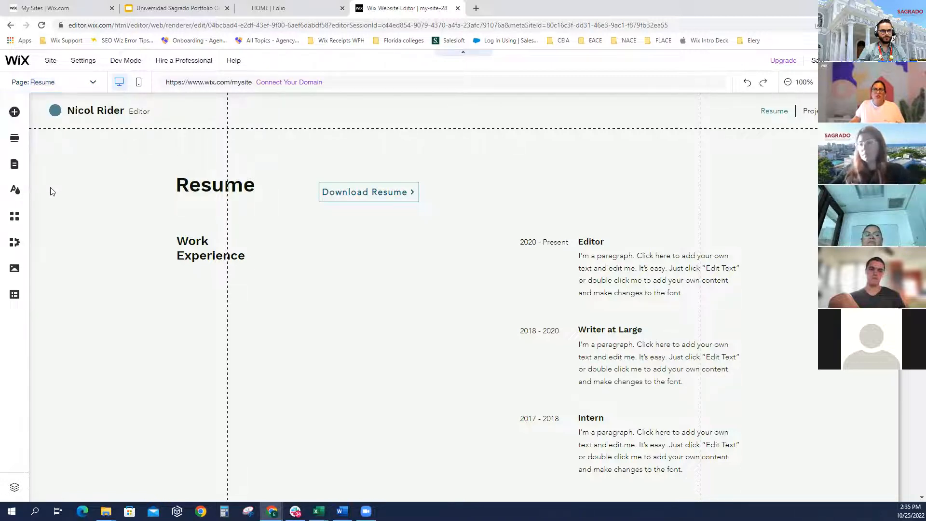
left_click(14, 165)
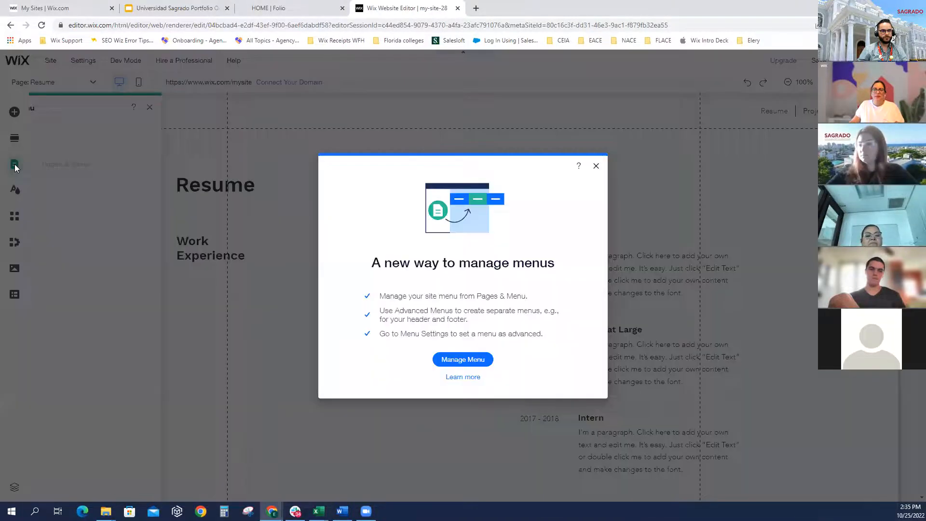
left_click(597, 168)
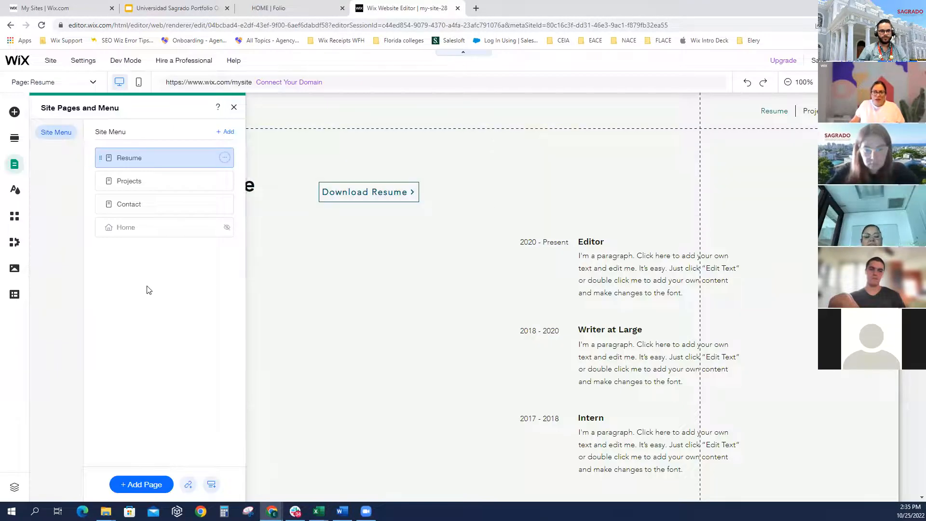
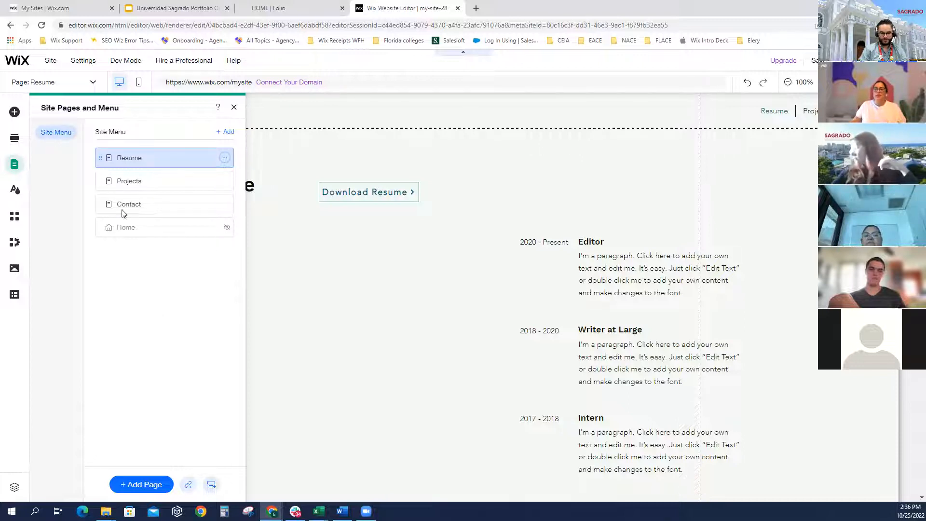
Look over the Projects and Contact pages, then begin adding a new page
left_click(161, 184)
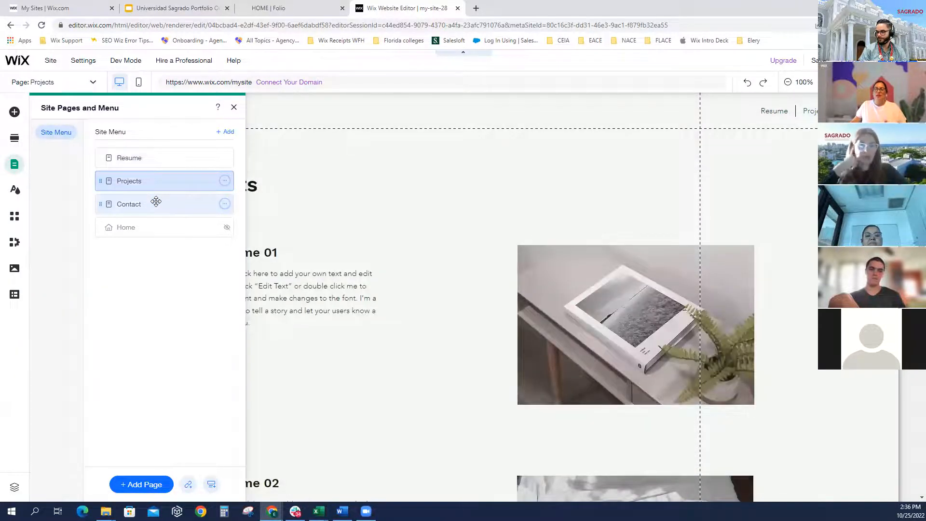
left_click(156, 202)
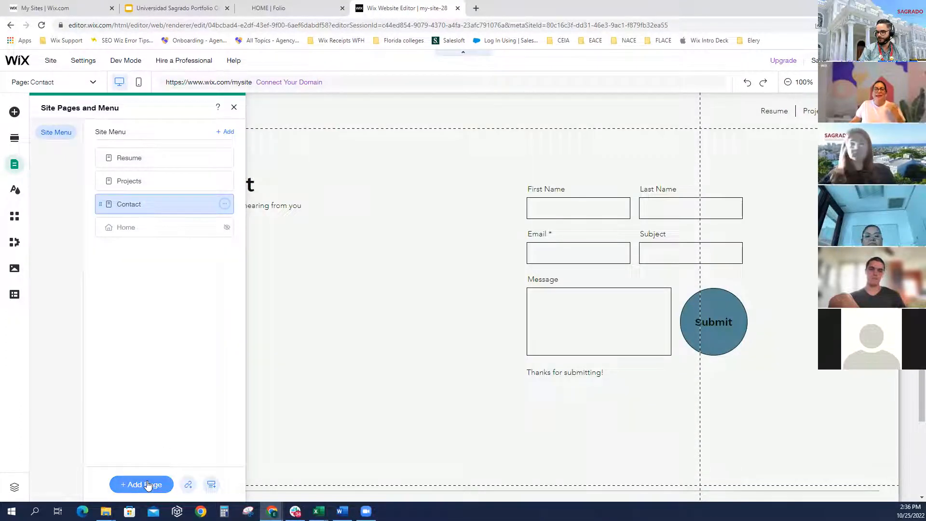
left_click(147, 484)
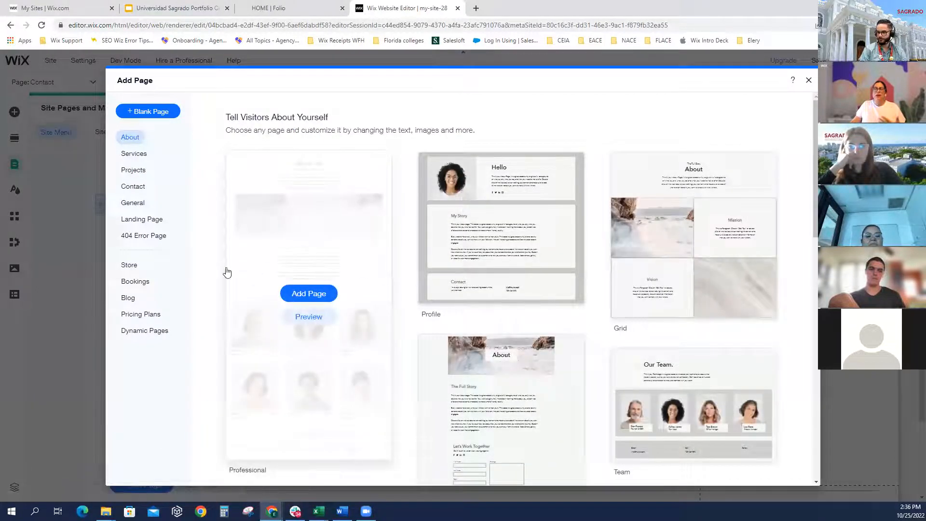
Add a new page using the Masonry template from the Projects category
scroll(214, 270, "down", 3)
scroll(215, 271, "down", 5)
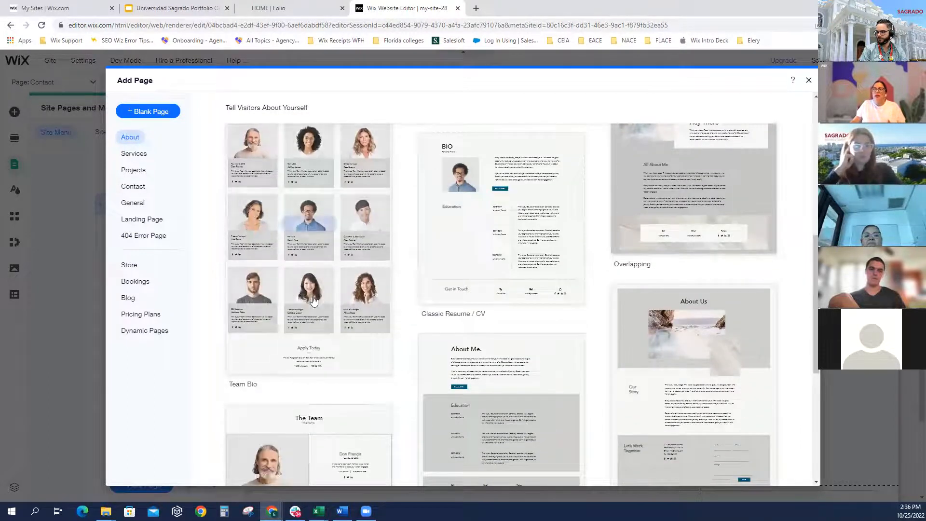
mouse_move(551, 246)
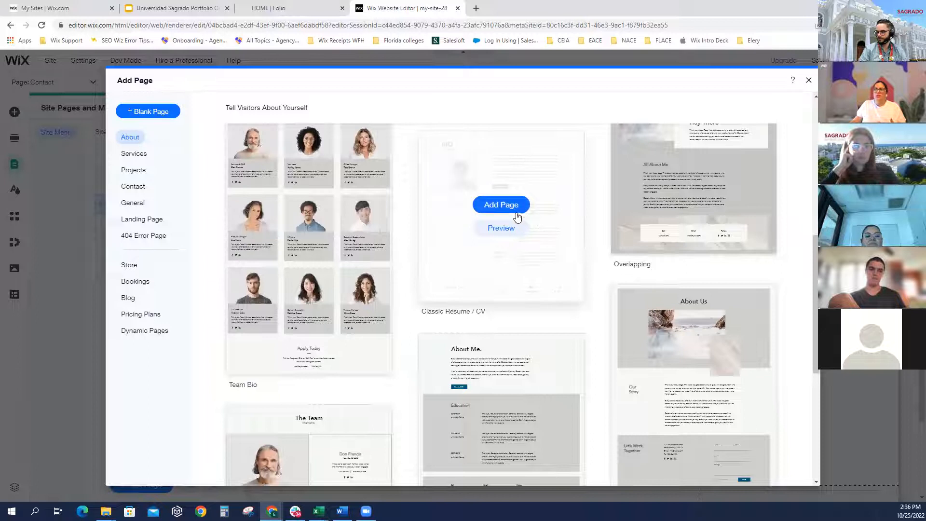
scroll(519, 294, "down", 2)
scroll(523, 290, "down", 2)
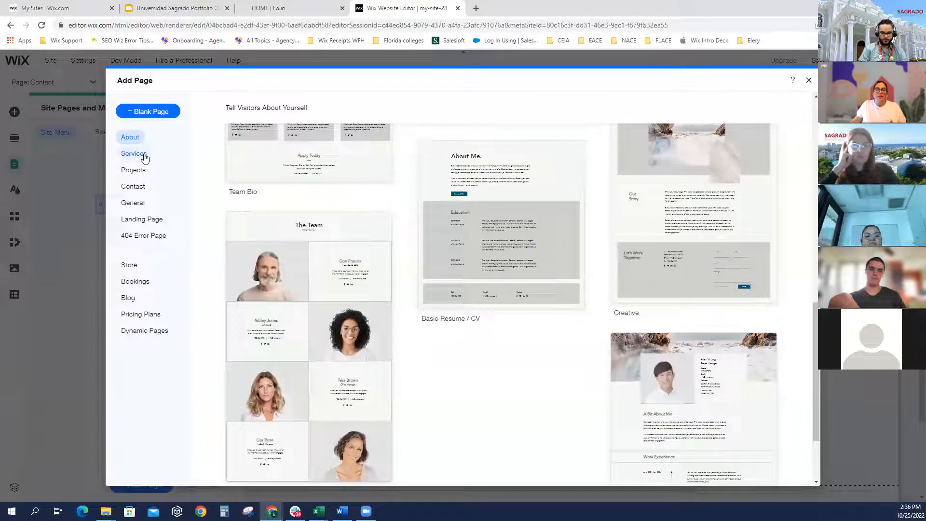
left_click(134, 154)
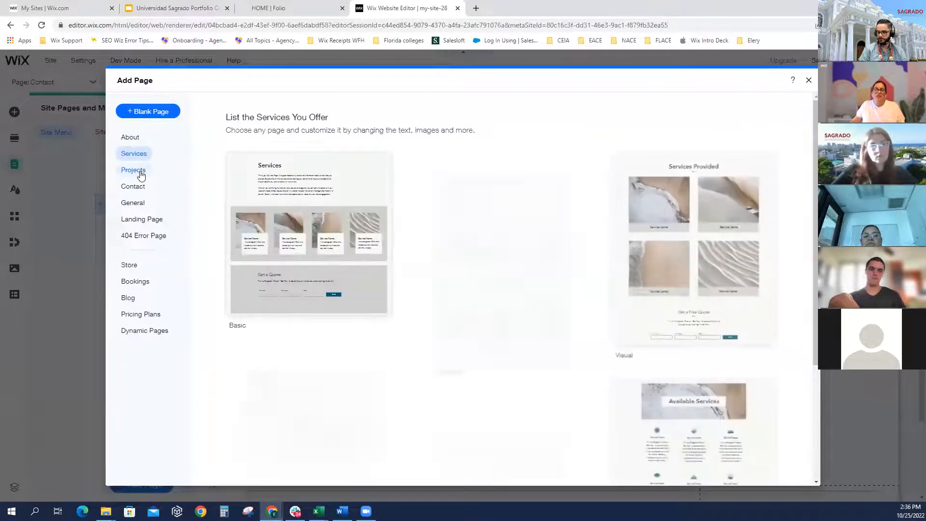
left_click(141, 174)
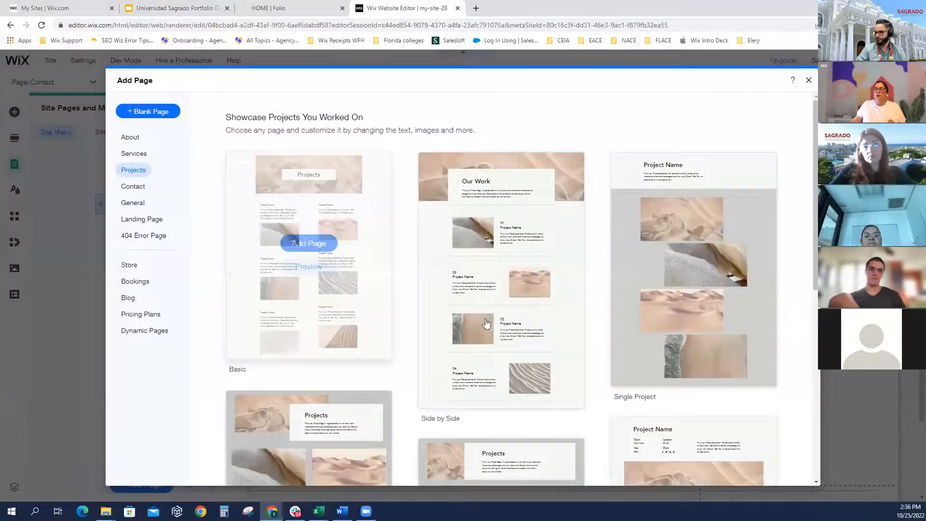
scroll(496, 331, "down", 4)
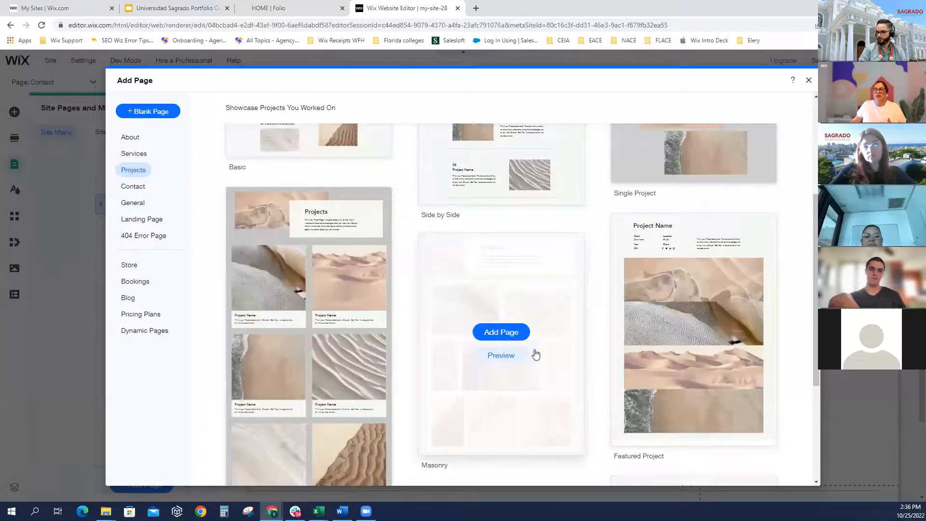
left_click(504, 331)
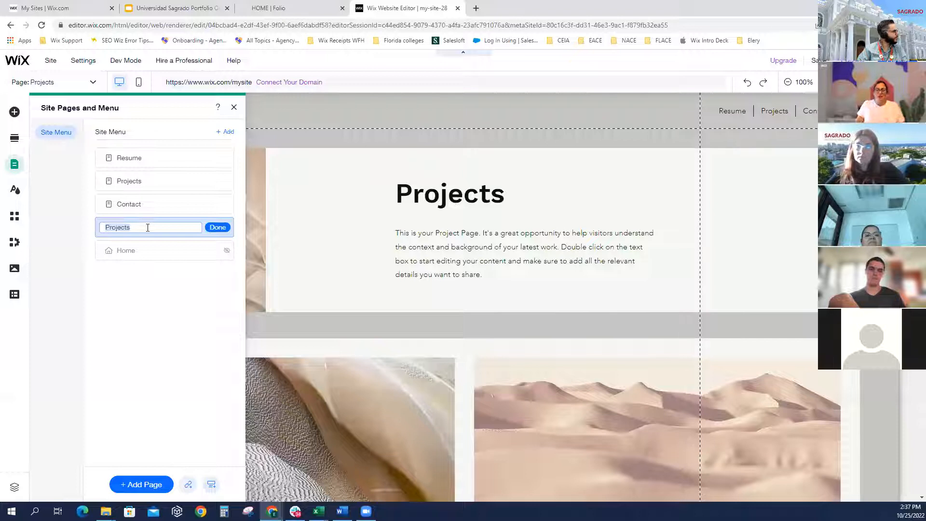
Rename the new page 'Motion Design' and nest it as a subpage under Projects
key("BackSpace")
type("Motion ")
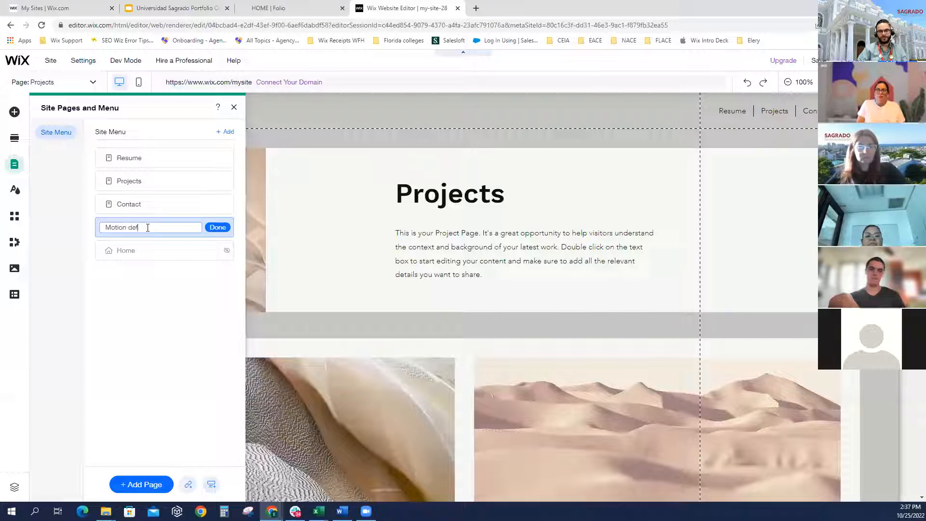
type("Desig")
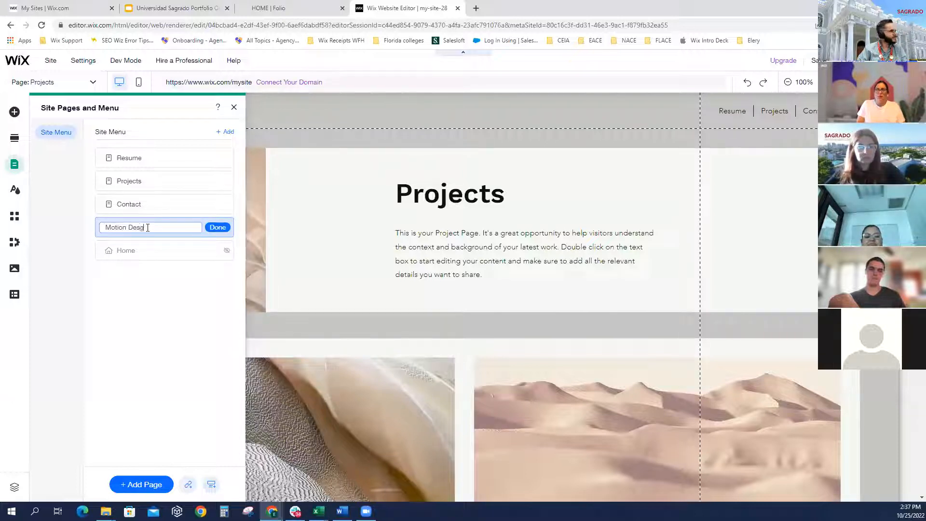
type("n")
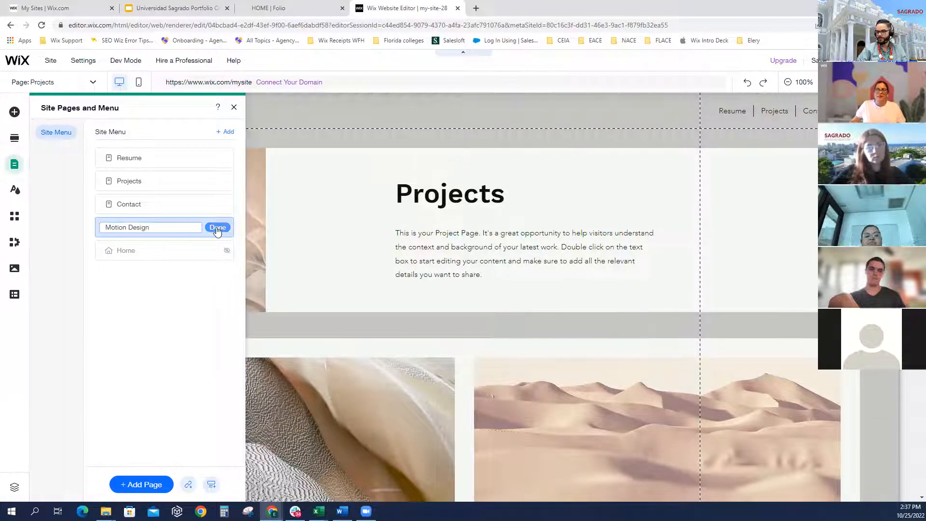
left_click(217, 229)
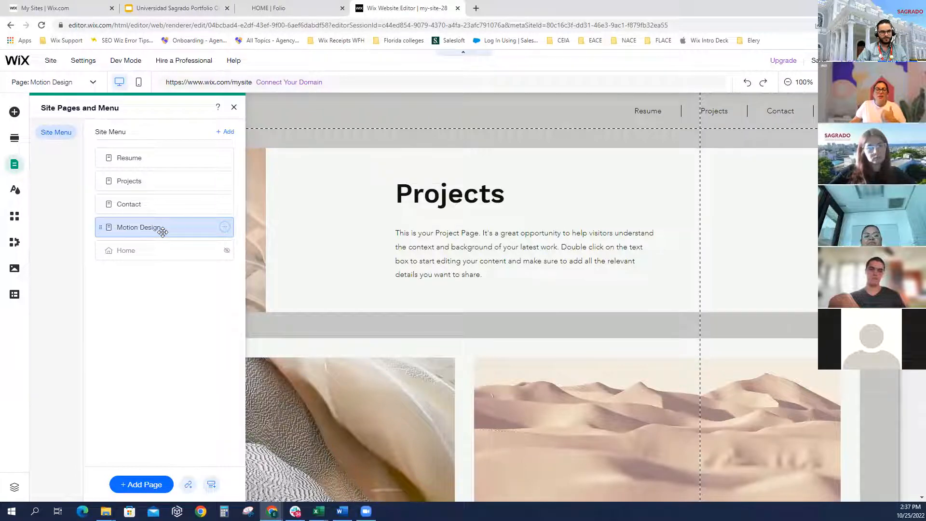
left_click_drag(163, 232, 211, 204)
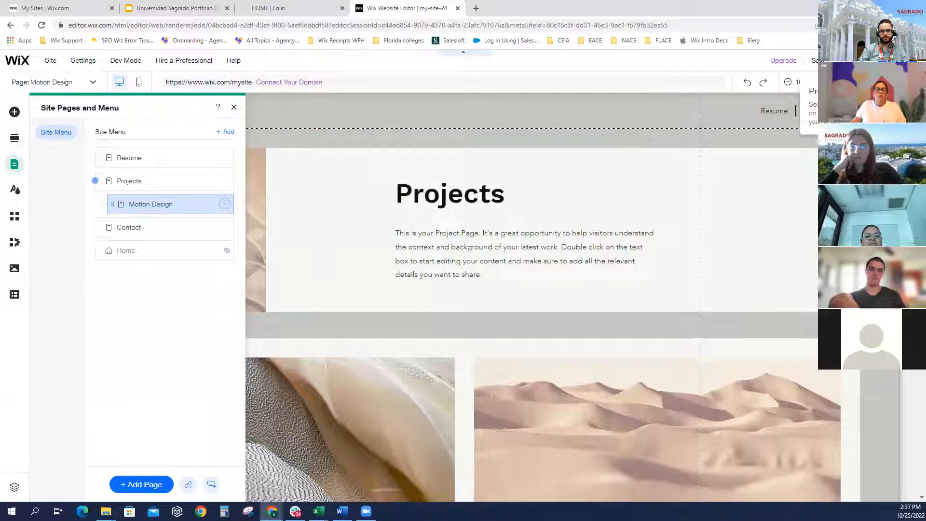
left_click(853, 61)
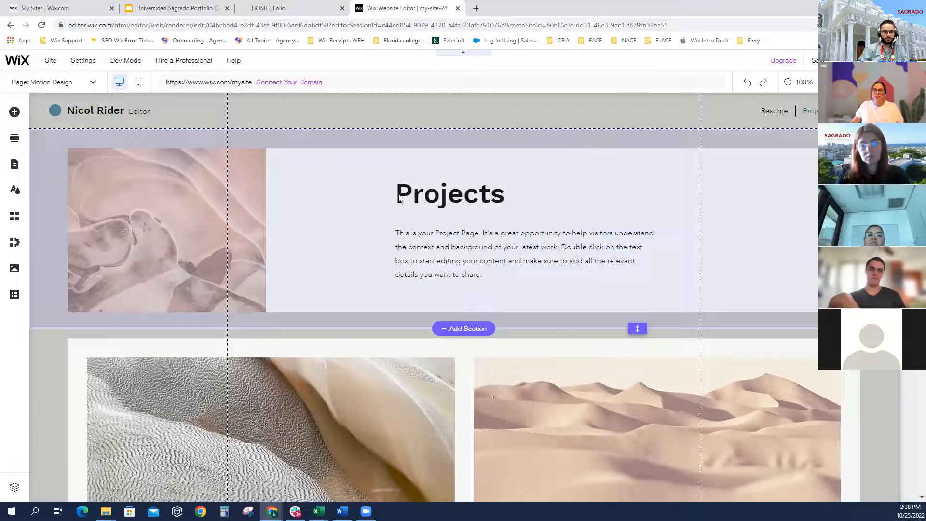
Change the page heading text from 'Projects' to 'Motion Design'
left_click(429, 193)
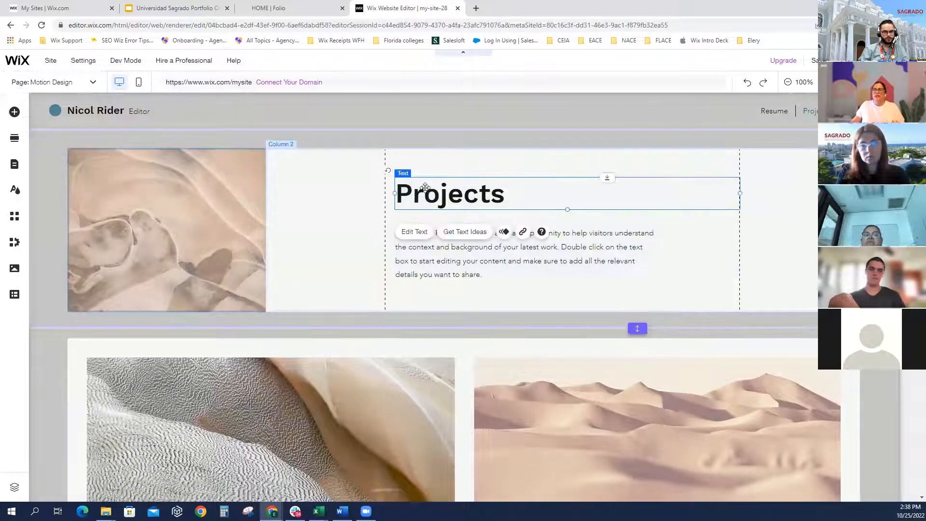
left_click(415, 232)
type("Motion")
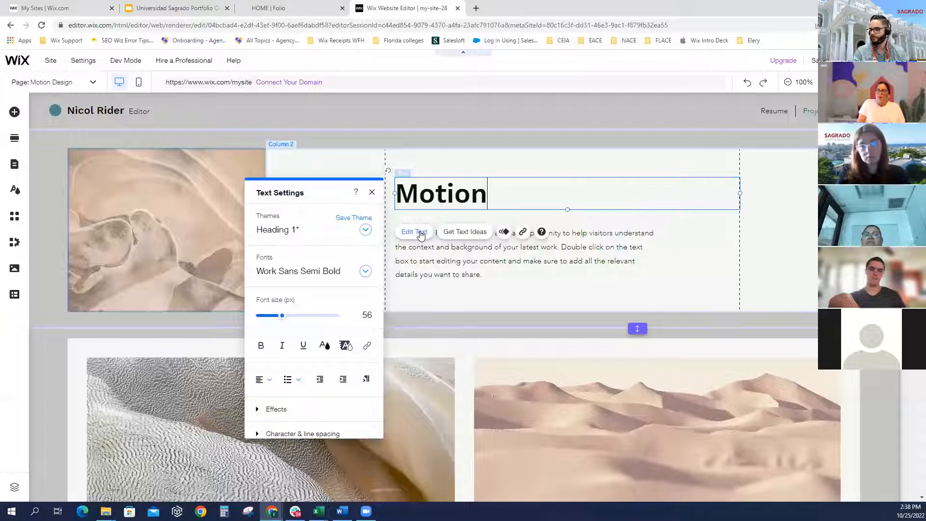
type("ign")
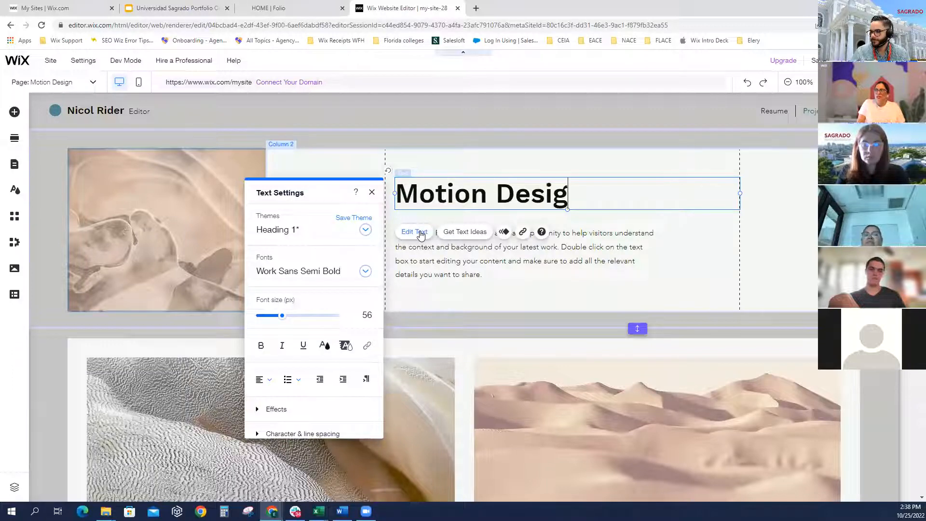
left_click(477, 259)
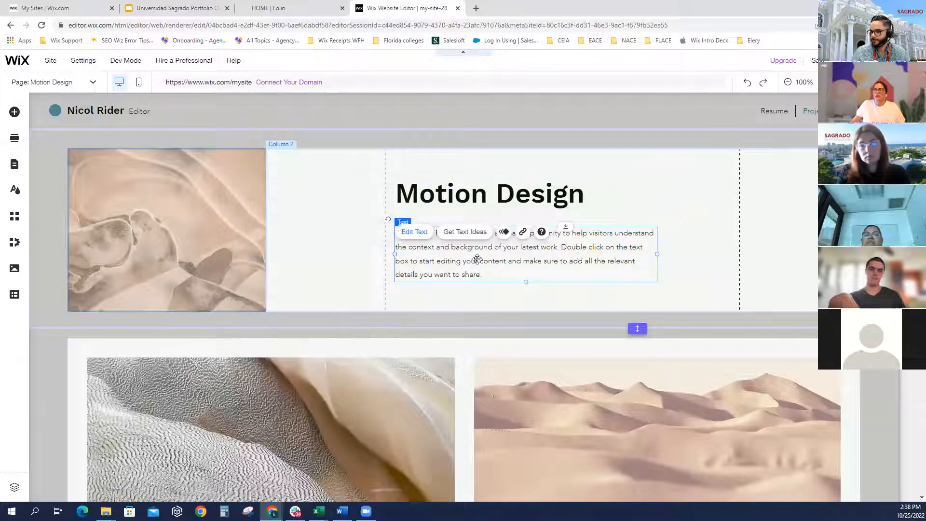
left_click(220, 240)
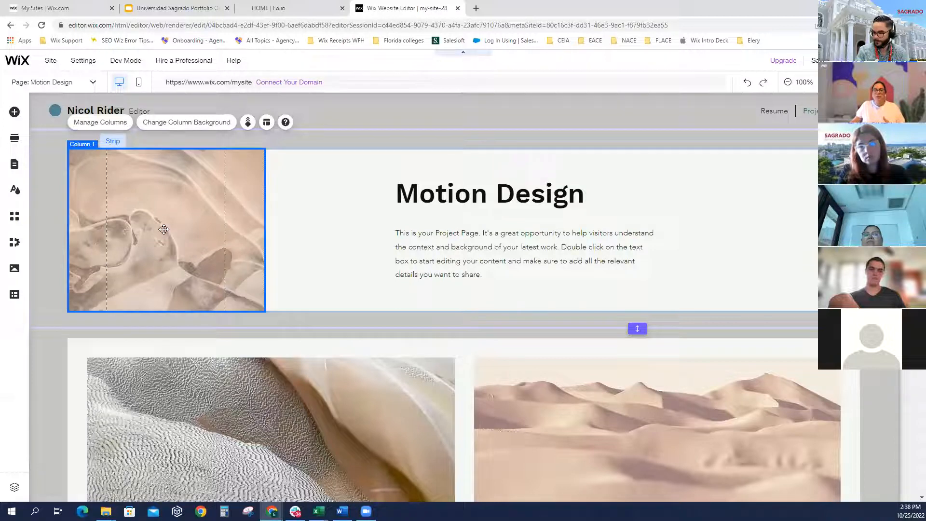
Try a light blue column colour, then set it back to near-white
left_click(209, 124)
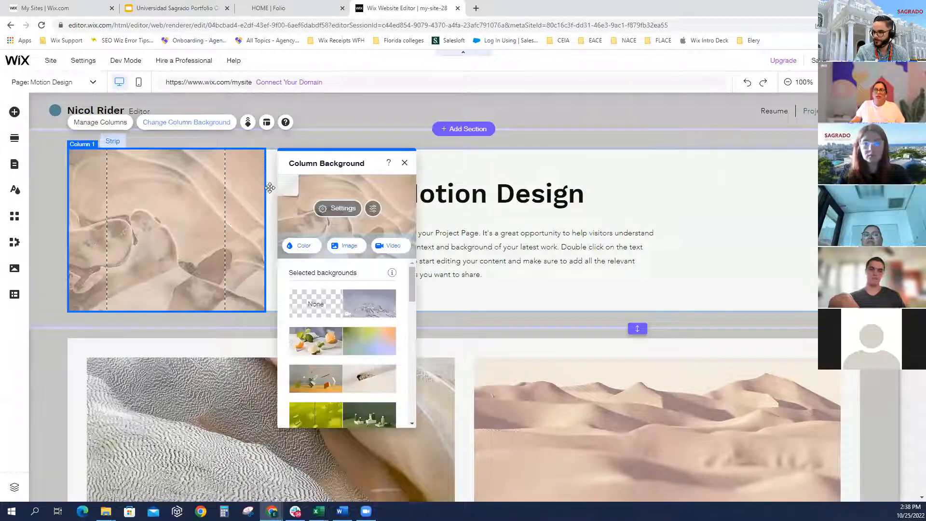
left_click(304, 250)
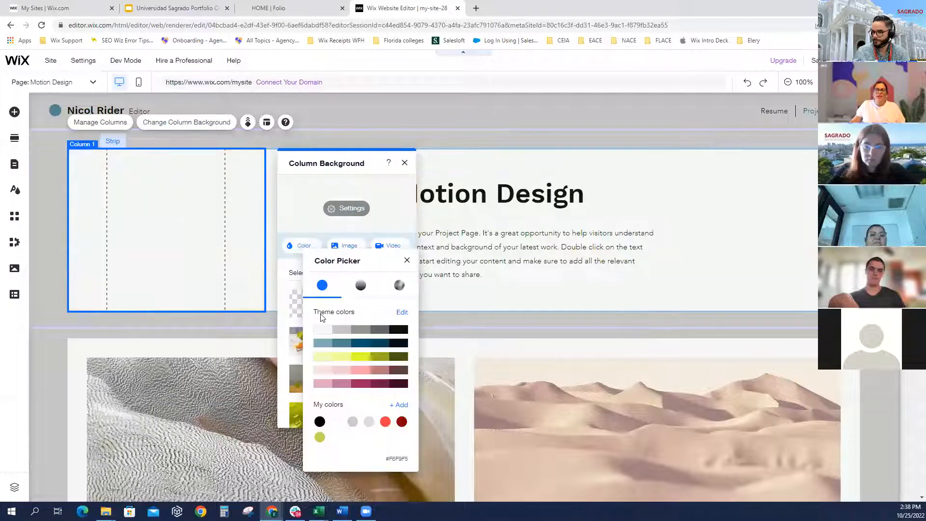
left_click(326, 344)
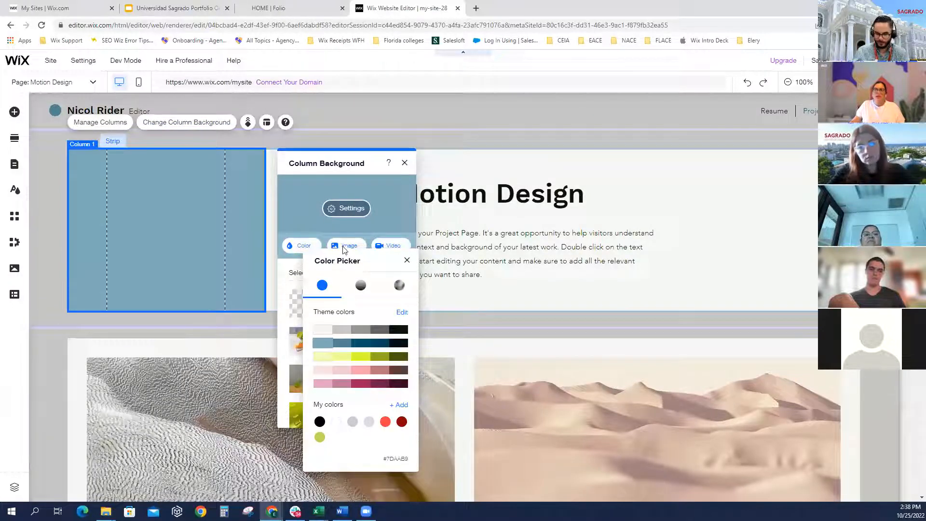
left_click(322, 330)
Search images for 'de' and apply the Designer's World image as the column background
left_click(345, 246)
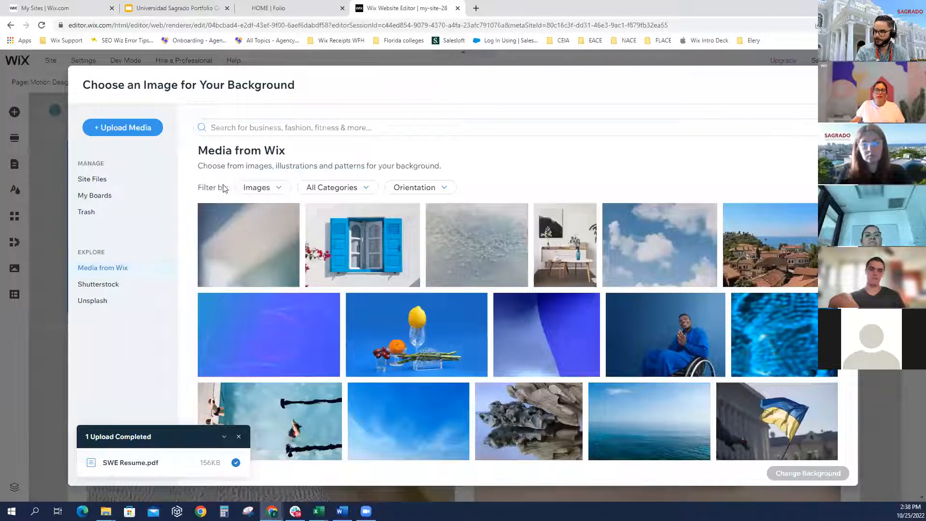
left_click(371, 128)
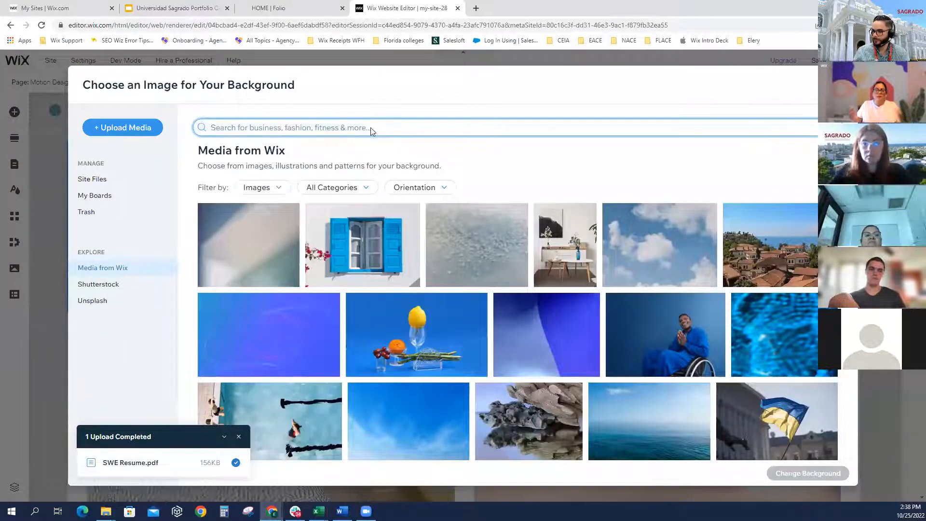
type("design")
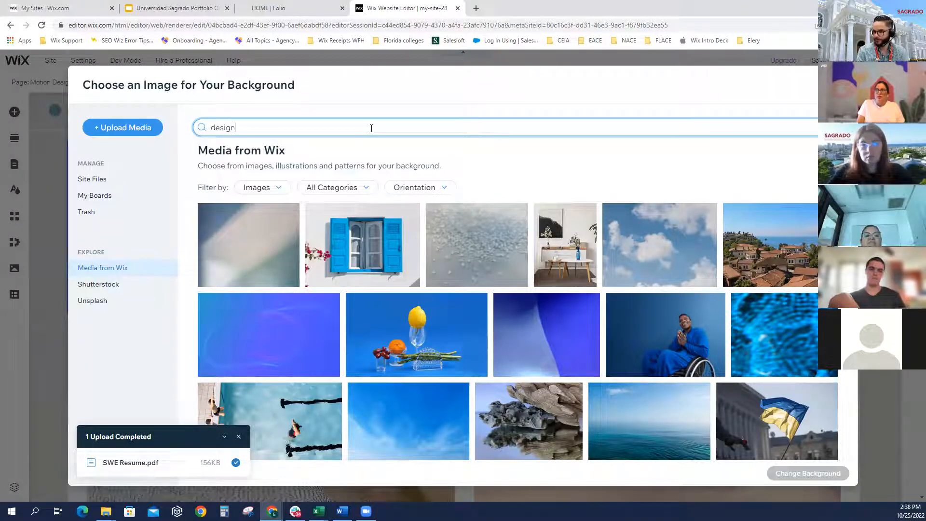
key("Return")
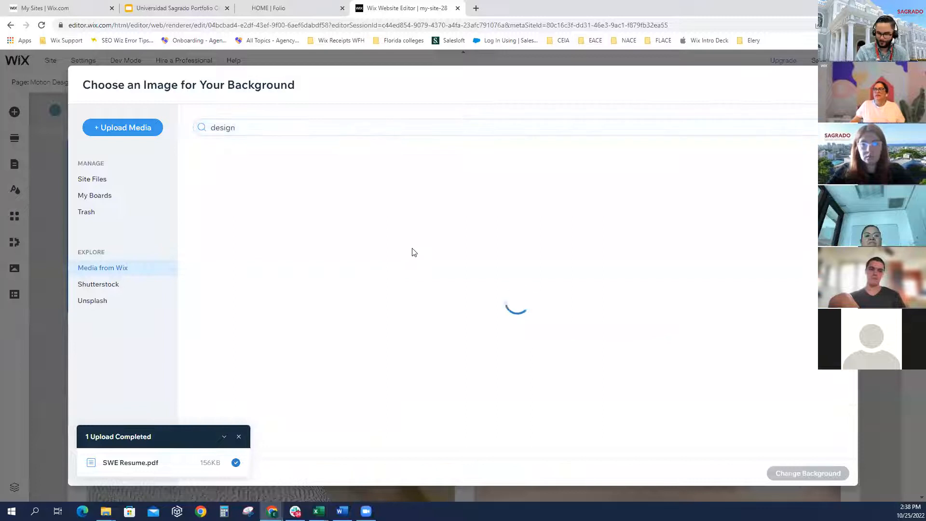
scroll(396, 260, "down", 4)
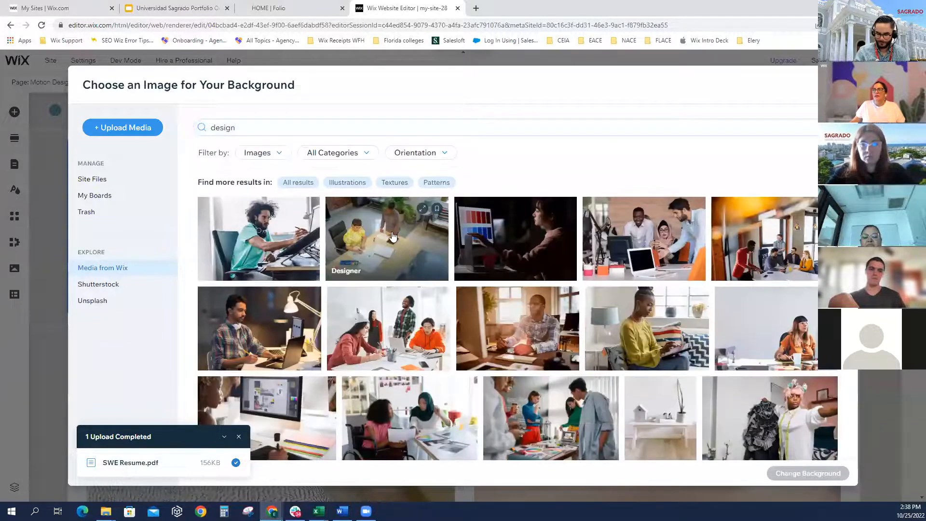
scroll(379, 241, "down", 2)
scroll(379, 242, "up", 1)
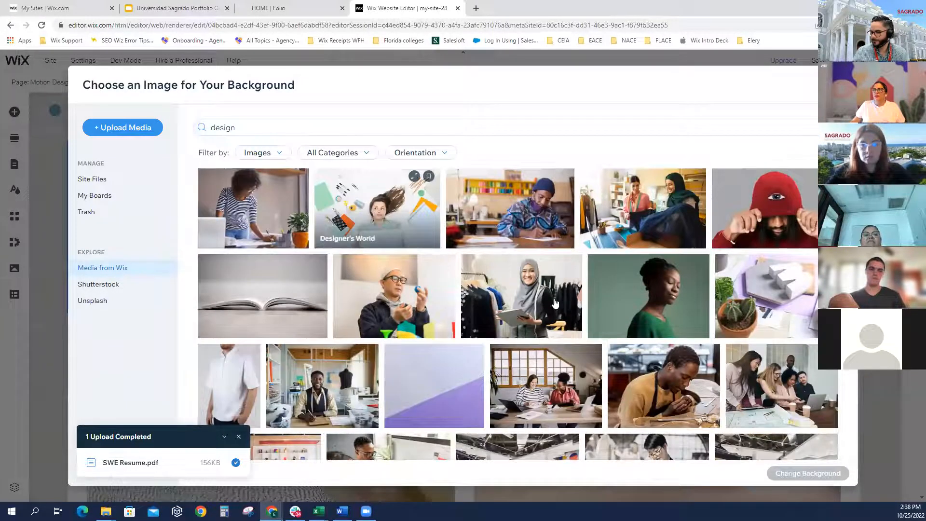
left_click(379, 226)
left_click(785, 474)
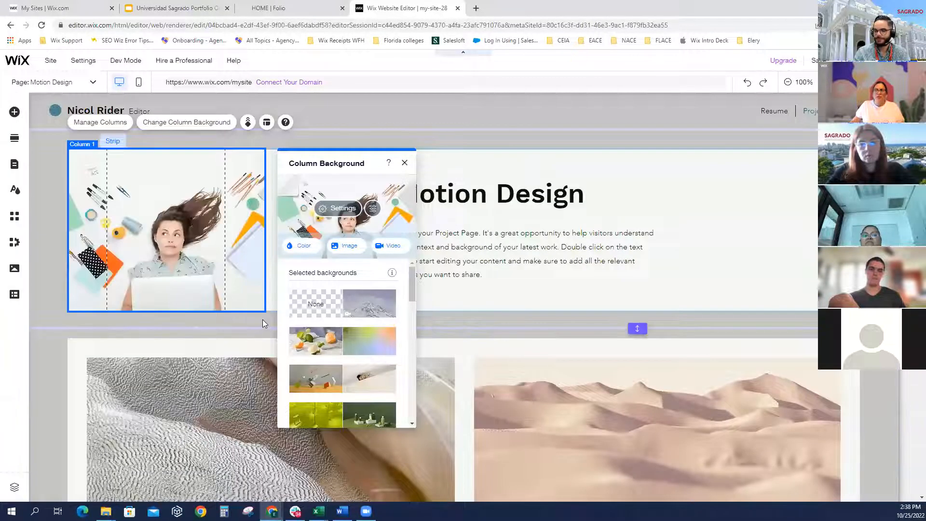
Replace it with the Colliding Balls video found by searching 'ball', then preview
left_click(394, 247)
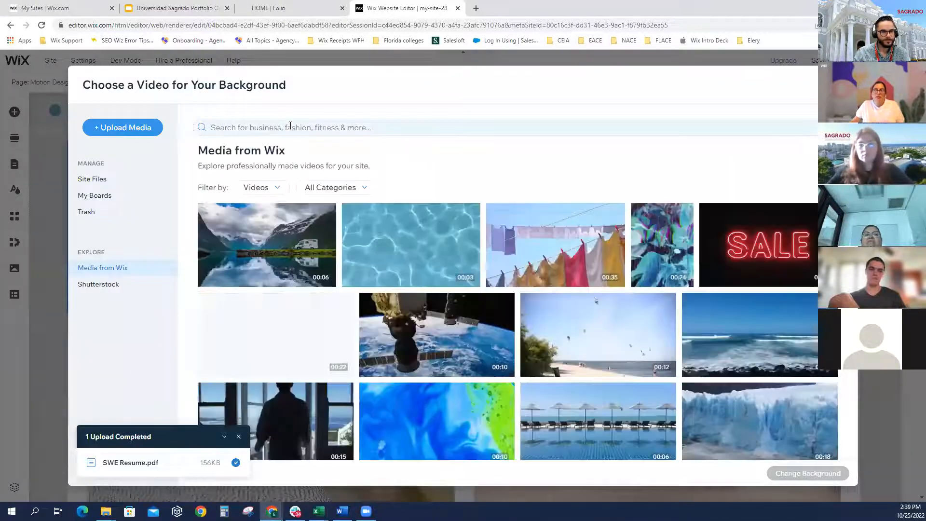
left_click(291, 127)
type("ball")
key("Return")
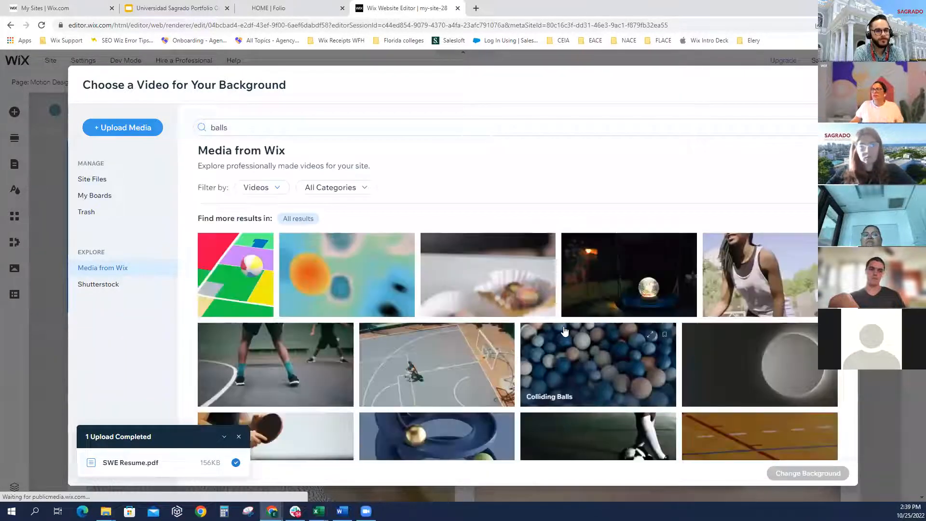
scroll(497, 290, "down", 3)
left_click(611, 280)
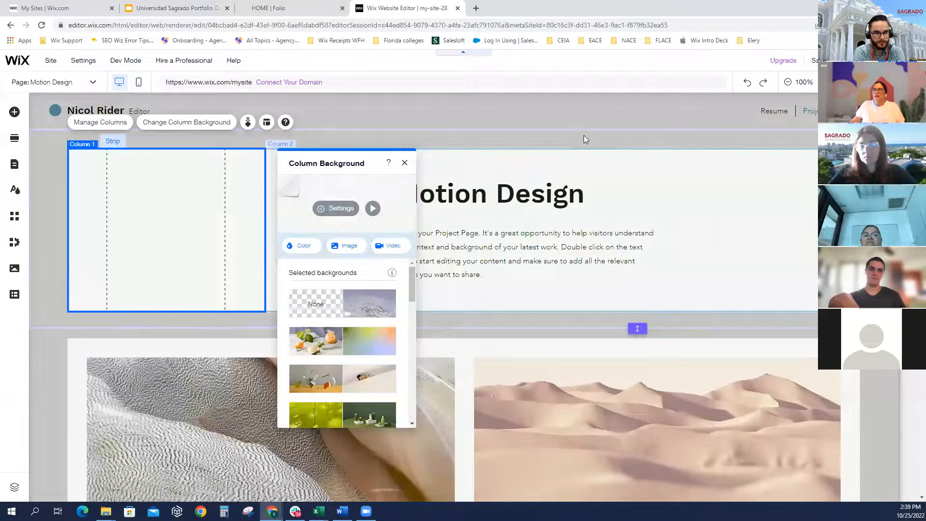
left_click(583, 136)
left_click(853, 61)
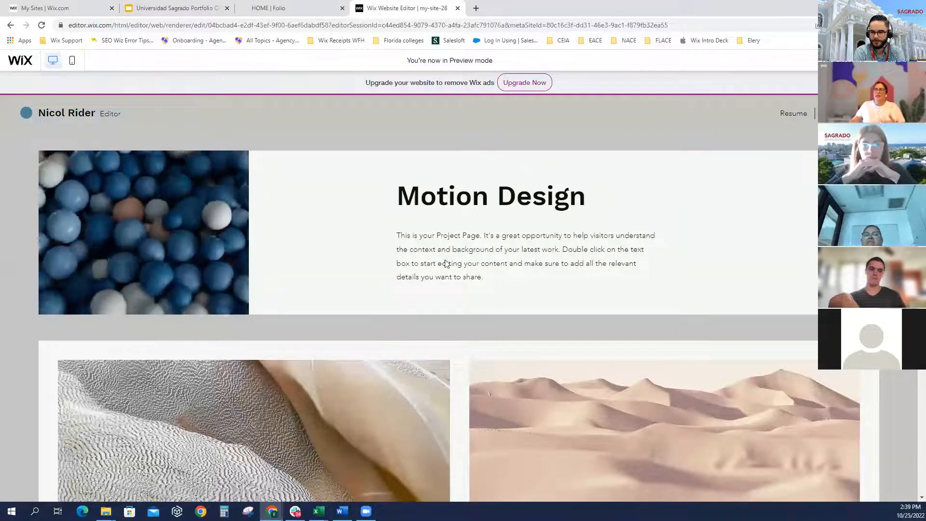
scroll(458, 263, "down", 3)
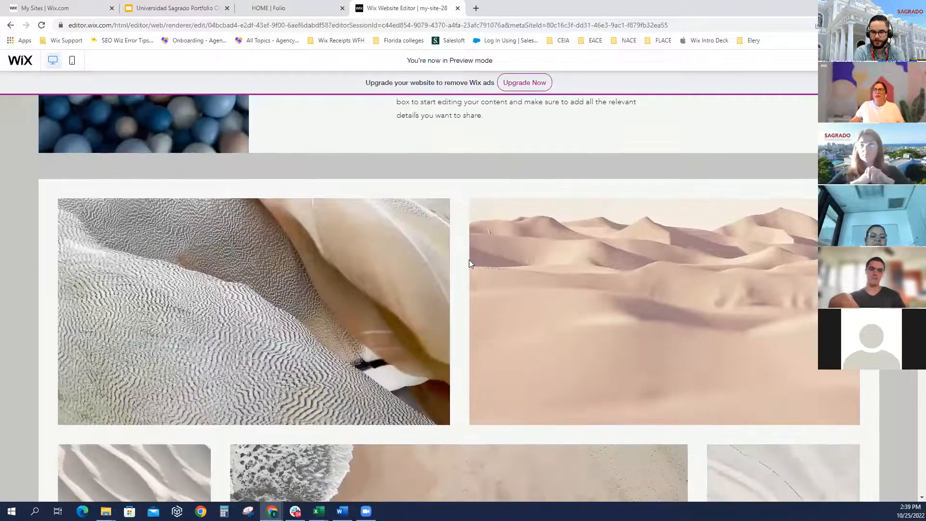
scroll(471, 263, "down", 7)
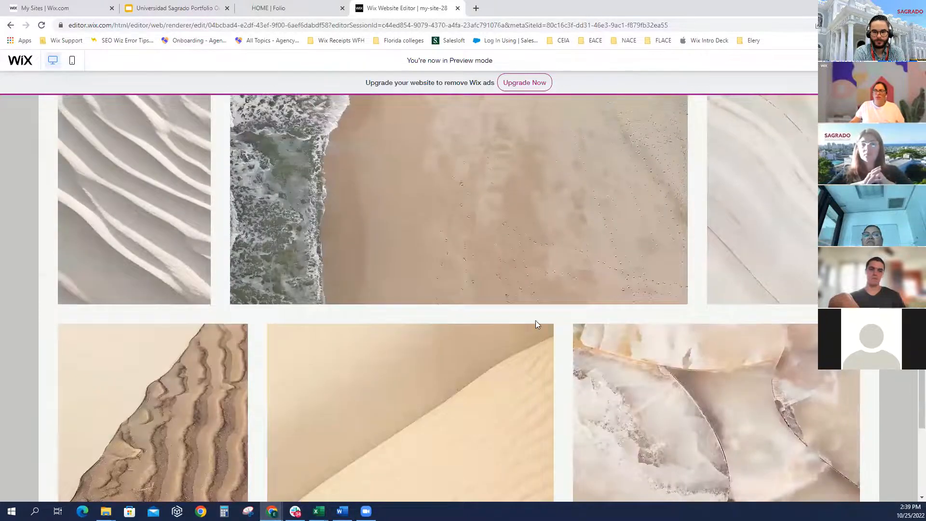
scroll(535, 321, "up", 11)
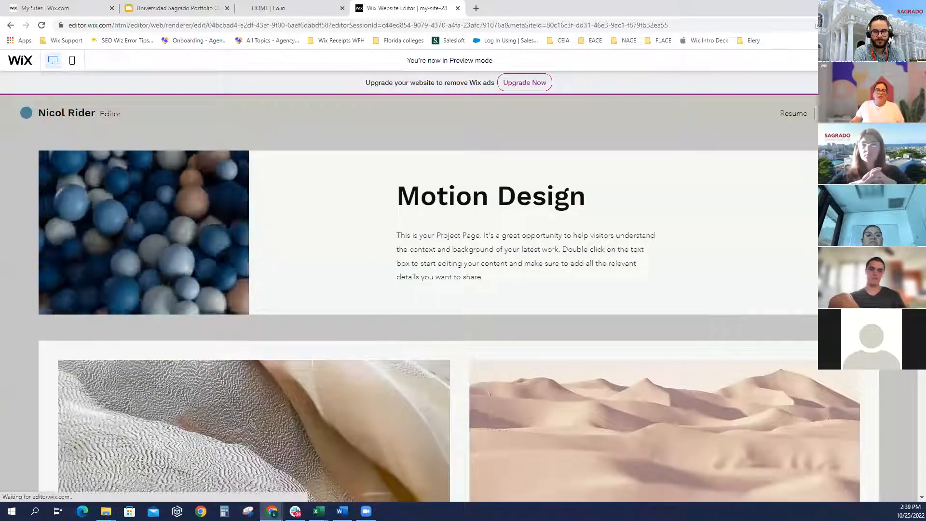
scroll(267, 337, "down", 2)
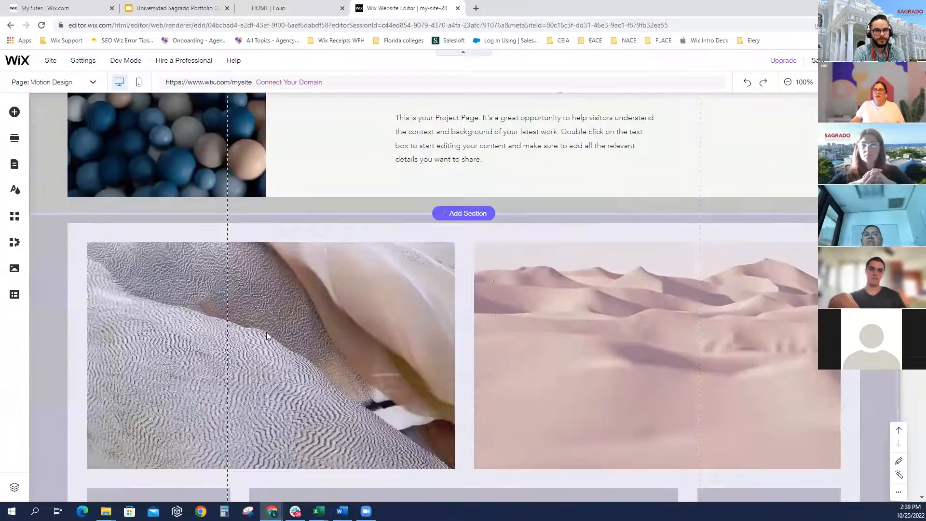
Set the citrus still-life photo as the gallery strip's first-column background
left_click(294, 310)
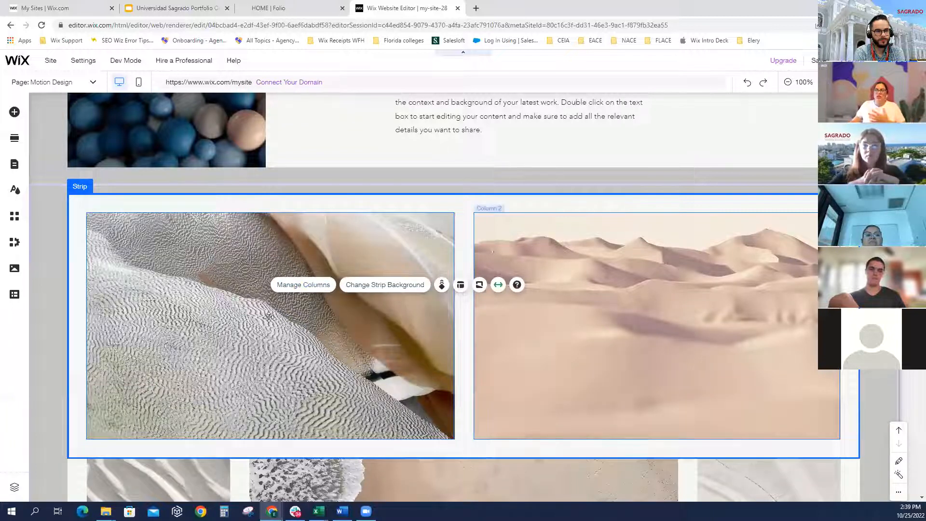
left_click(332, 270)
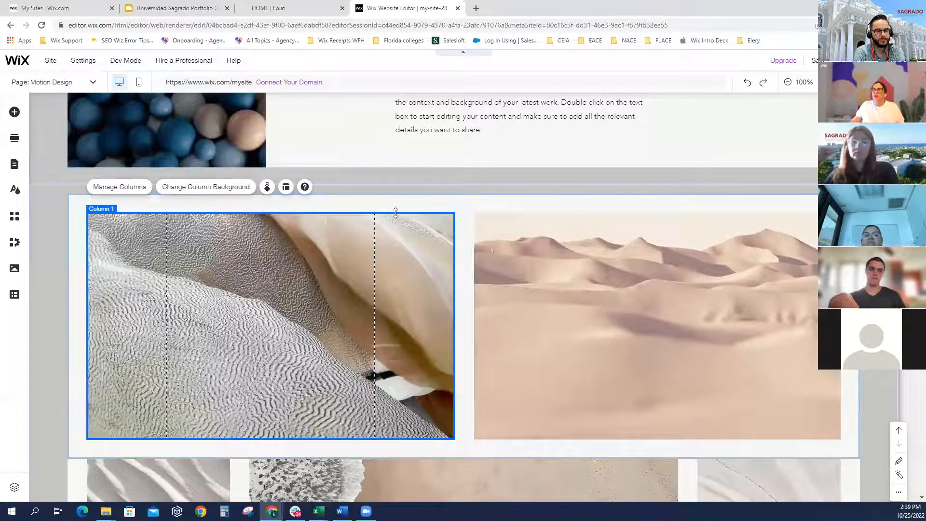
left_click(405, 200)
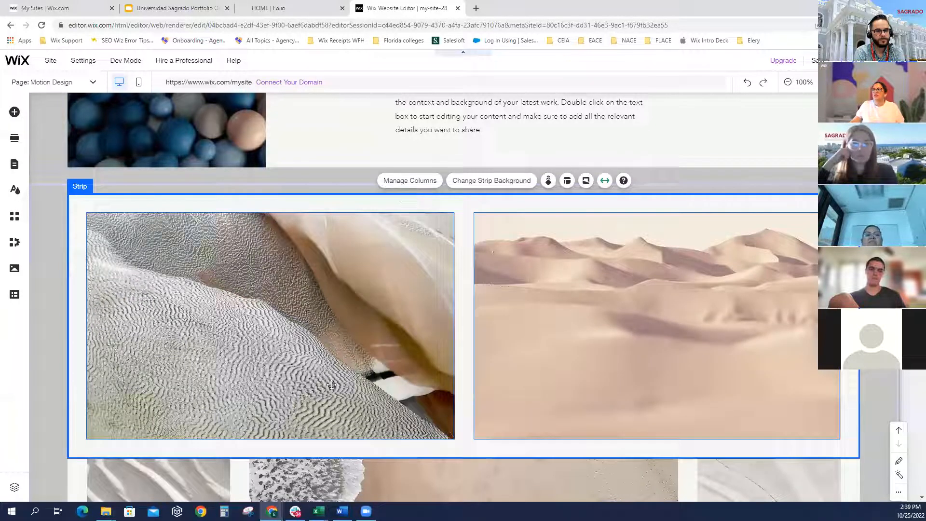
left_click(294, 284)
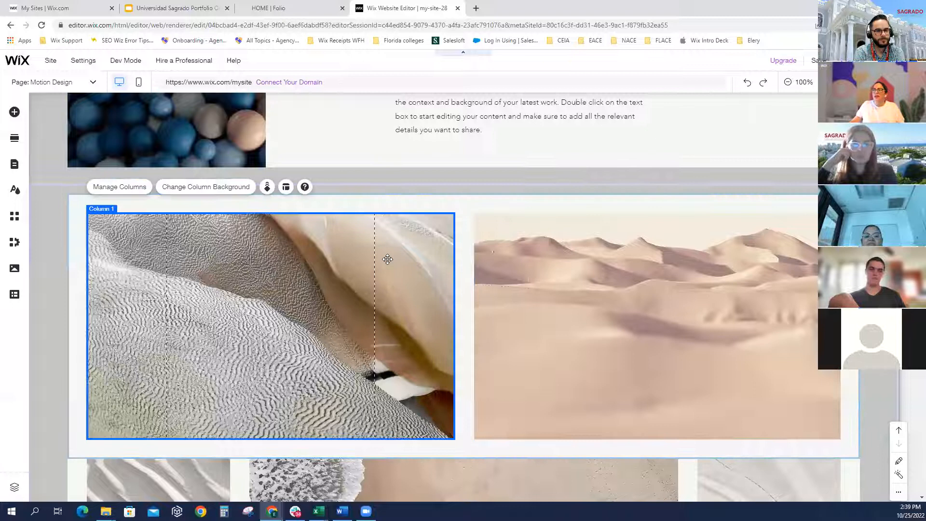
left_click(211, 187)
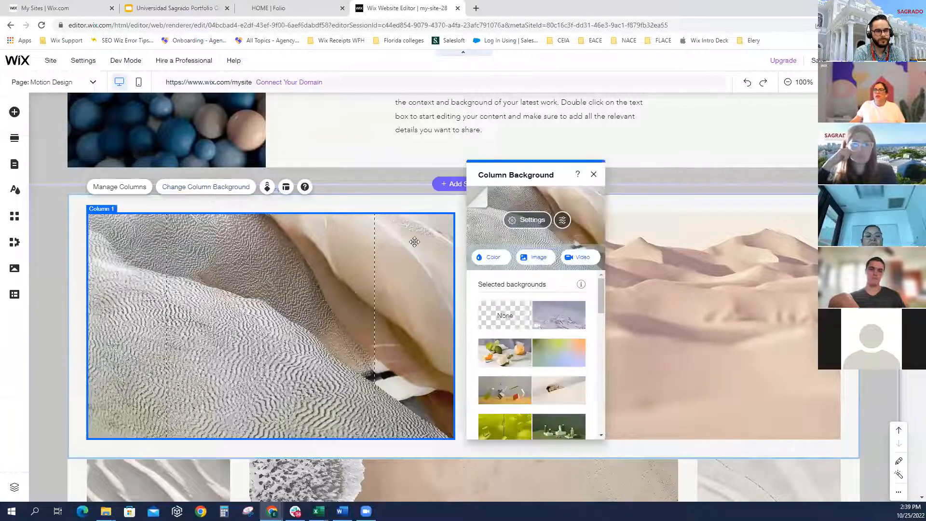
left_click(517, 359)
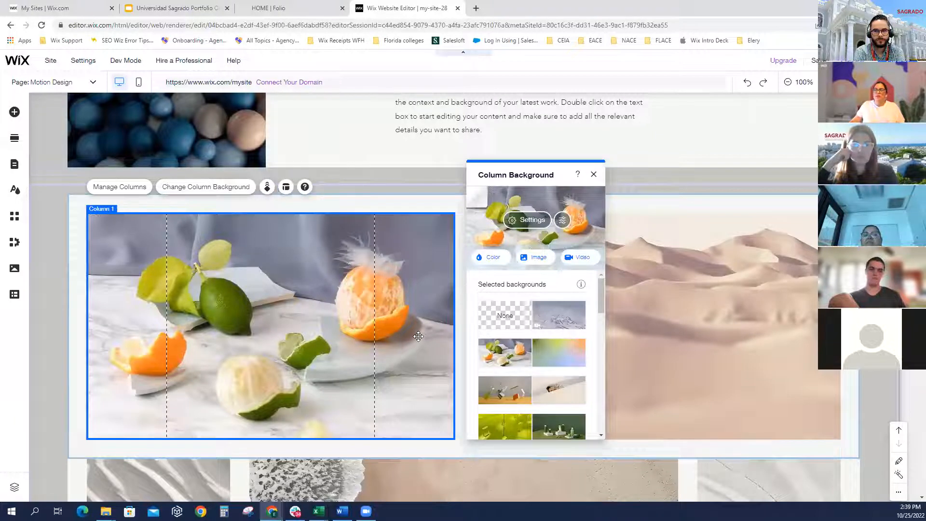
scroll(415, 333, "down", 5)
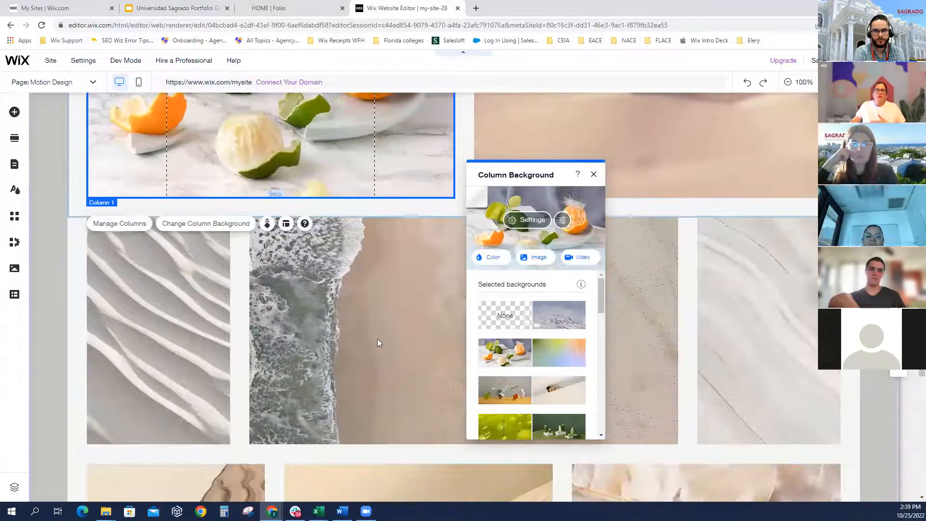
left_click(378, 339)
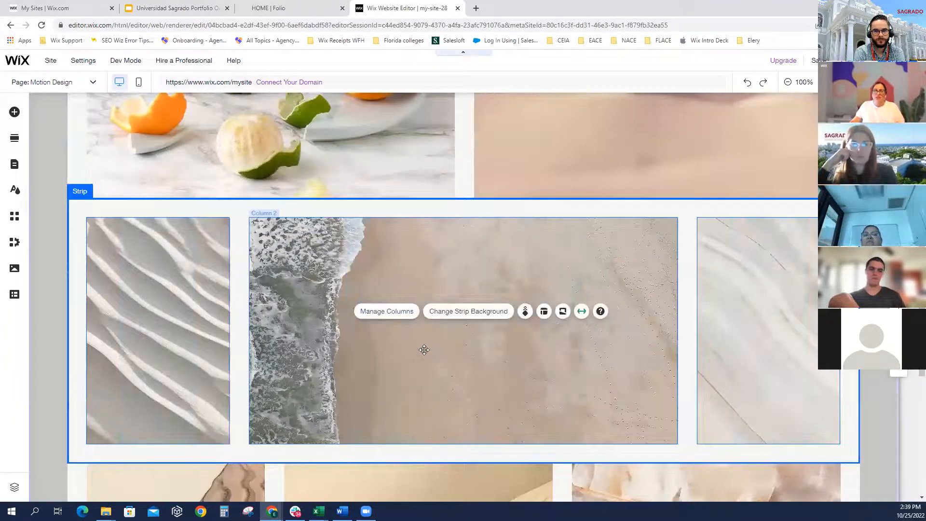
scroll(424, 350, "up", 6)
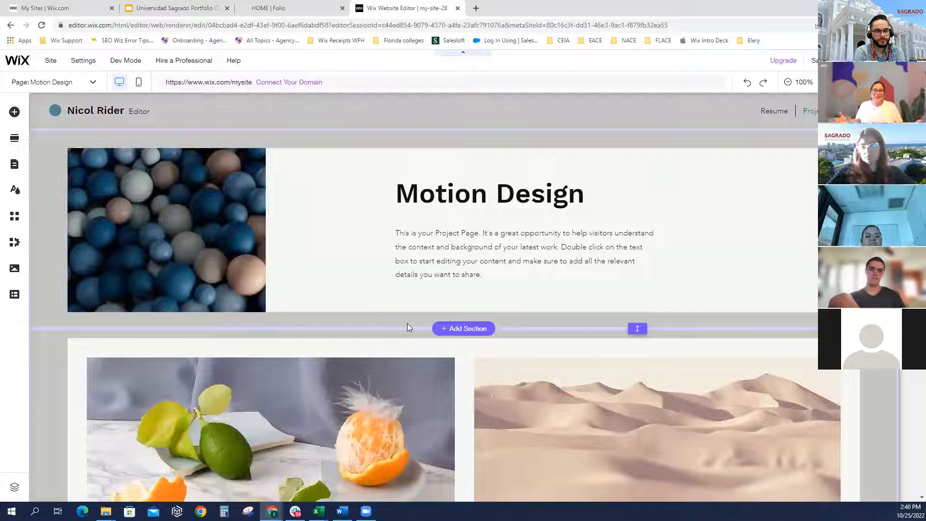
Open the Home page, with its portrait and Resume, Projects, Contact circles, for editing
left_click(14, 164)
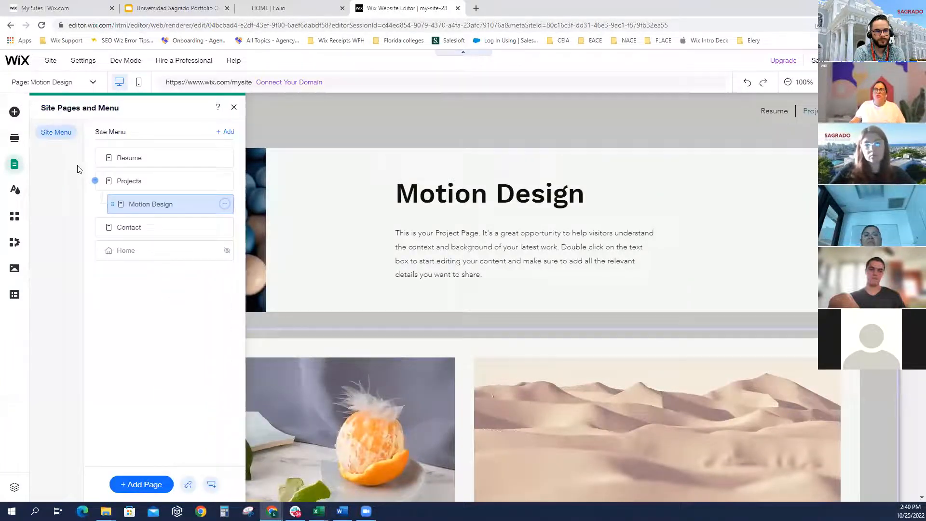
left_click(126, 257)
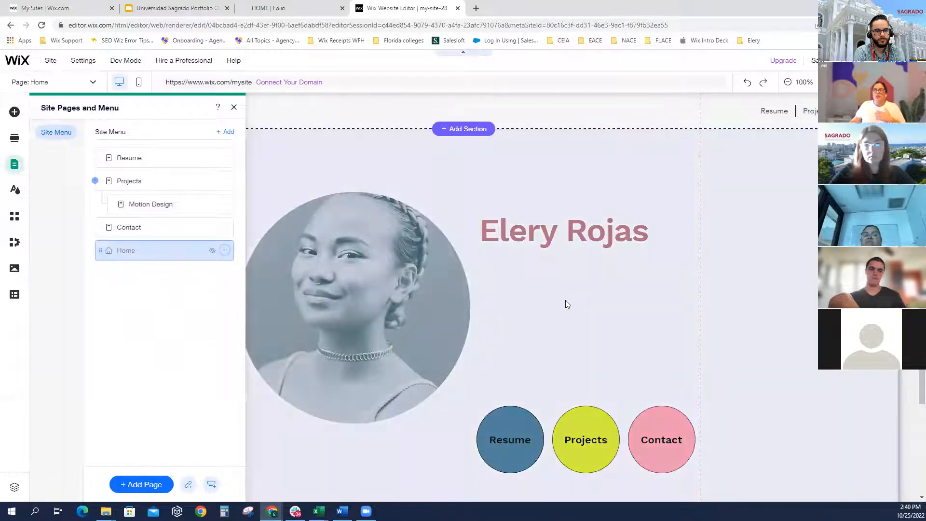
left_click(564, 303)
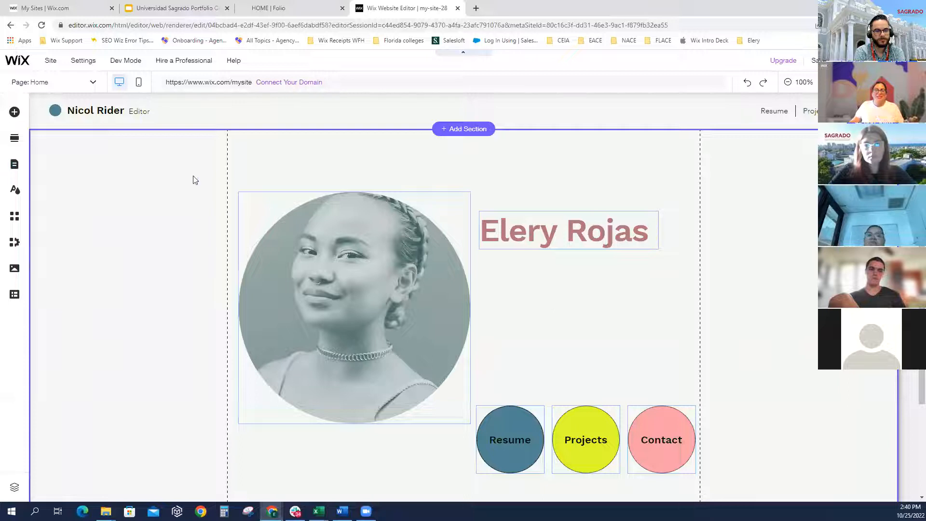
Drag a Themed Text paragraph onto the Home page beside the portrait, below the name
left_click(15, 114)
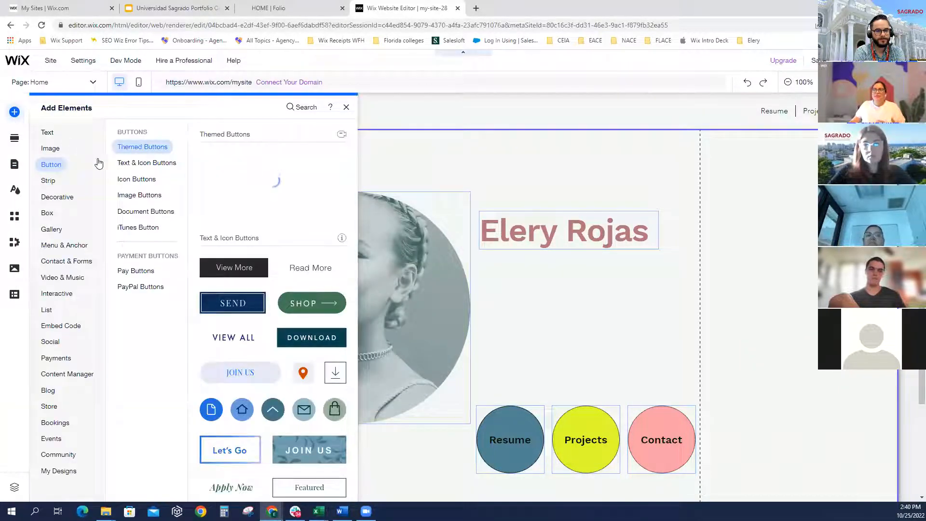
left_click(59, 150)
left_click(54, 134)
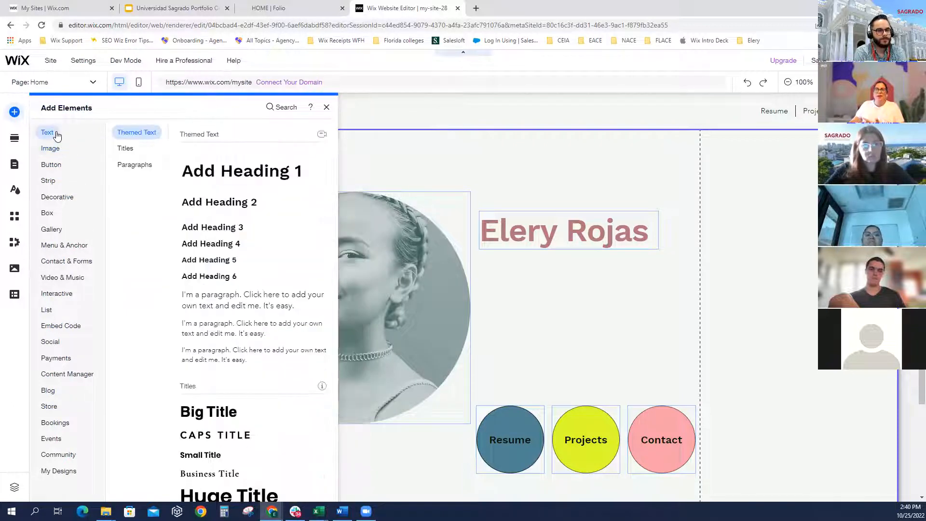
left_click_drag(323, 304, 577, 275)
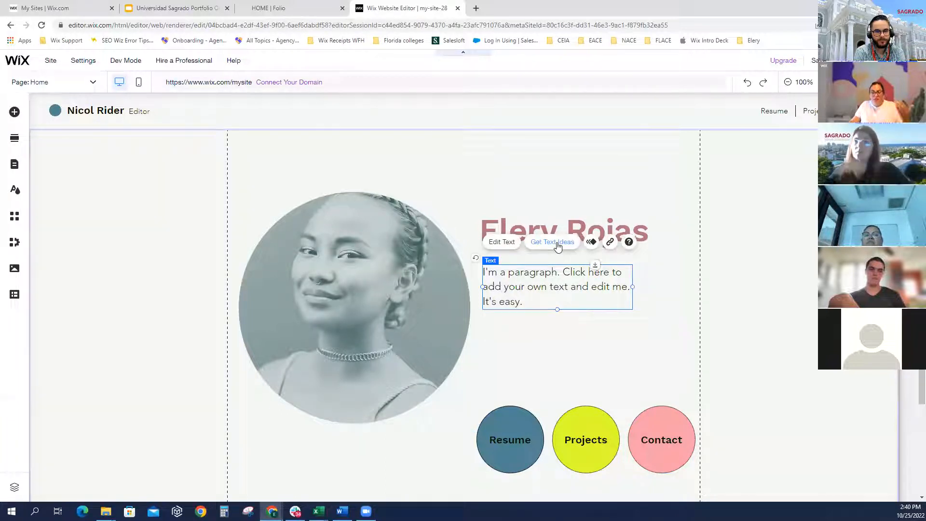
Fill the paragraph with AI Option 1 text for a Portfolio site's Welcome topic
left_click(558, 247)
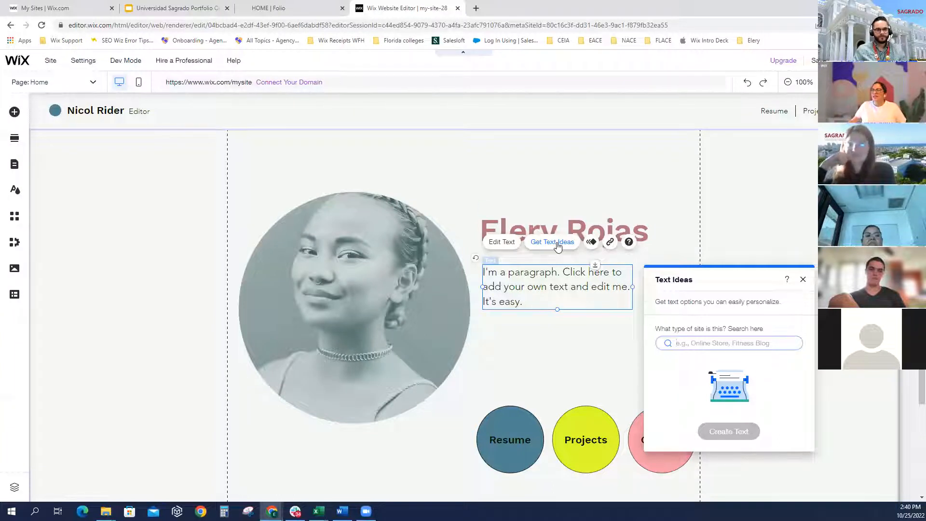
type("portof")
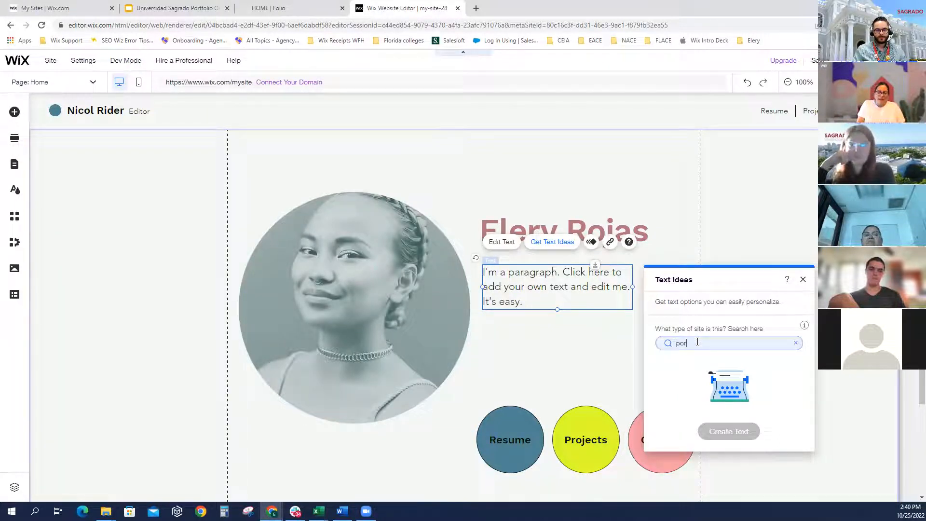
key("BackSpace")
key("BackSpace")
type("folio")
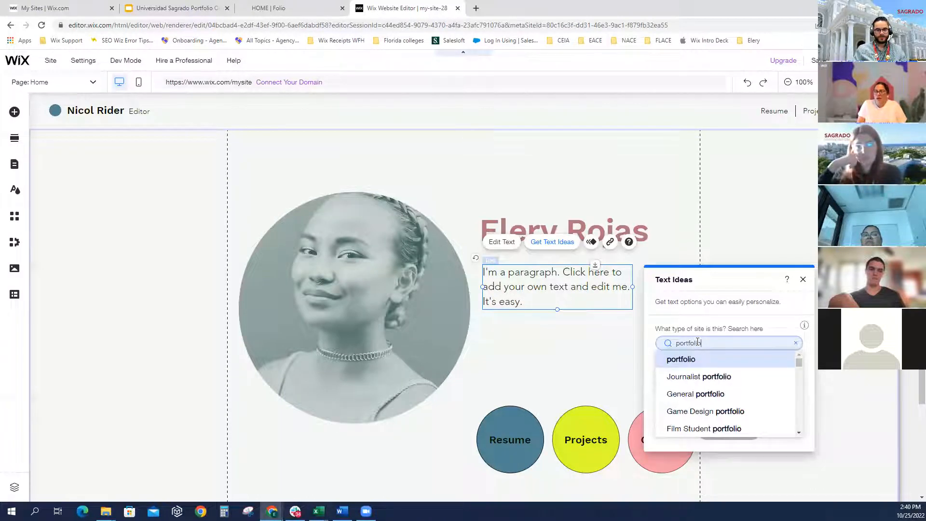
left_click(686, 367)
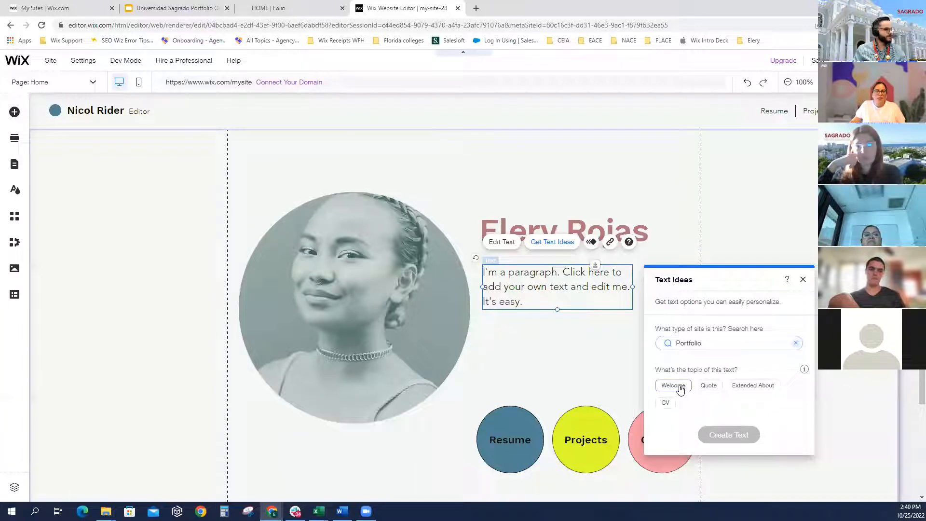
left_click(680, 389)
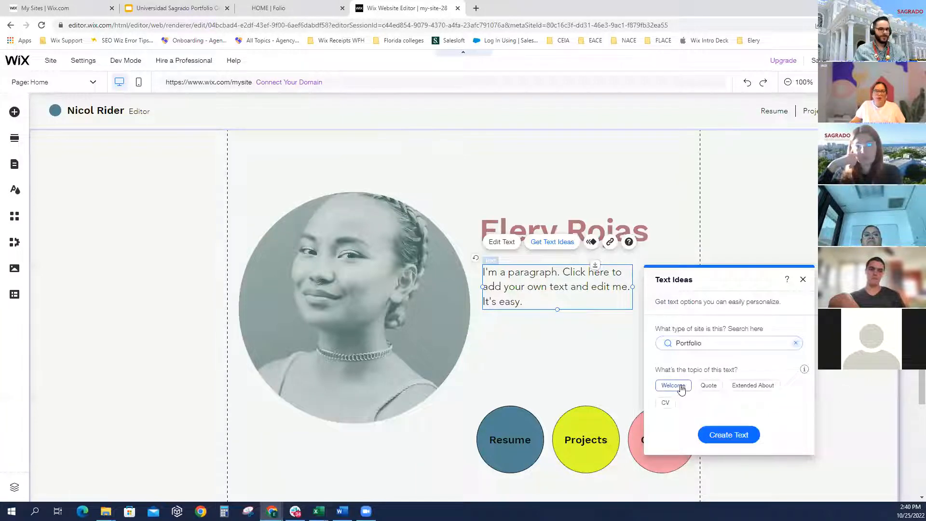
left_click(725, 437)
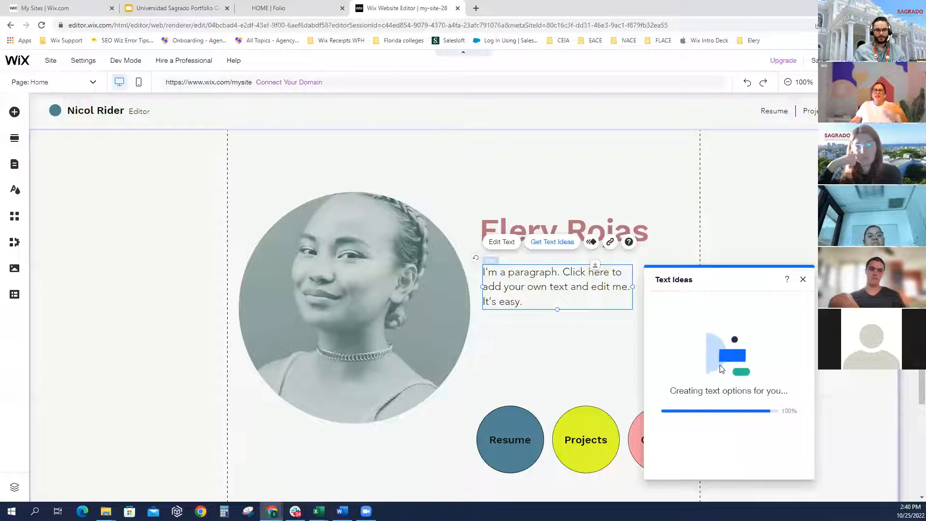
scroll(719, 399, "down", 3)
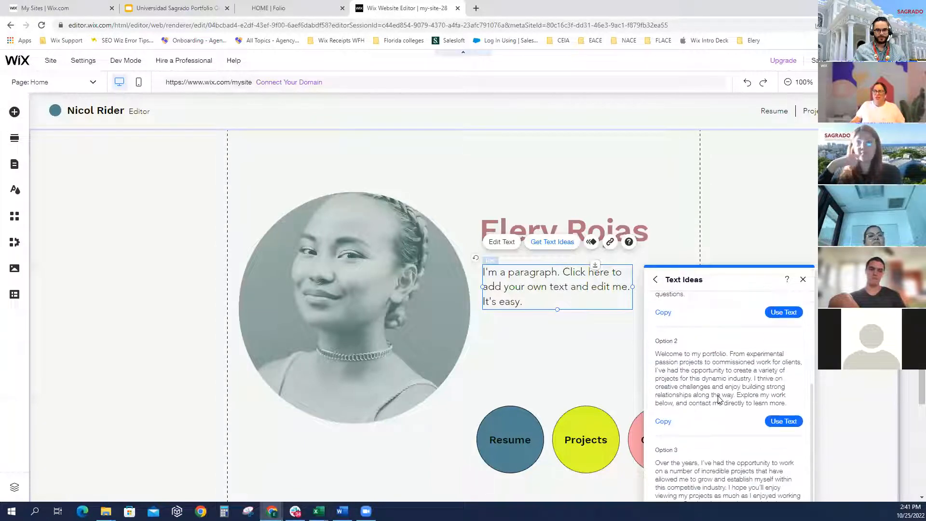
scroll(718, 400, "up", 3)
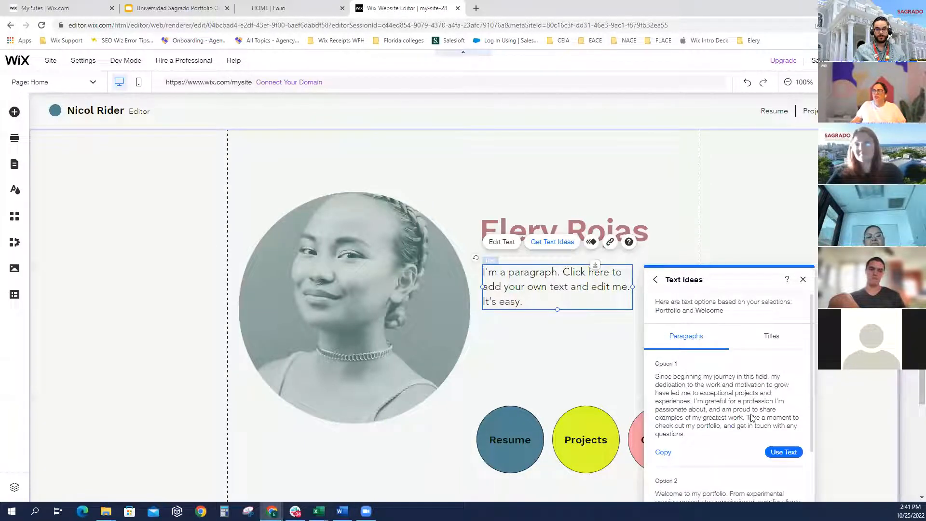
left_click(781, 452)
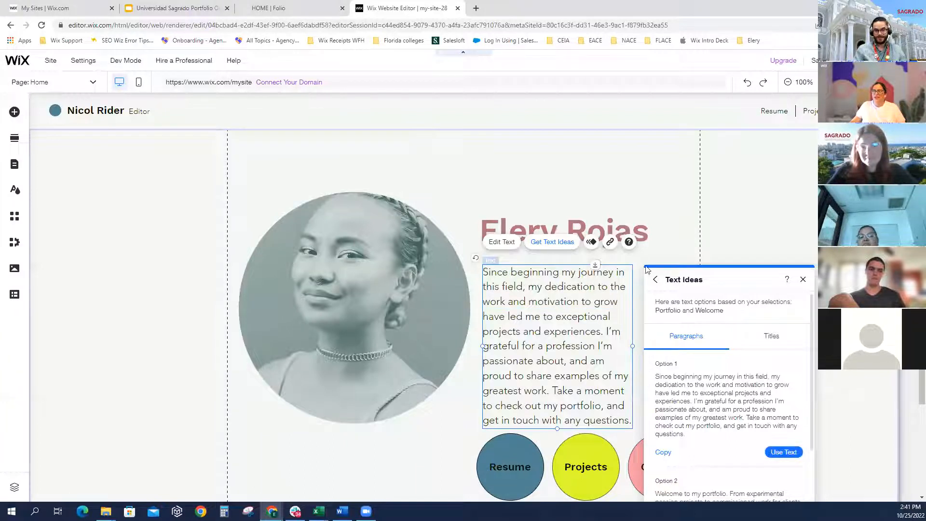
Widen the paragraph box so the welcome text wraps into fewer lines
left_click(642, 354)
left_click(626, 341)
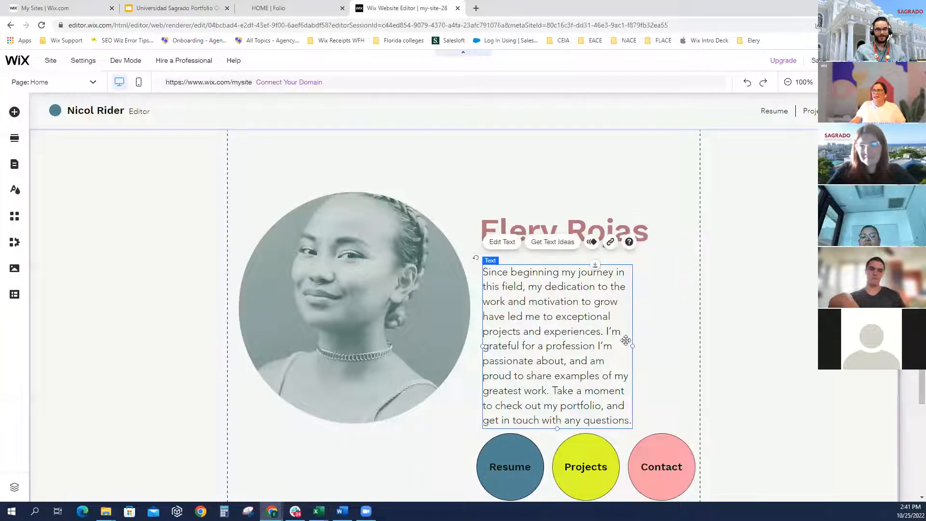
left_click_drag(666, 344, 694, 344)
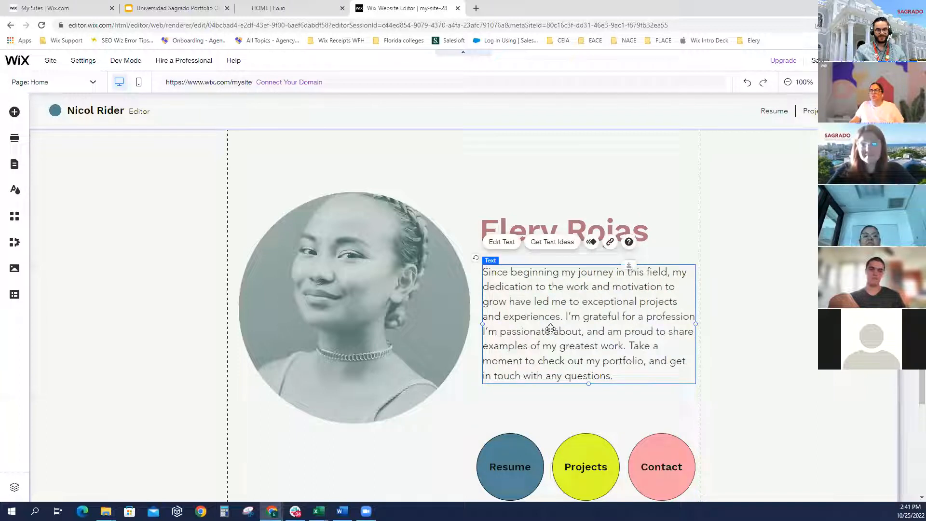